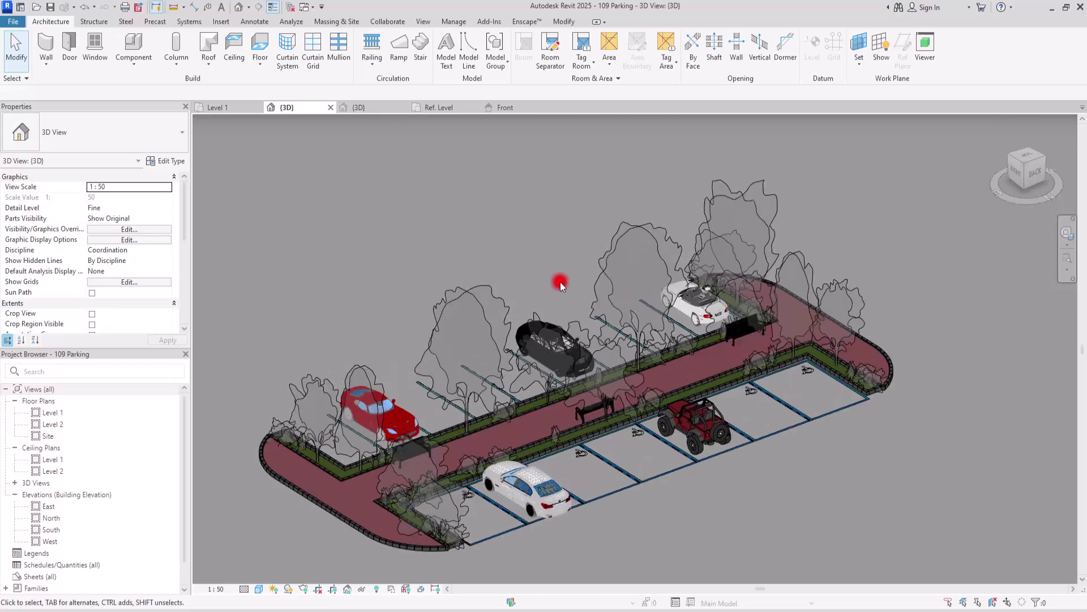
Zoom and pan the 3D view to centre on the parking lot corner
scroll(393, 557, up, 4)
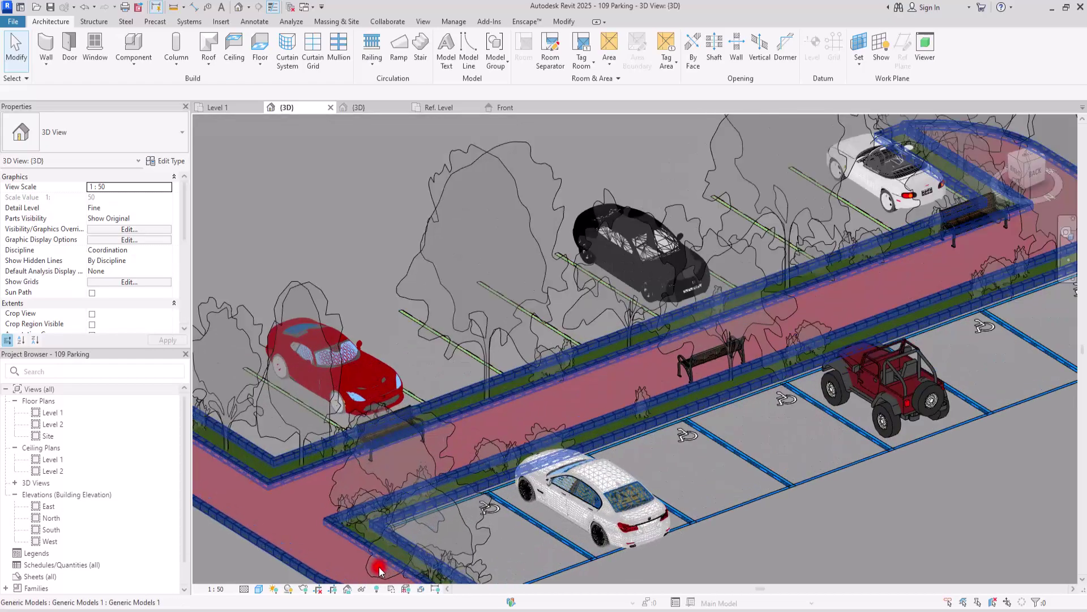
middle_drag(443, 369, 460, 343)
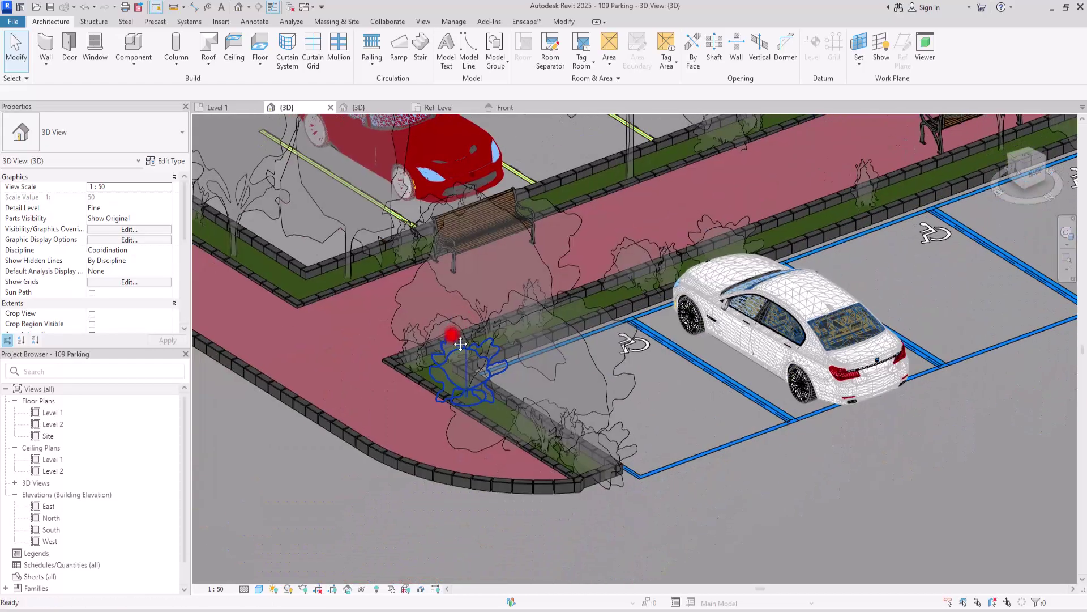
scroll(382, 343, up, 3)
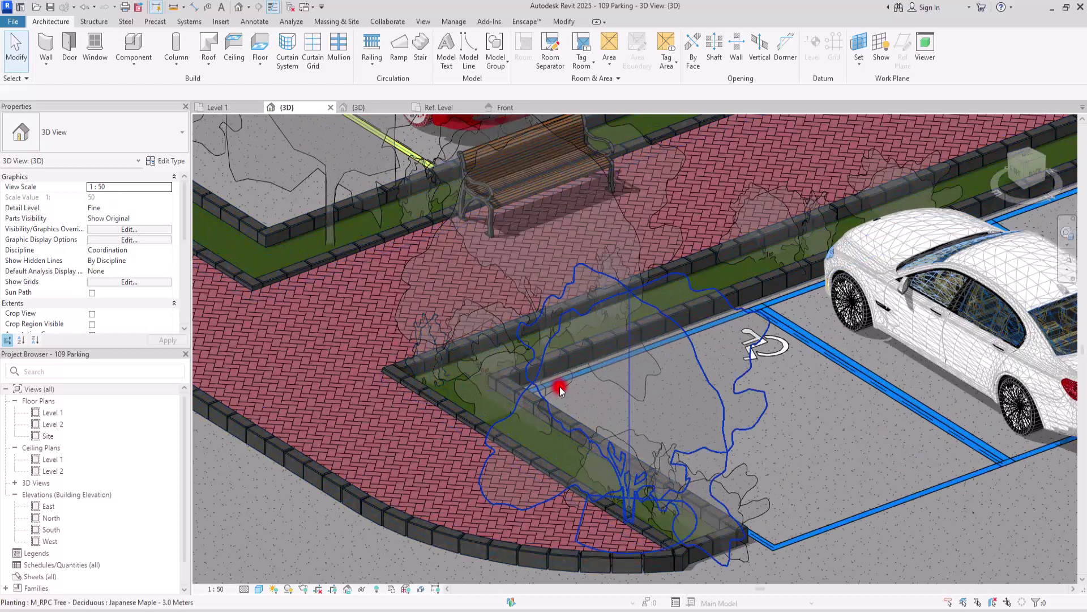
middle_drag(852, 403, 621, 385)
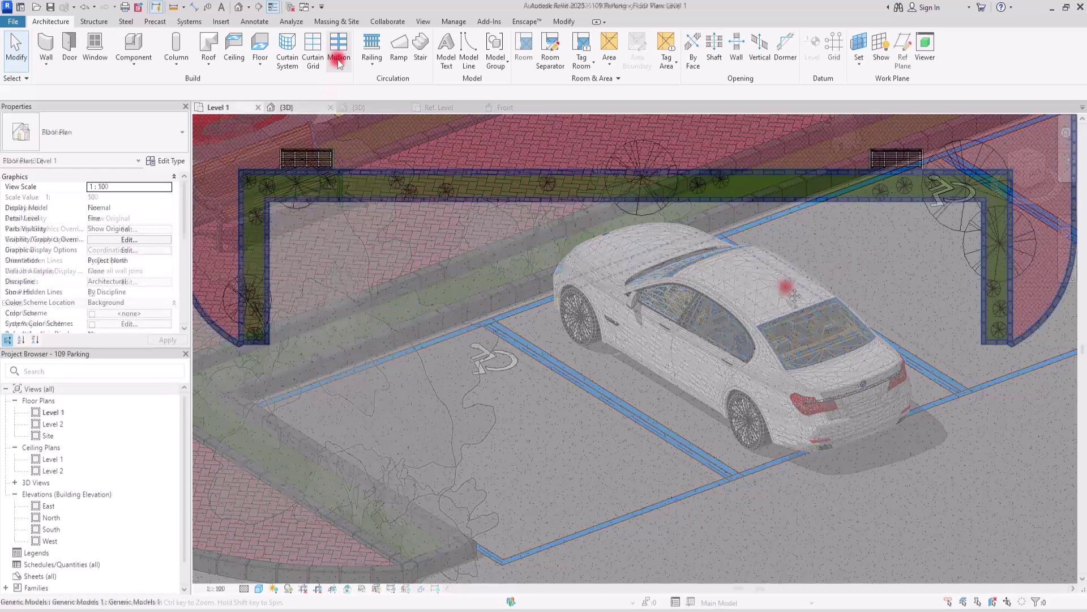
Place a 4800 x 2400mm - 90 deg parking space near the lot corner on Level 1
click(337, 23)
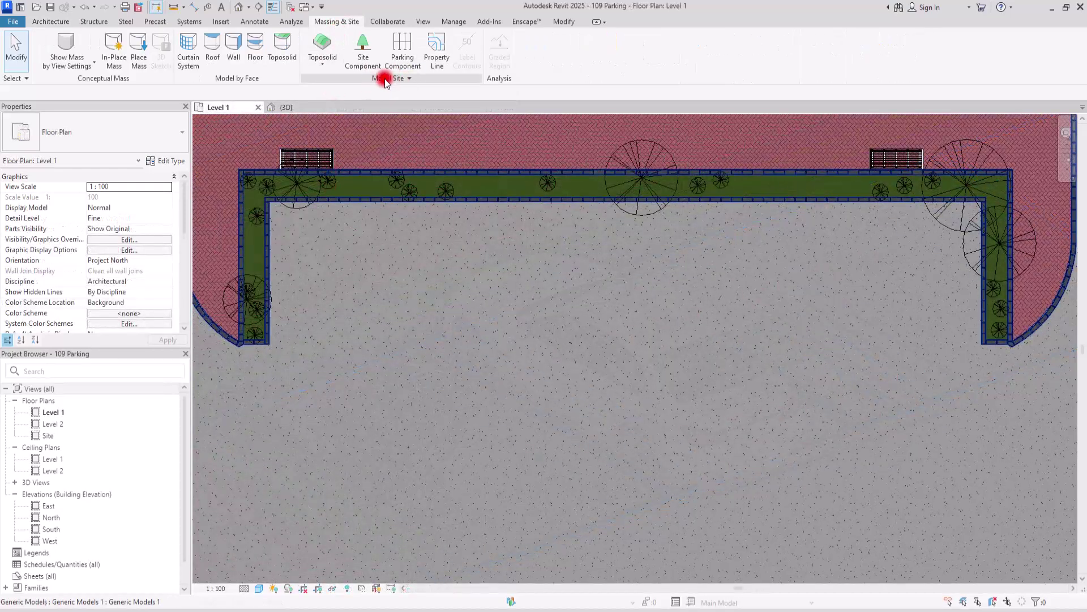
click(413, 40)
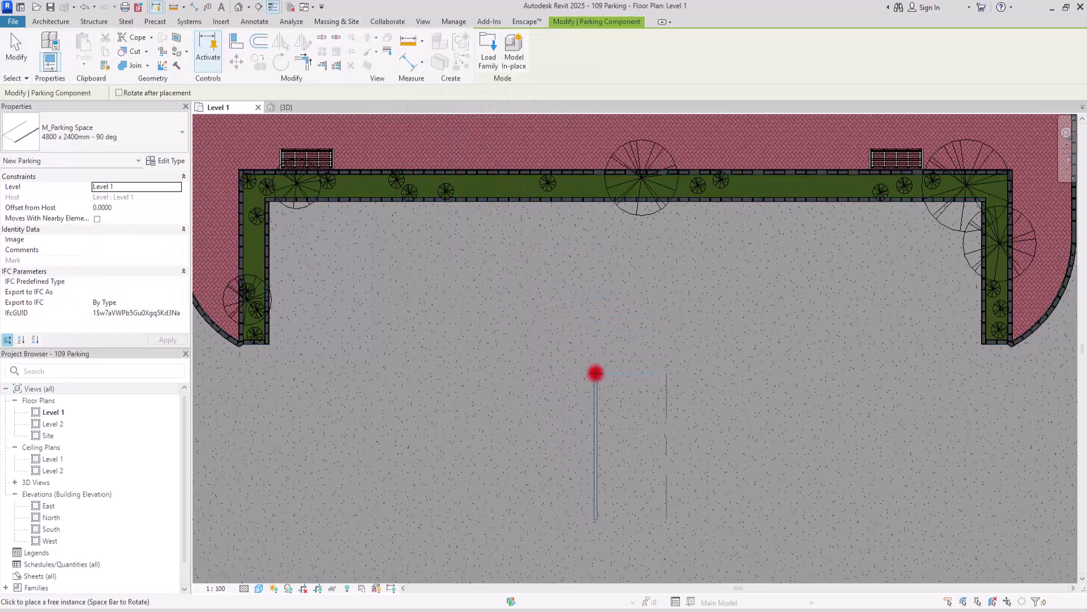
key(Escape)
scroll(646, 489, up, 3)
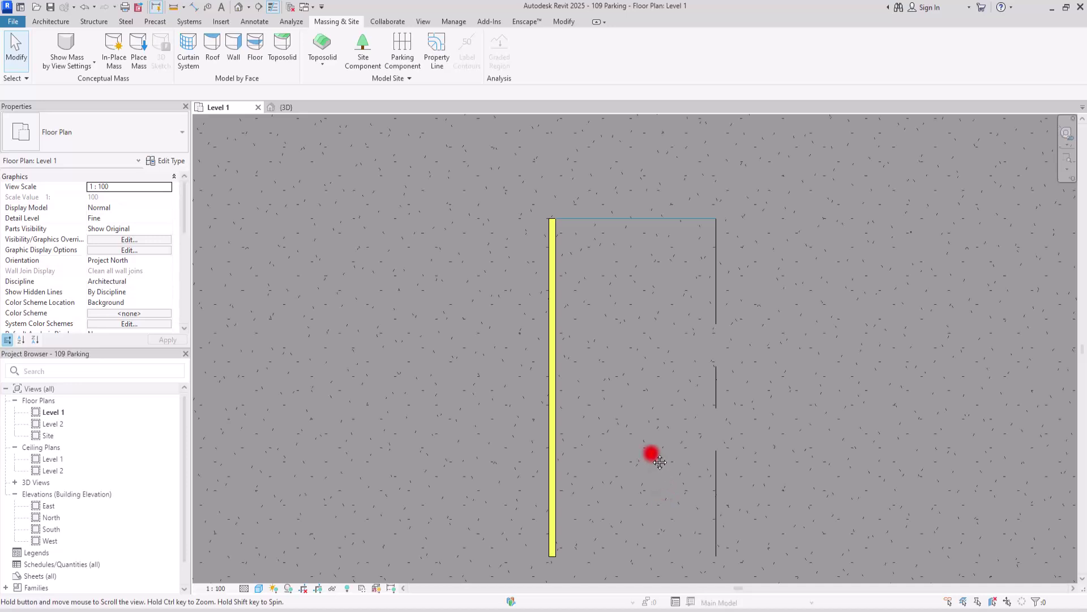
middle_drag(660, 462, 643, 418)
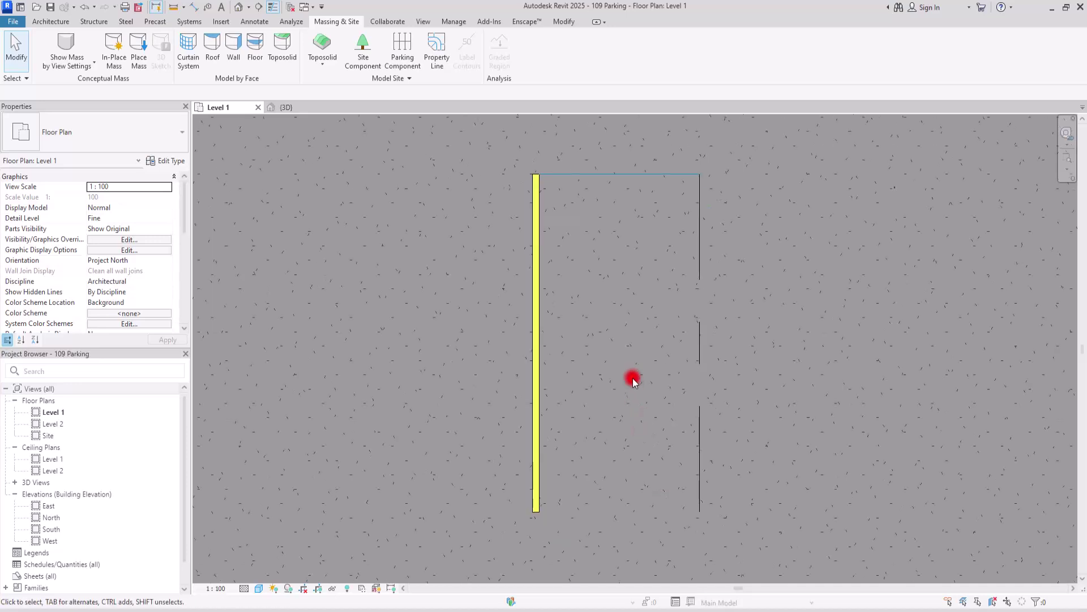
Select the new parking space and flip it top-to-bottom and side-to-side
click(543, 371)
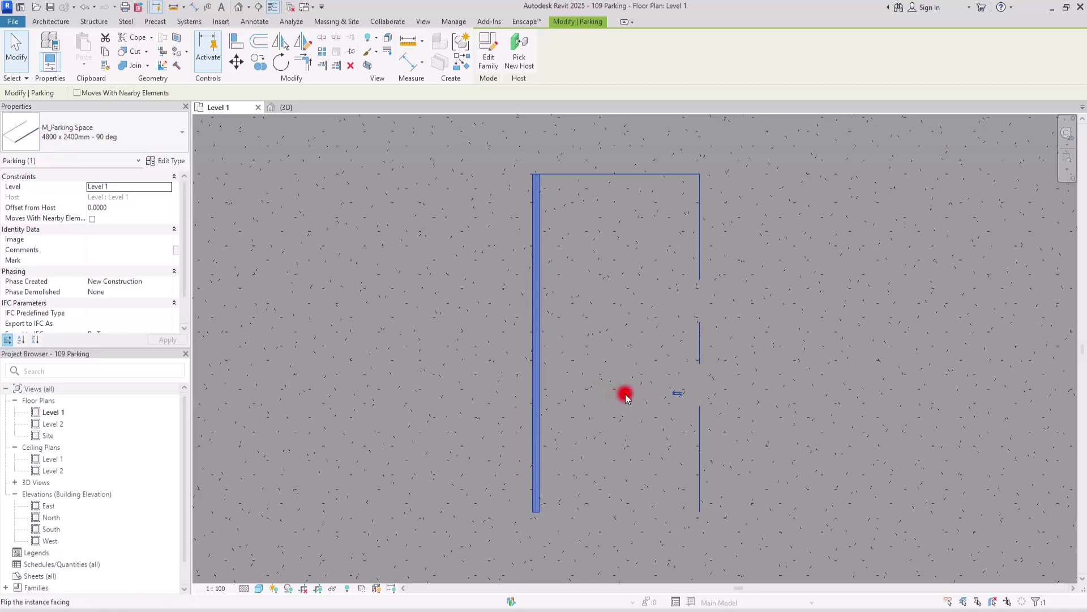
scroll(611, 374, down, 3)
click(602, 212)
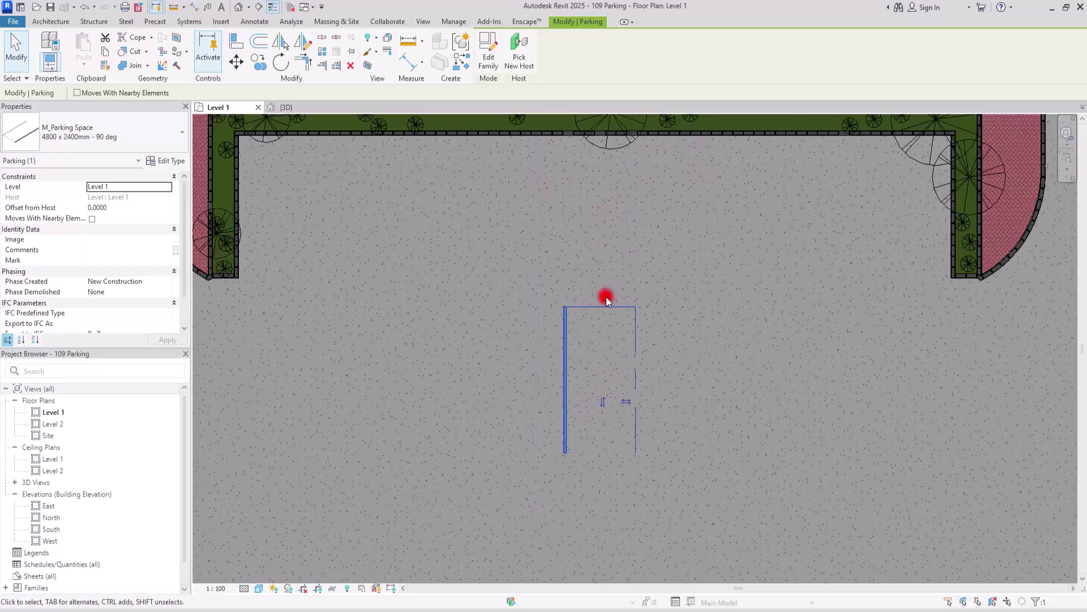
click(626, 401)
click(503, 403)
scroll(564, 379, up, 3)
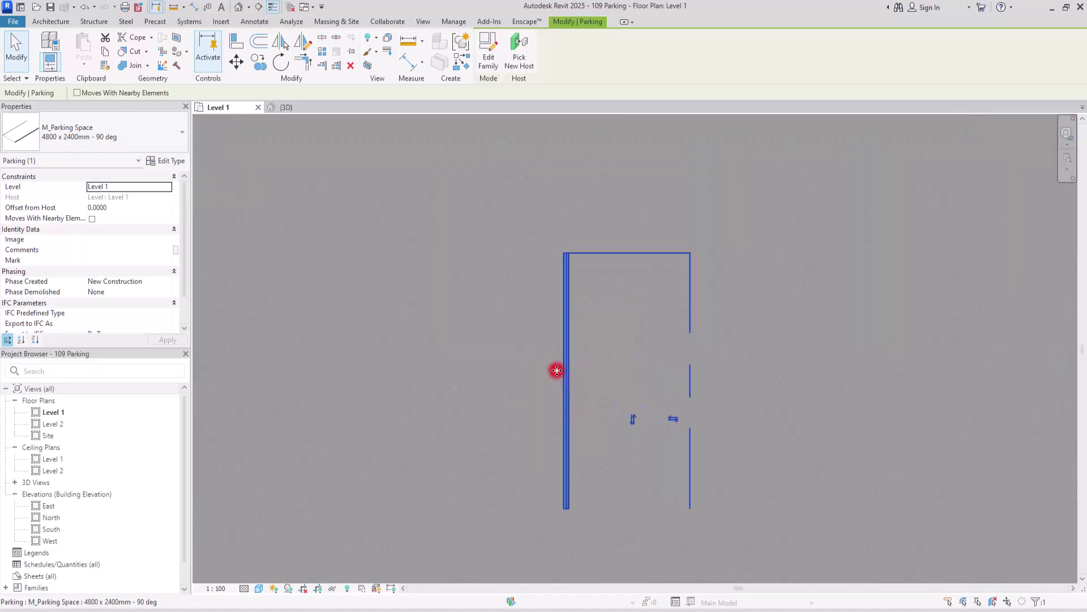
Switch the parking space type to 60 deg, then to 4800 x 2400mm - 80 deg
click(138, 125)
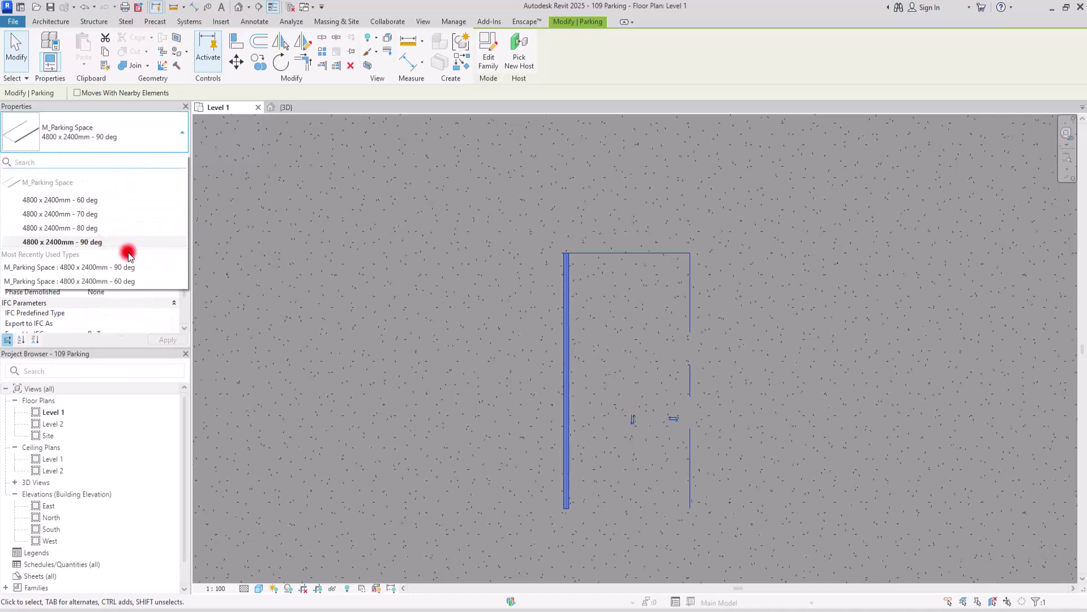
click(104, 200)
click(499, 362)
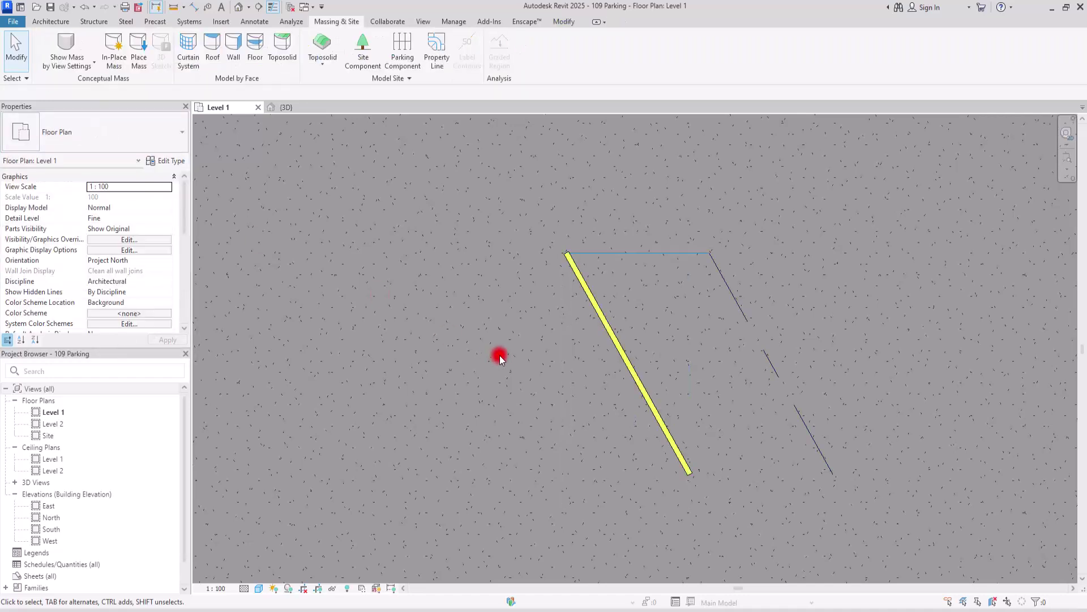
click(600, 310)
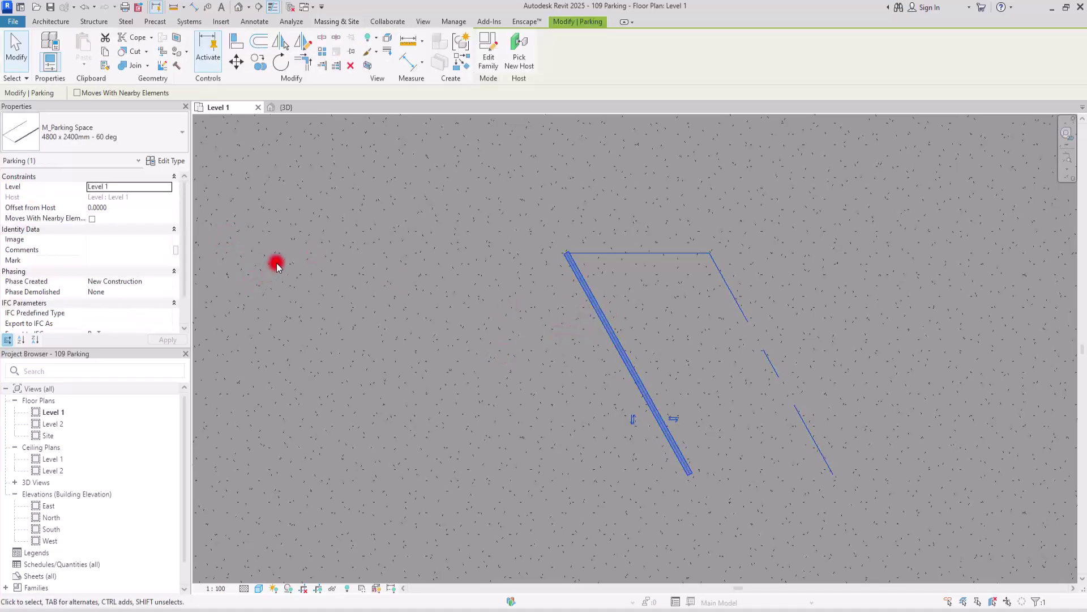
click(102, 130)
click(108, 221)
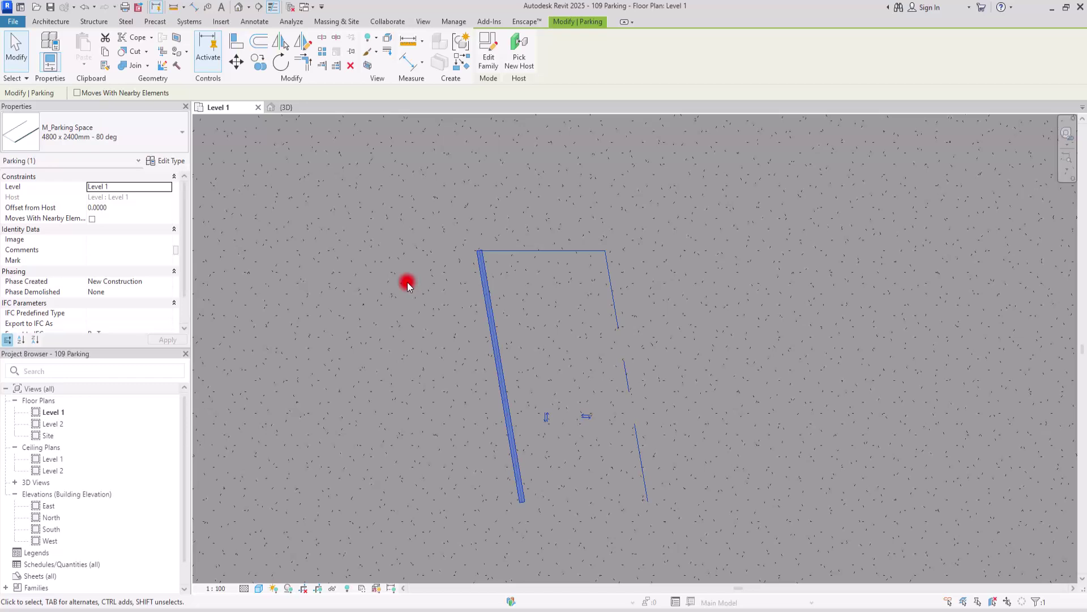
Set the 80 deg parking type's Angle to 75° and apply it
click(164, 164)
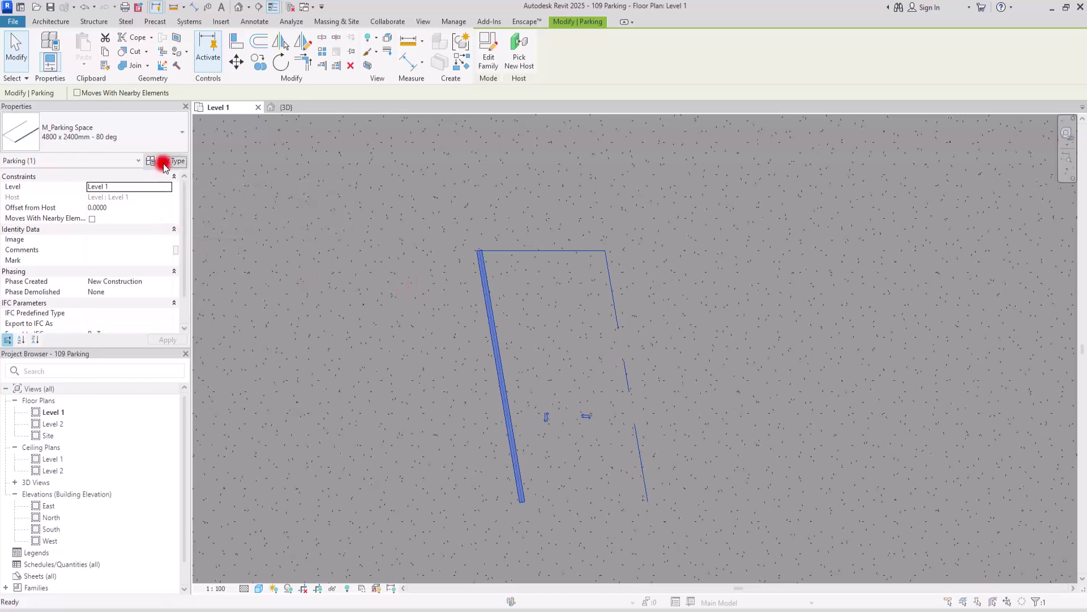
double_click(187, 188)
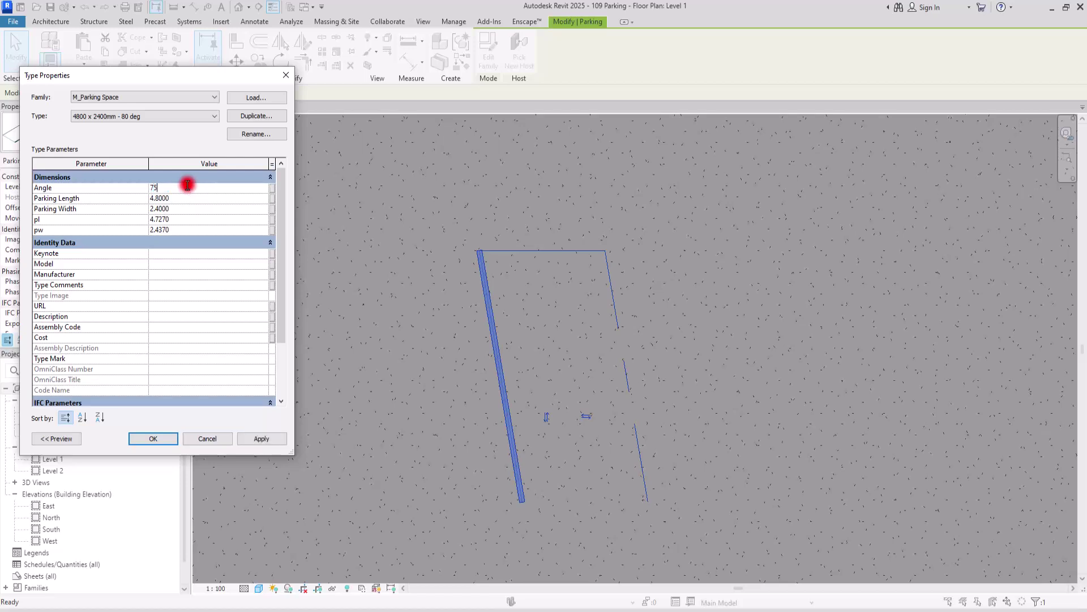
click(261, 444)
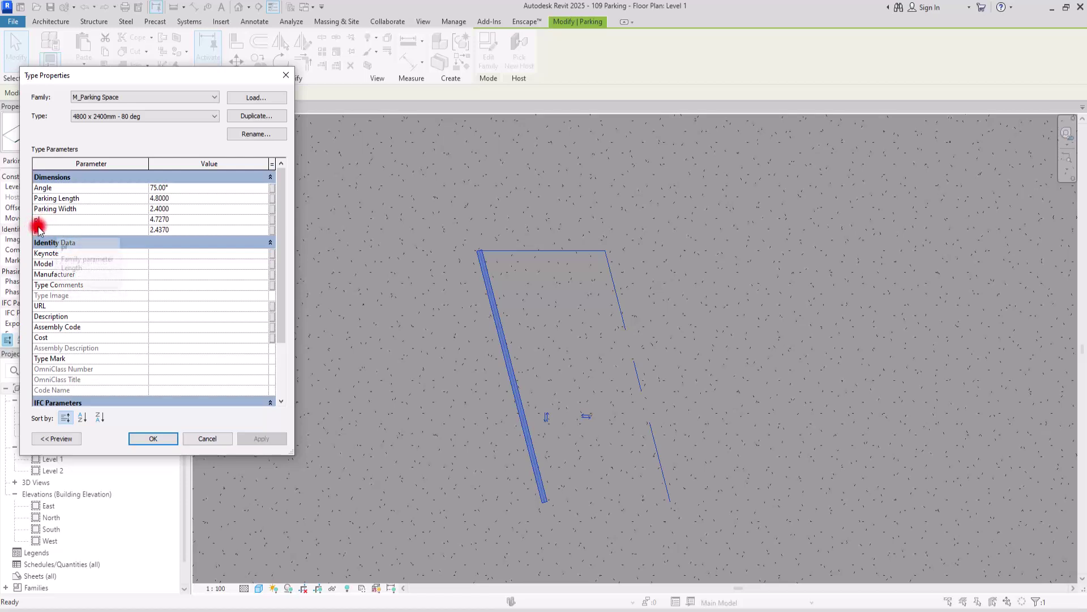
Set the type's pl to 5.0000 and pw to 3.0000, then confirm the changes
click(192, 225)
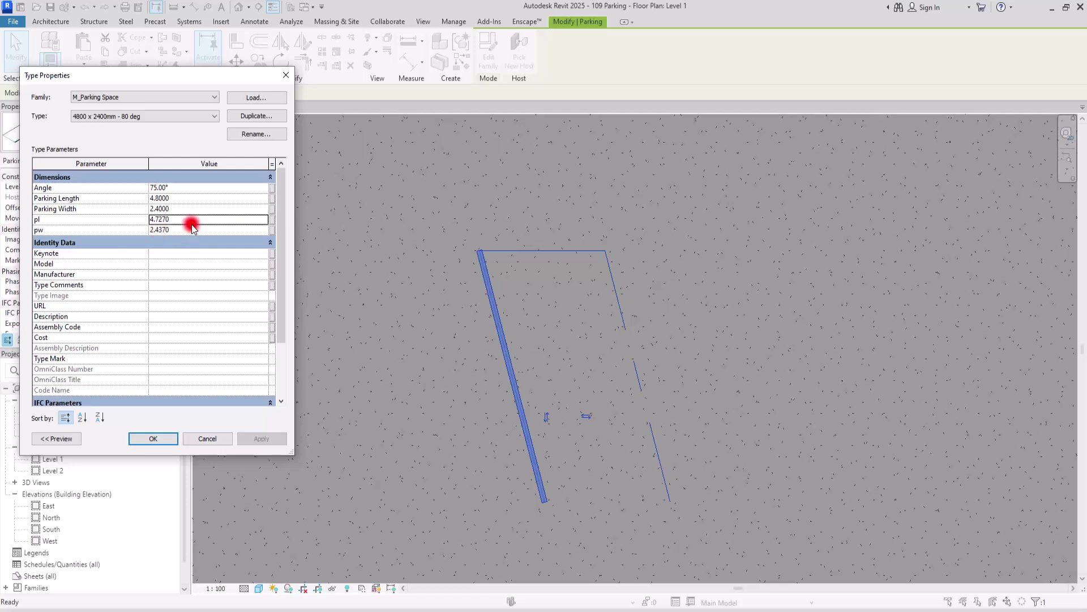
text(5)
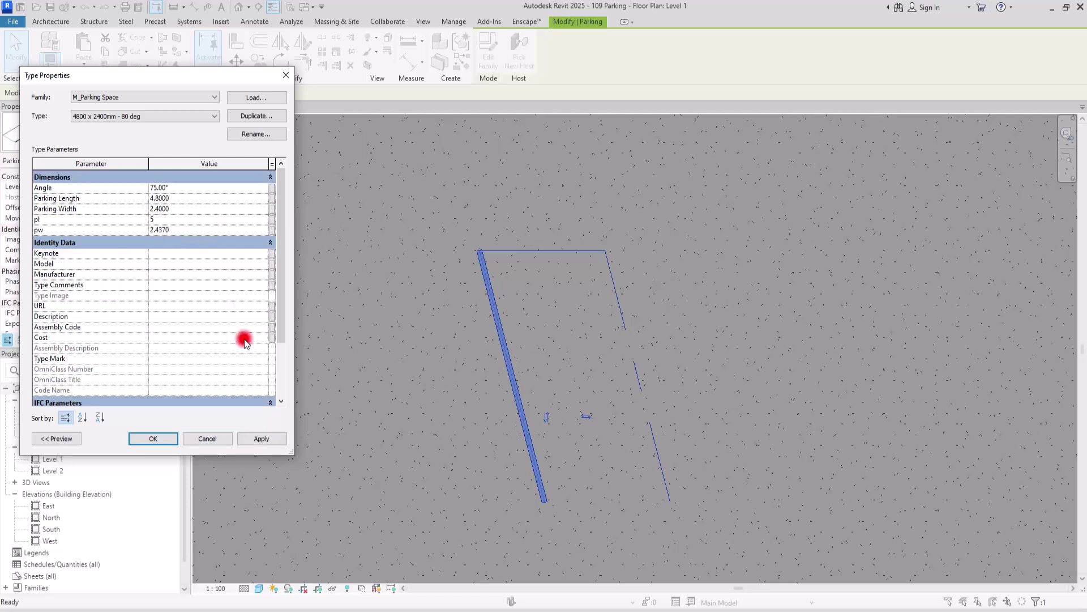
click(266, 440)
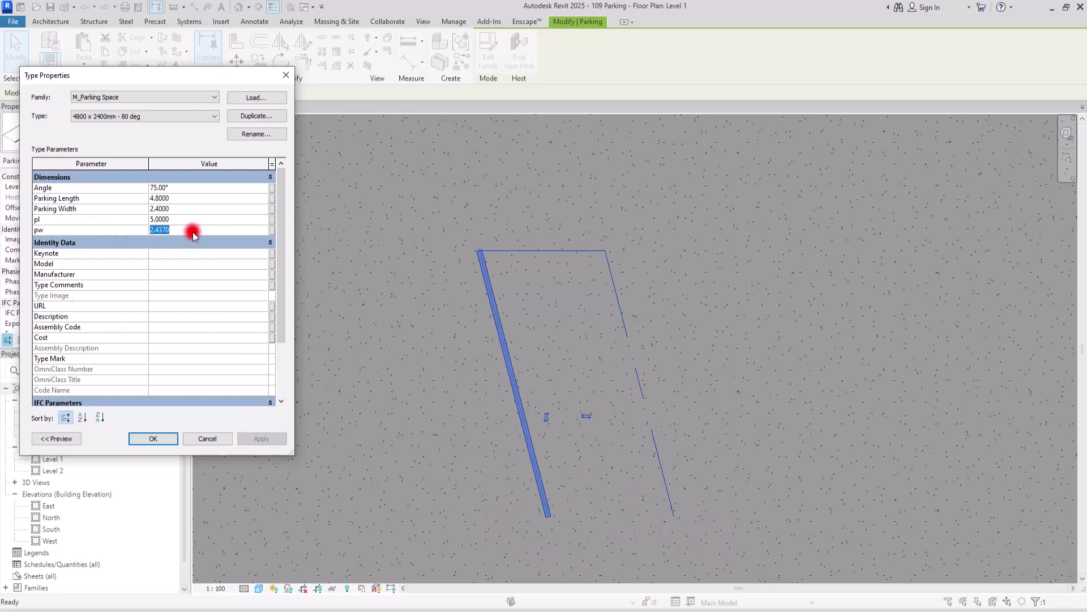
click(262, 438)
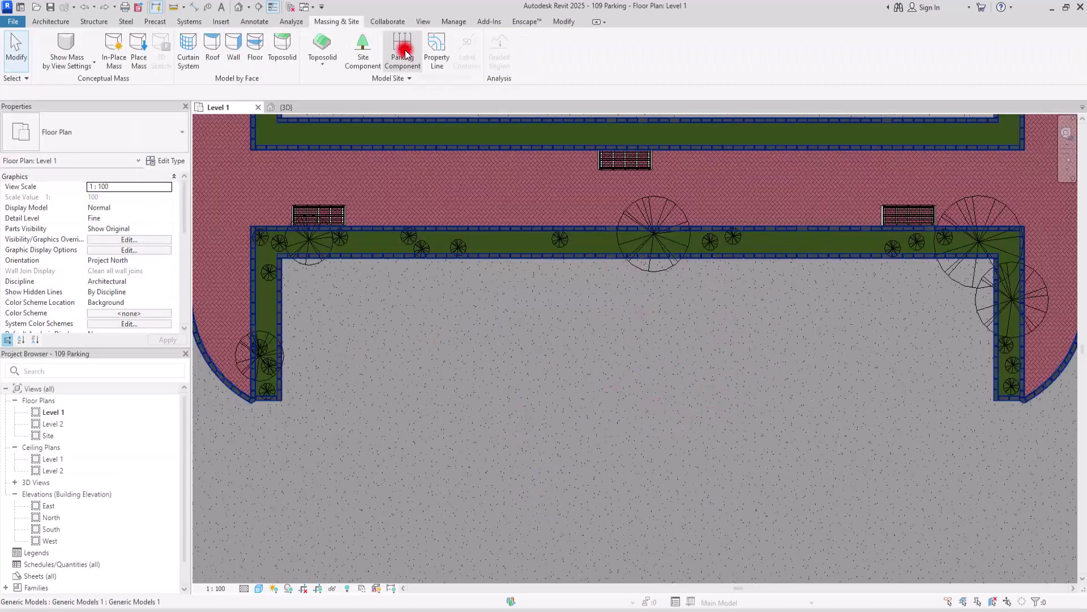
click(439, 42)
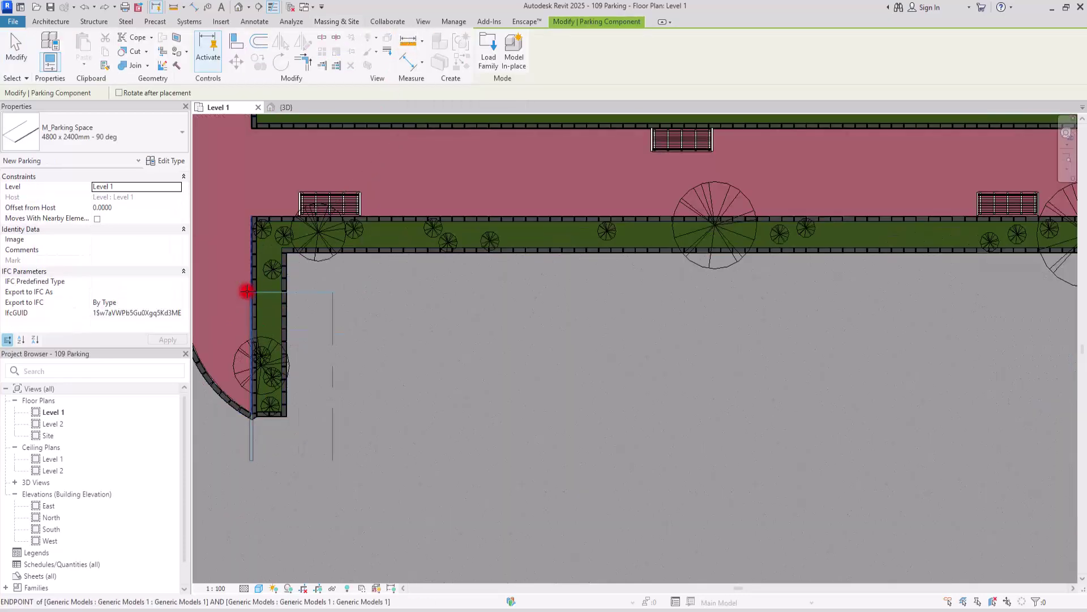
Place a parking space at the planter strip's inner corner at the lot's left end
scroll(243, 287, down, 2)
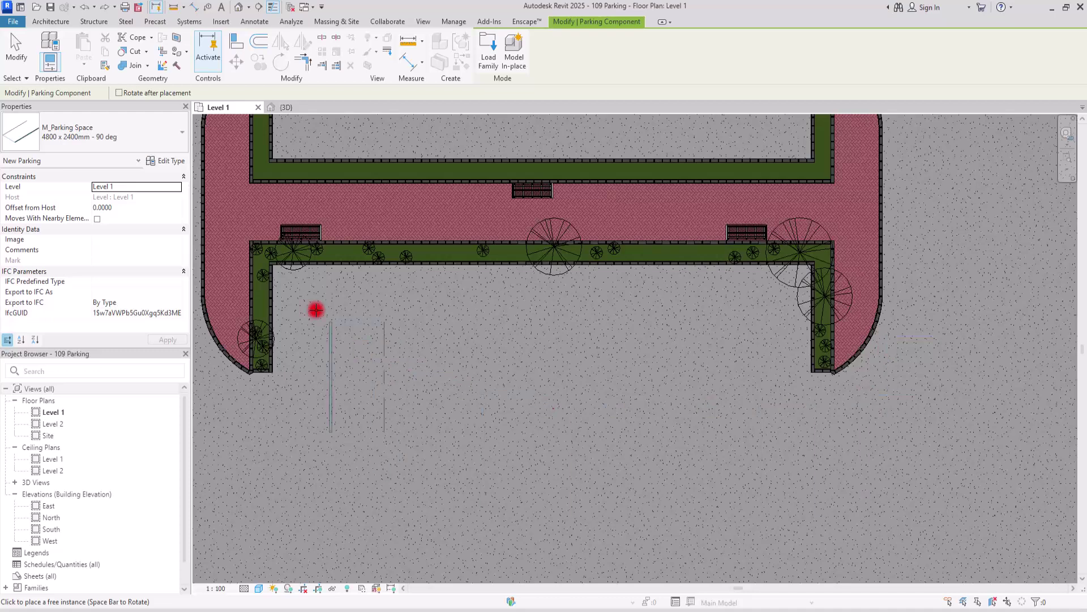
scroll(233, 267, up, 5)
scroll(408, 233, up, 5)
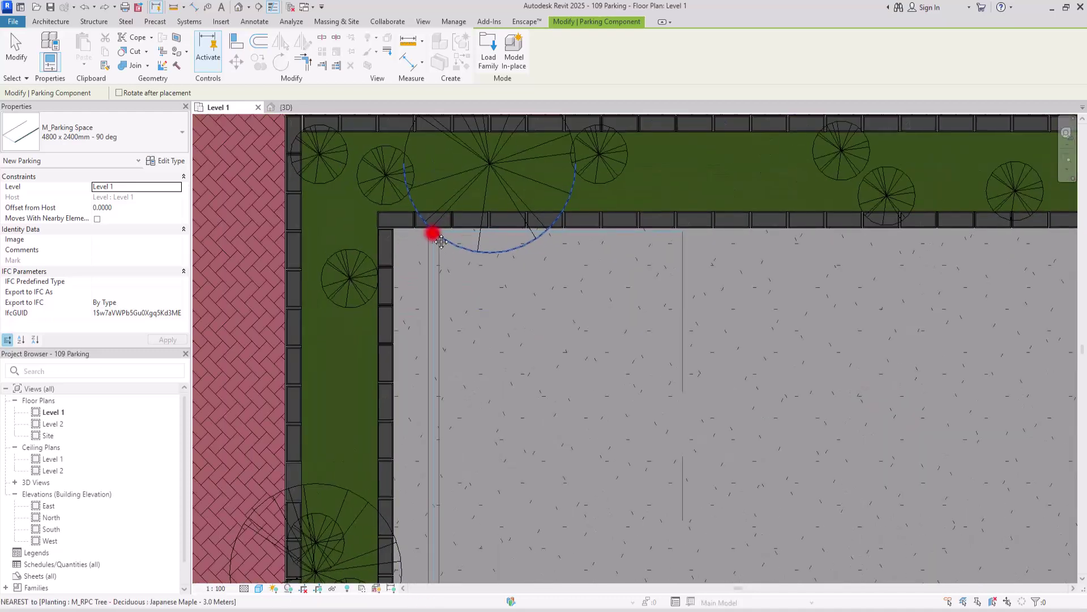
click(389, 214)
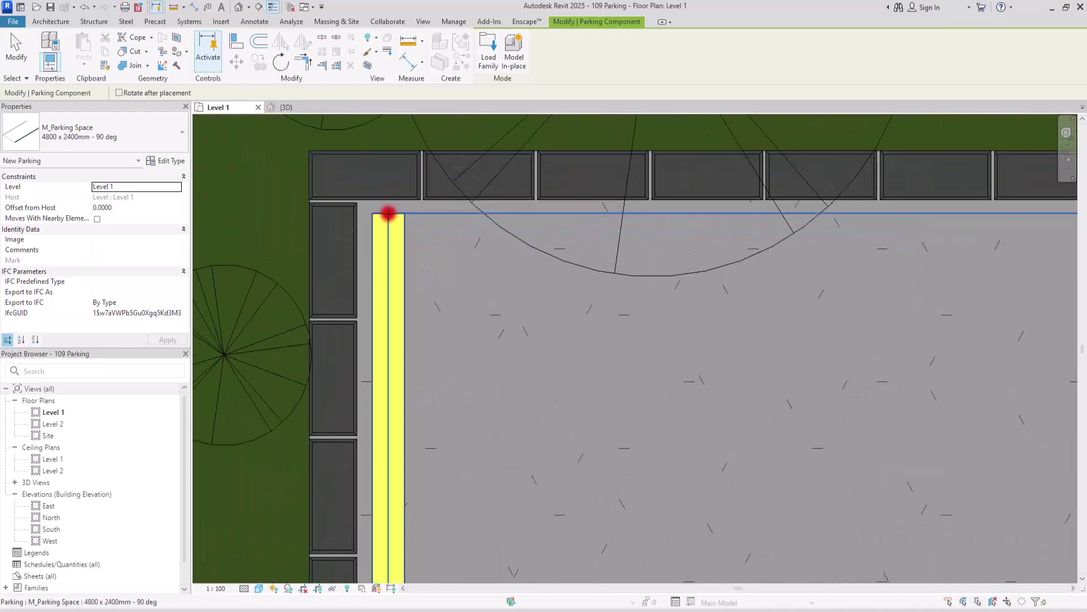
scroll(386, 221, down, 4)
key(Escape)
key(Escape)
Select the newly placed parking space
scroll(377, 233, down, 5)
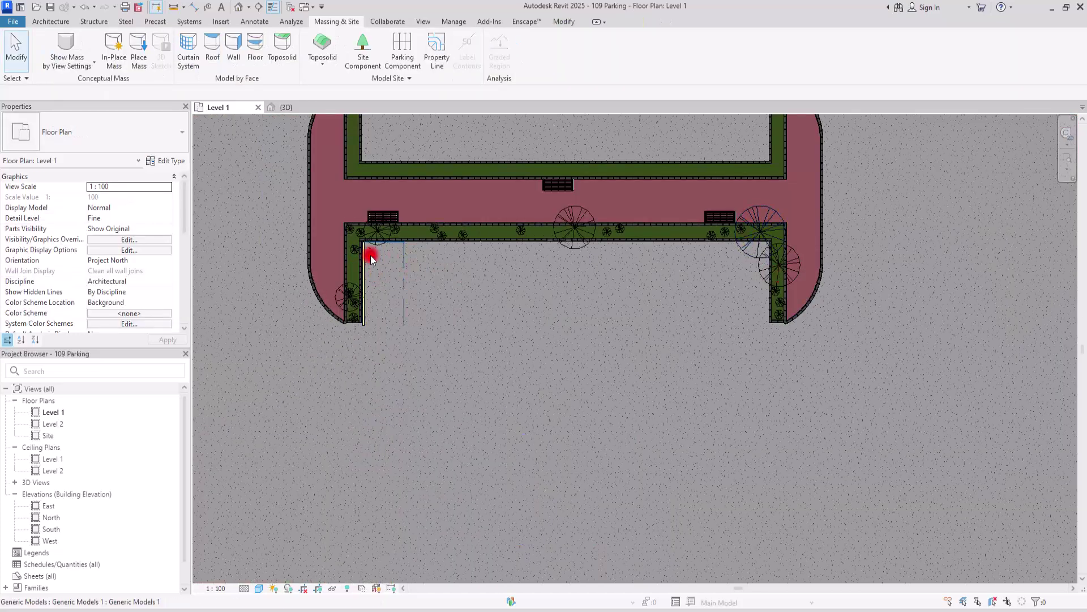
scroll(413, 245, up, 4)
click(392, 270)
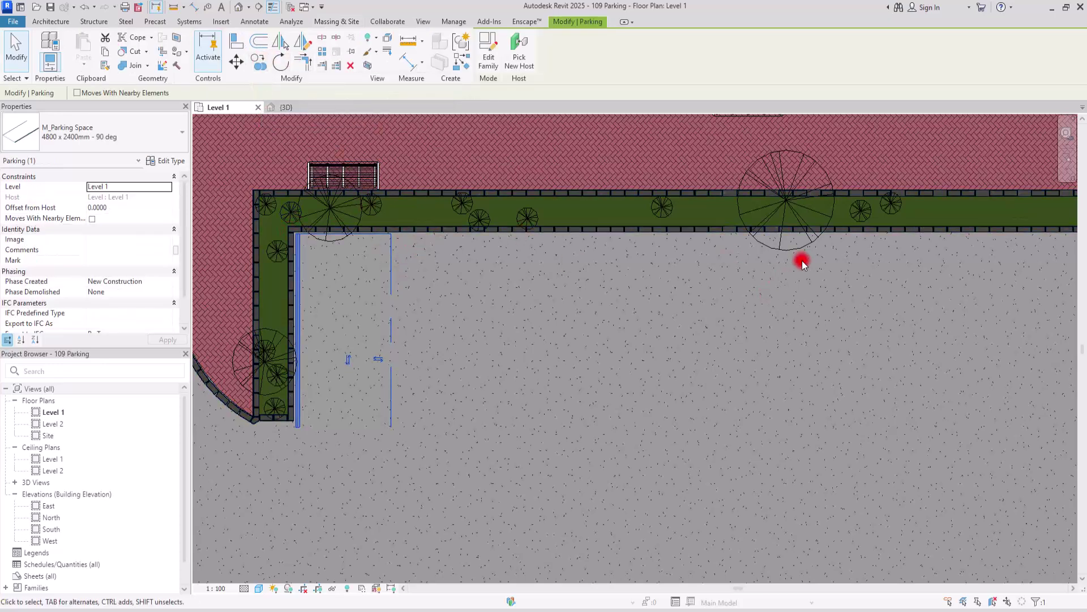
click(447, 280)
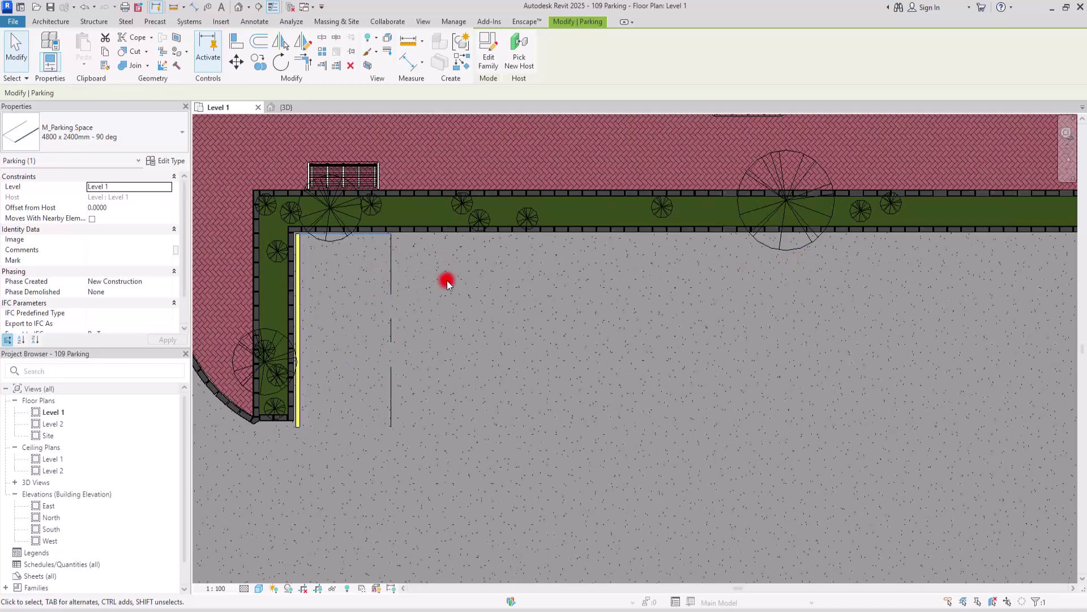
click(391, 255)
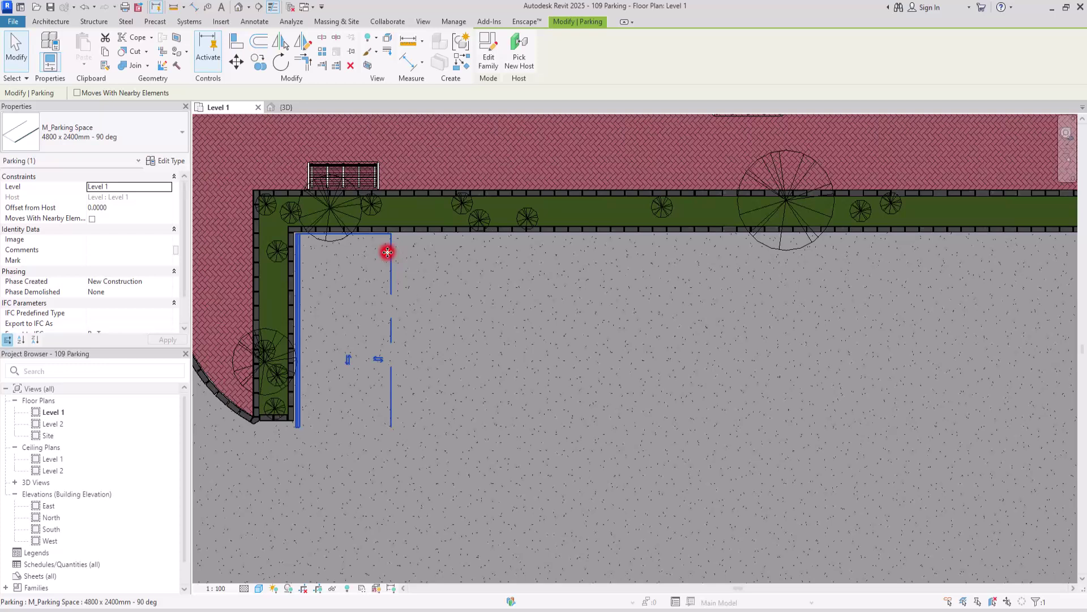
scroll(347, 269, down, 3)
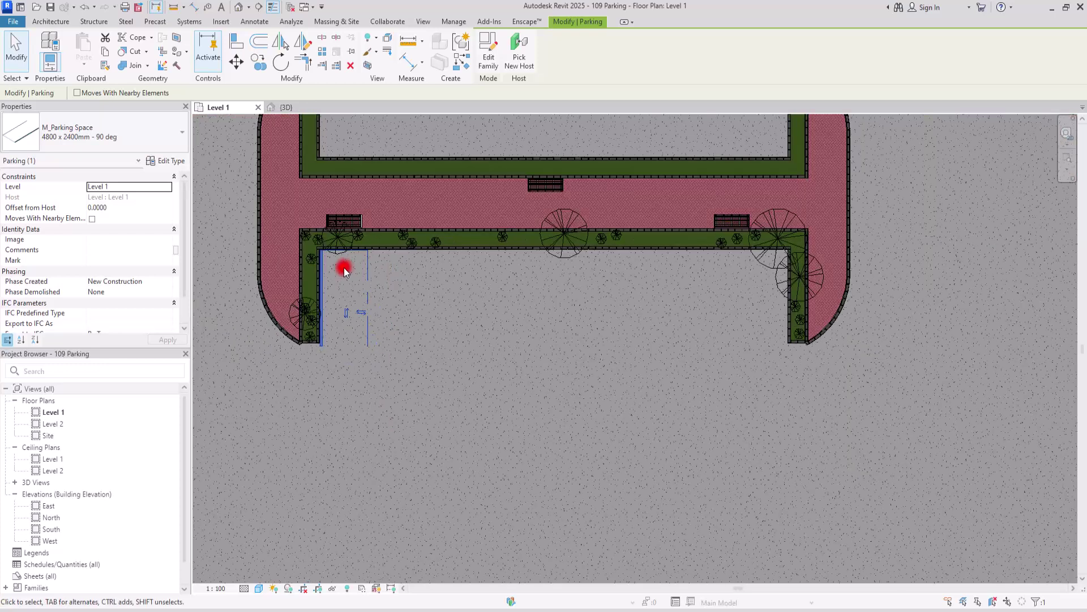
scroll(336, 277, up, 5)
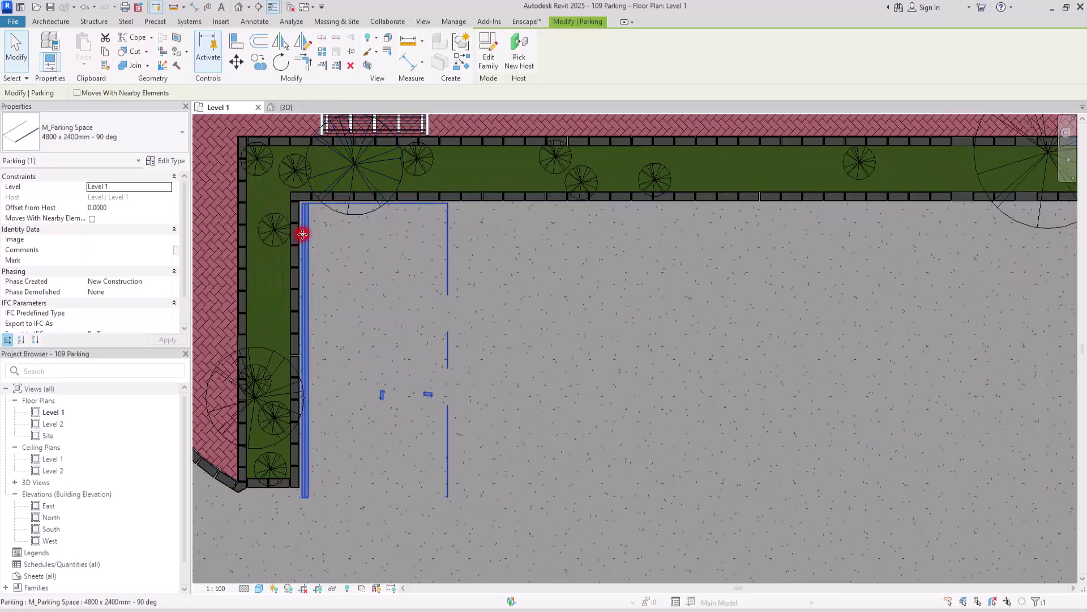
Array the space with Group and Associate and Move To 2nd, spaced one stall right
click(321, 55)
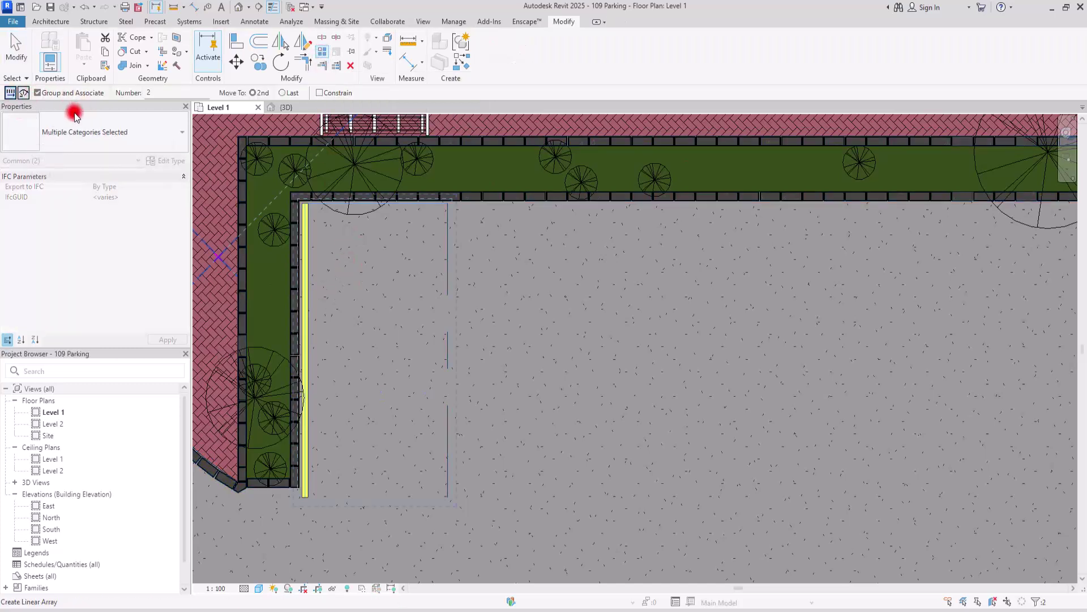
click(37, 93)
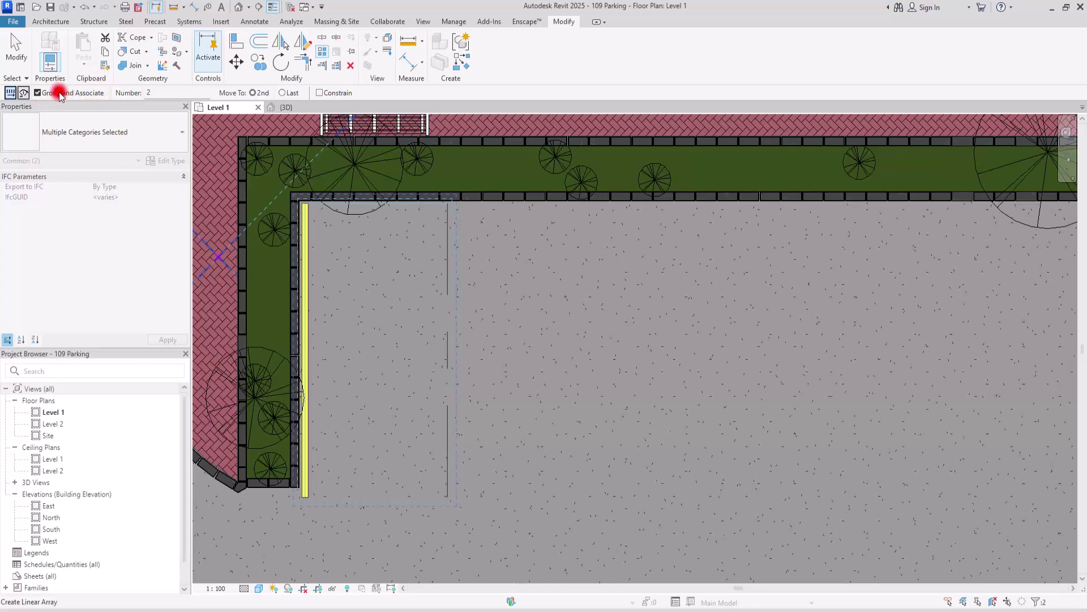
click(255, 94)
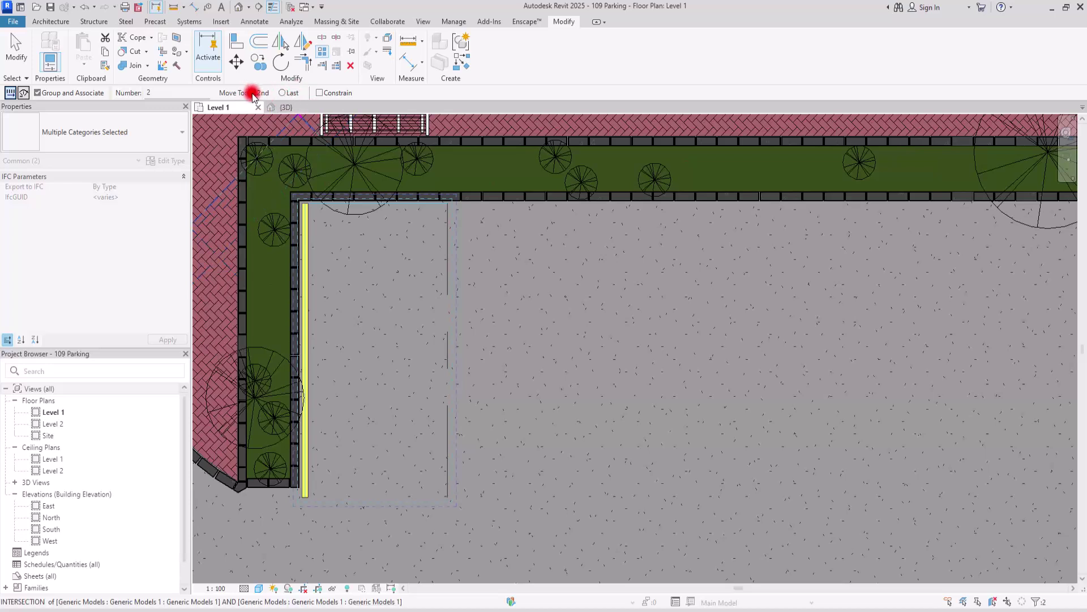
scroll(297, 169, up, 4)
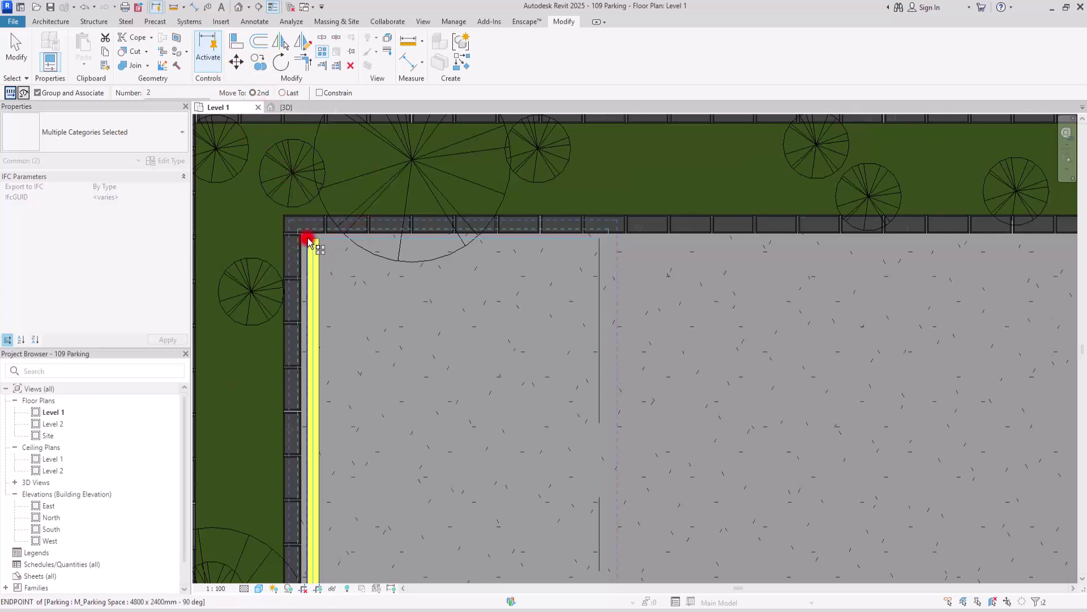
click(309, 240)
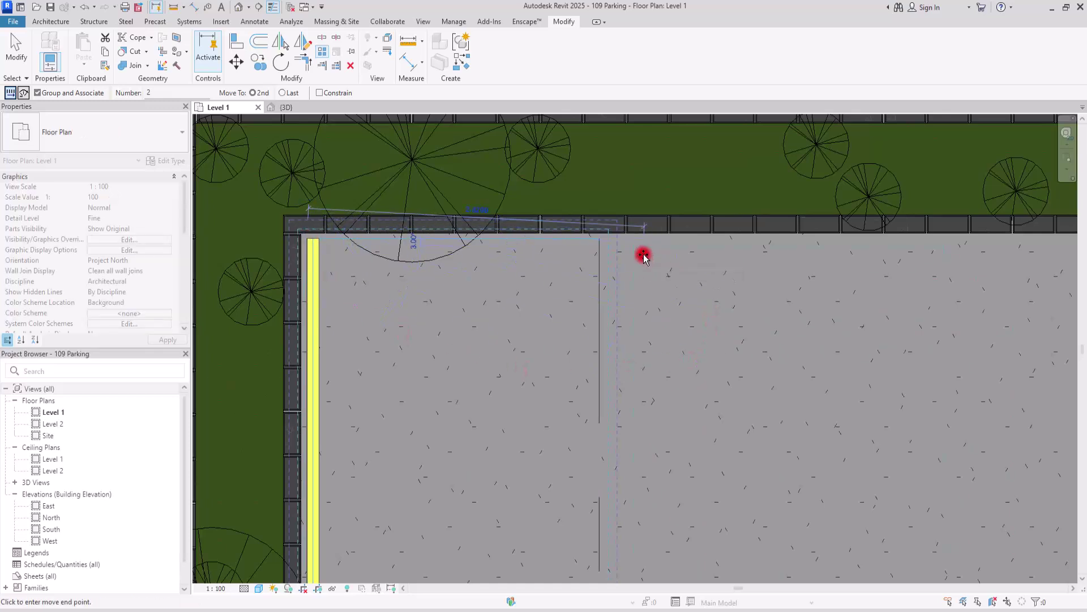
click(599, 232)
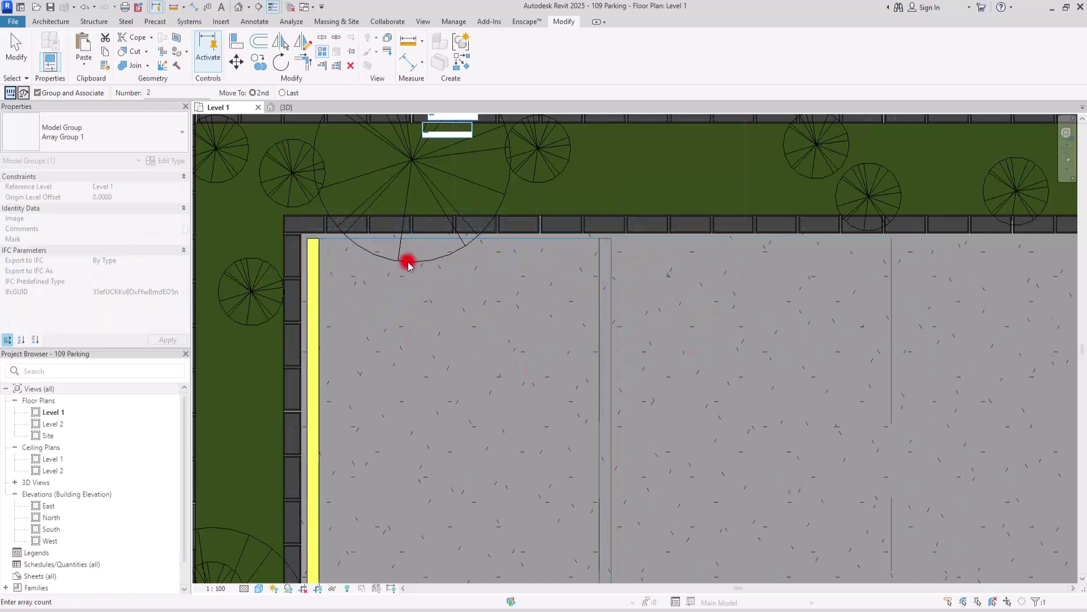
scroll(408, 264, down, 5)
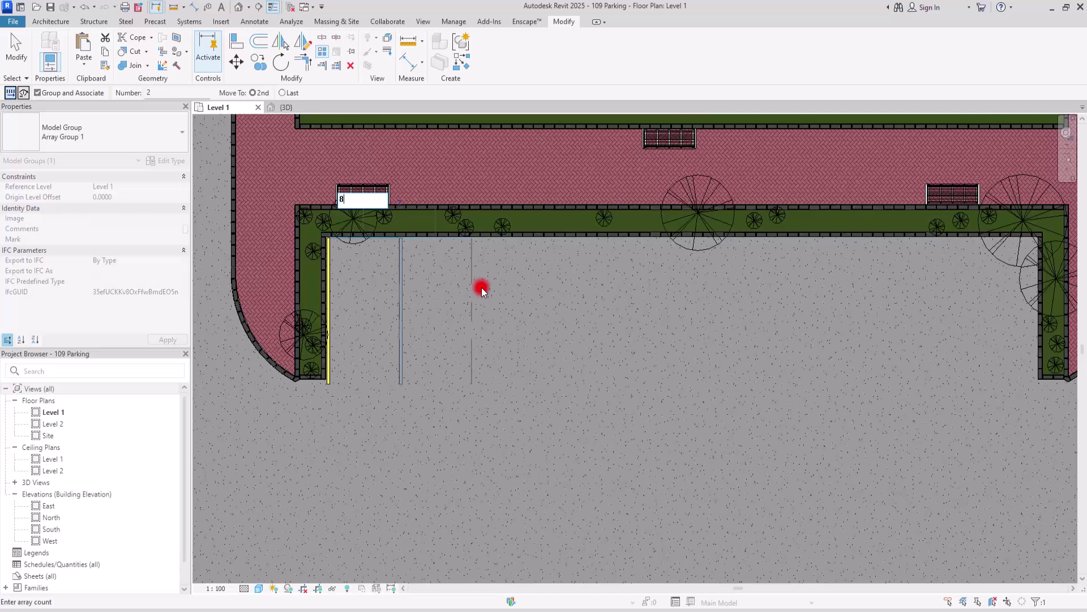
key(Return)
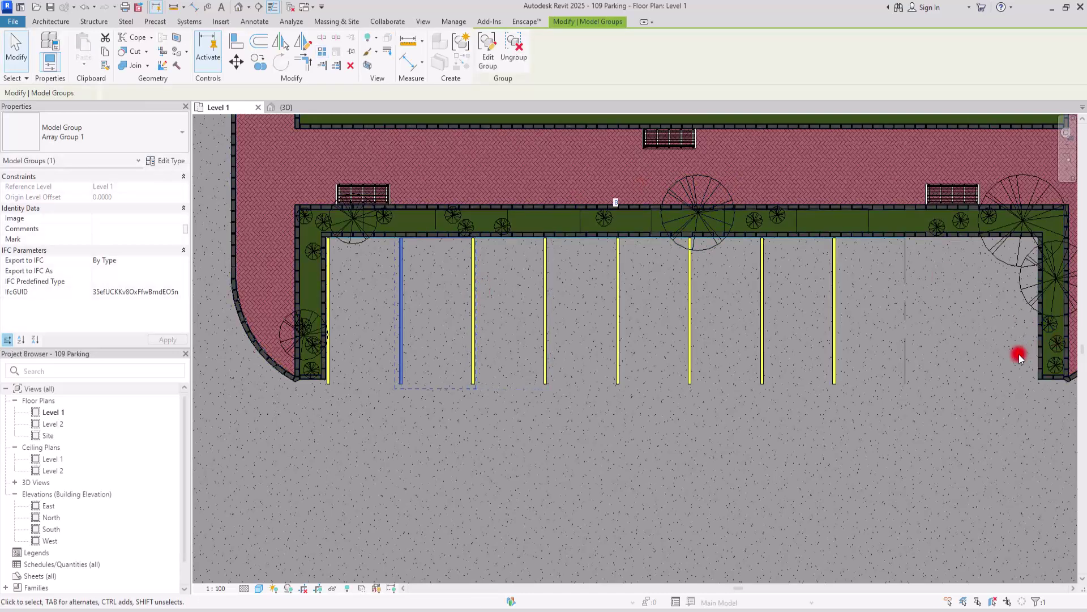
Change the array count to 10 stalls along the parking edge
middle_drag(912, 280, 864, 297)
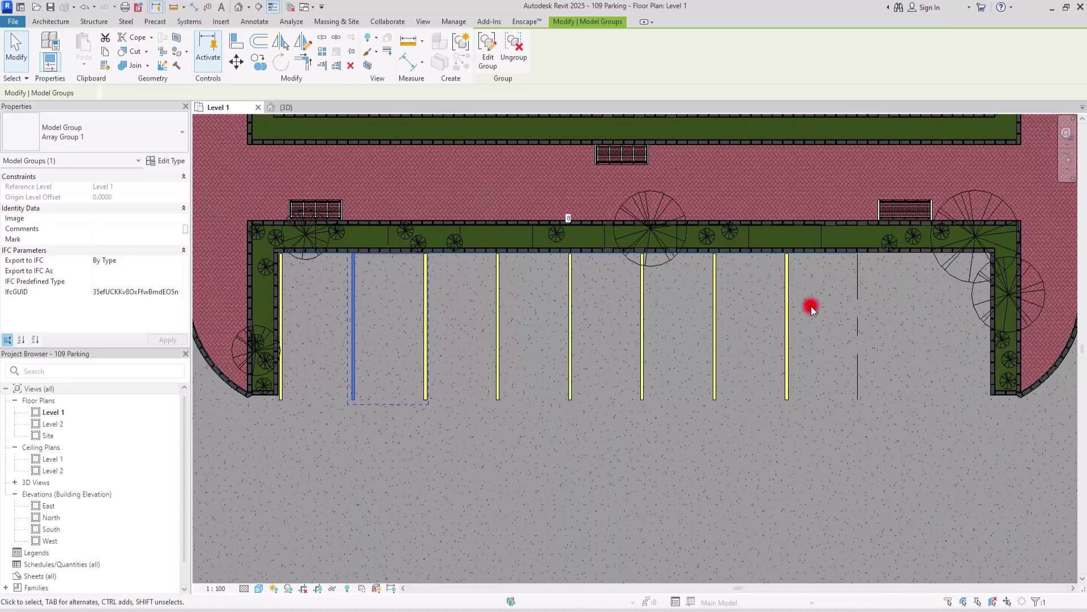
click(567, 219)
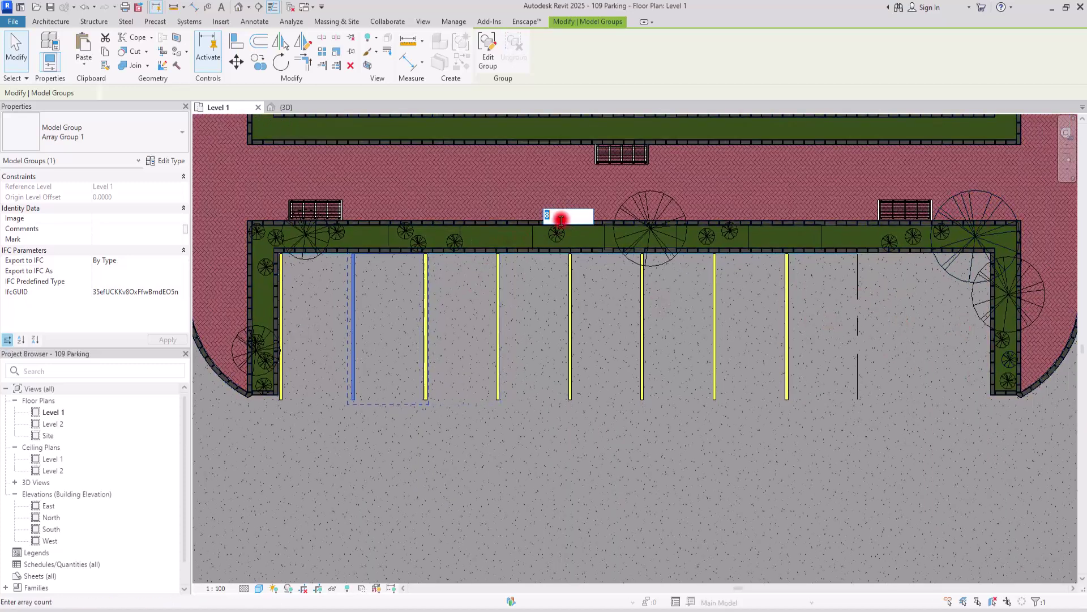
text(10)
key(Return)
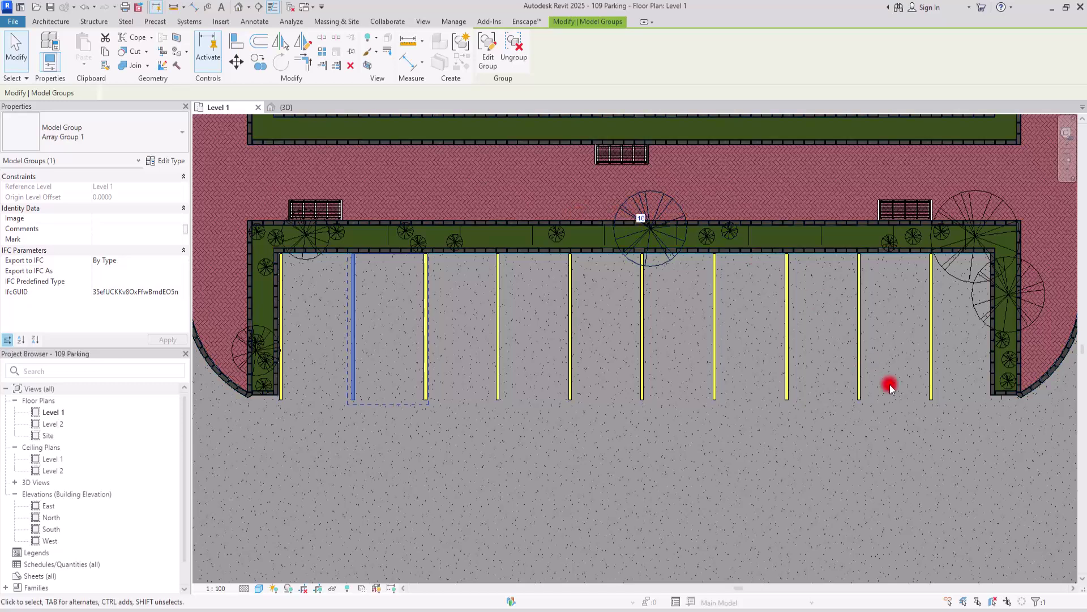
scroll(1019, 330, up, 2)
scroll(1018, 331, up, 2)
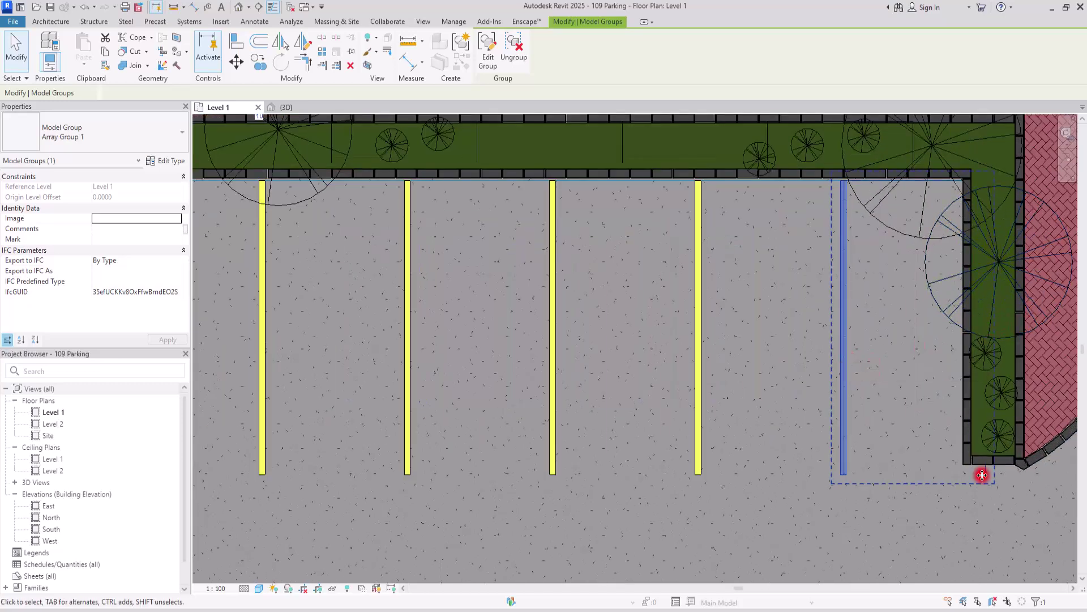
scroll(985, 474, up, 1)
scroll(985, 475, up, 1)
scroll(988, 458, down, 5)
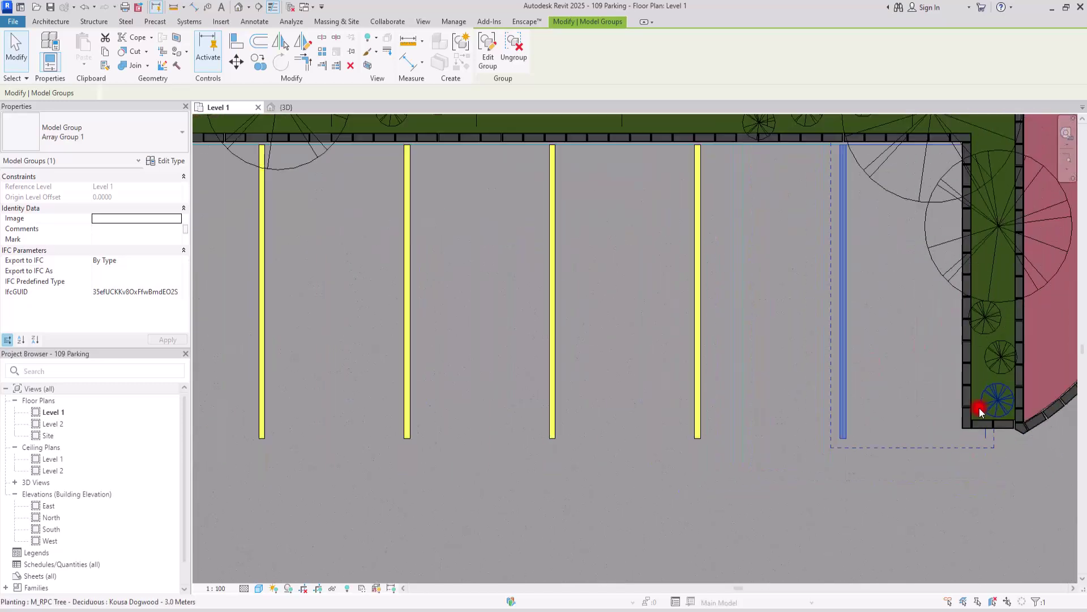
scroll(962, 372, up, 1)
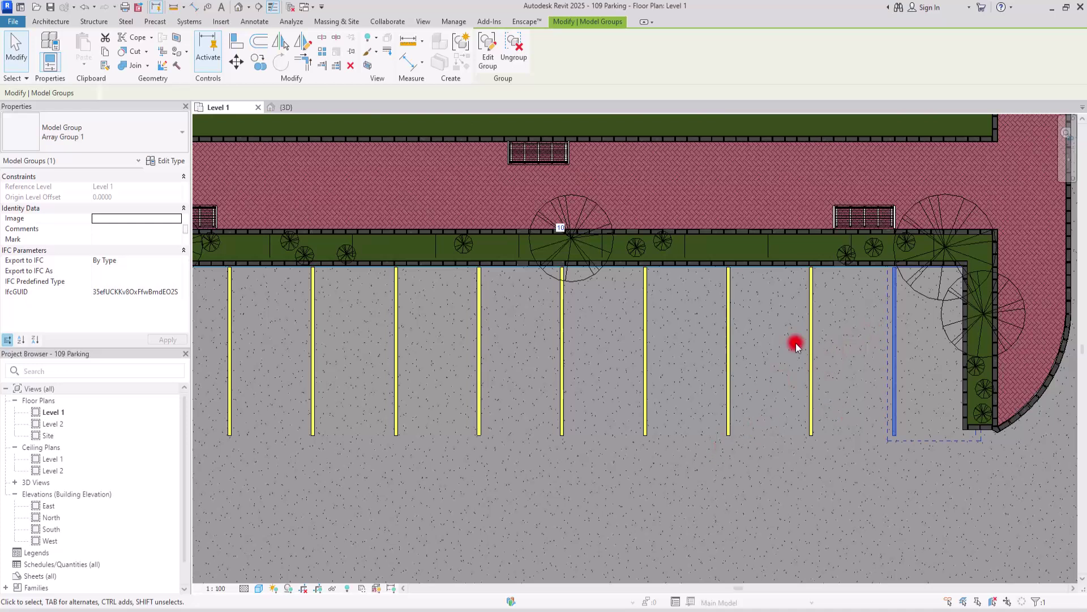
Change the array count label to 9 stalls
click(560, 228)
key(Return)
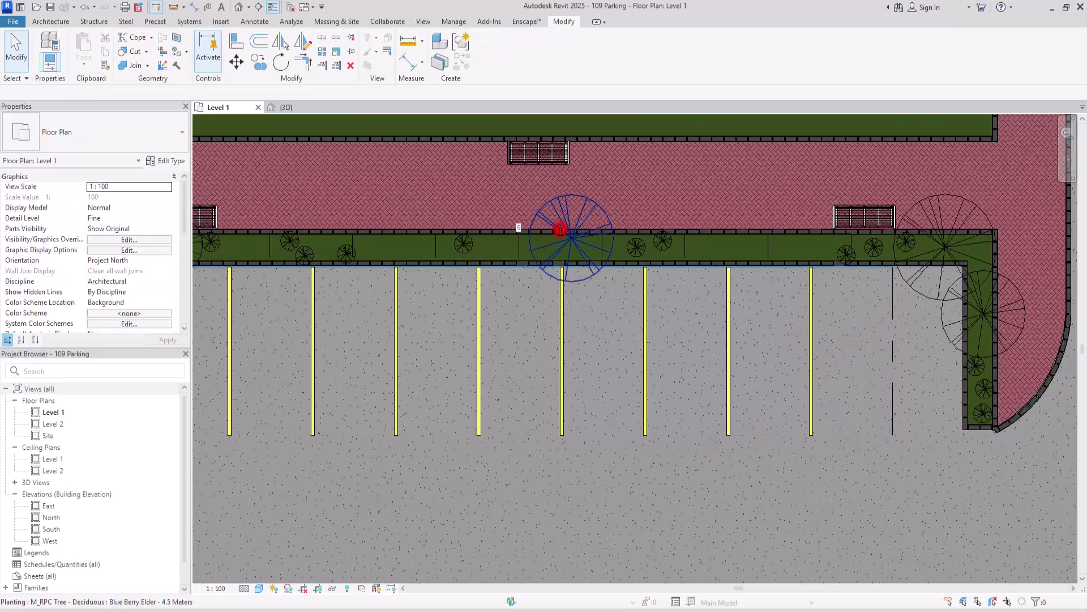
scroll(856, 466, down, 3)
scroll(770, 442, up, 2)
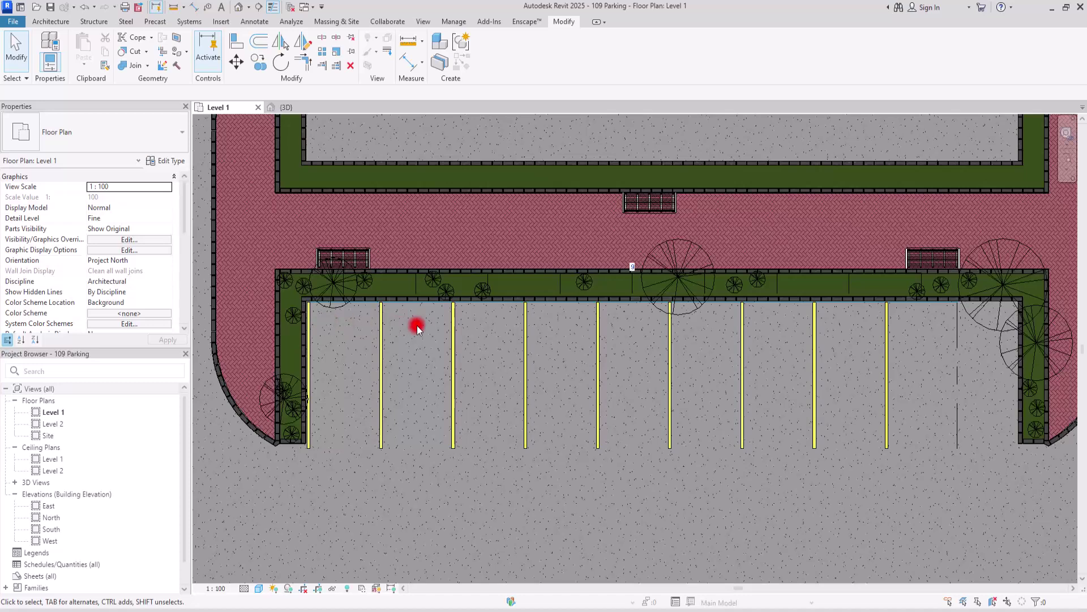
Nudge the parking stall array group right with the arrow key
click(415, 305)
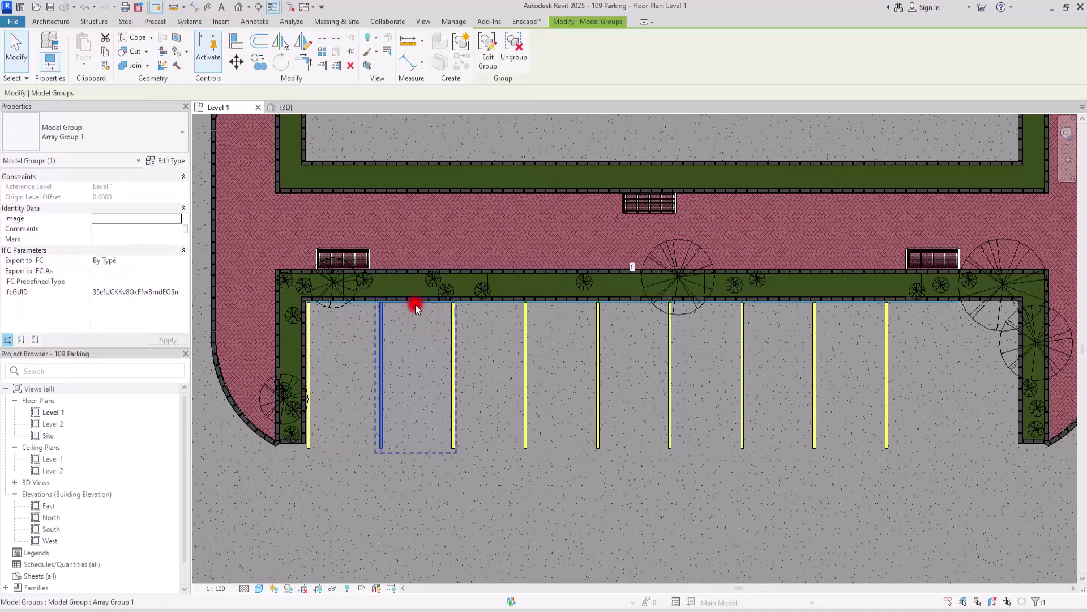
key(Right)
key(Right)
key(Right)
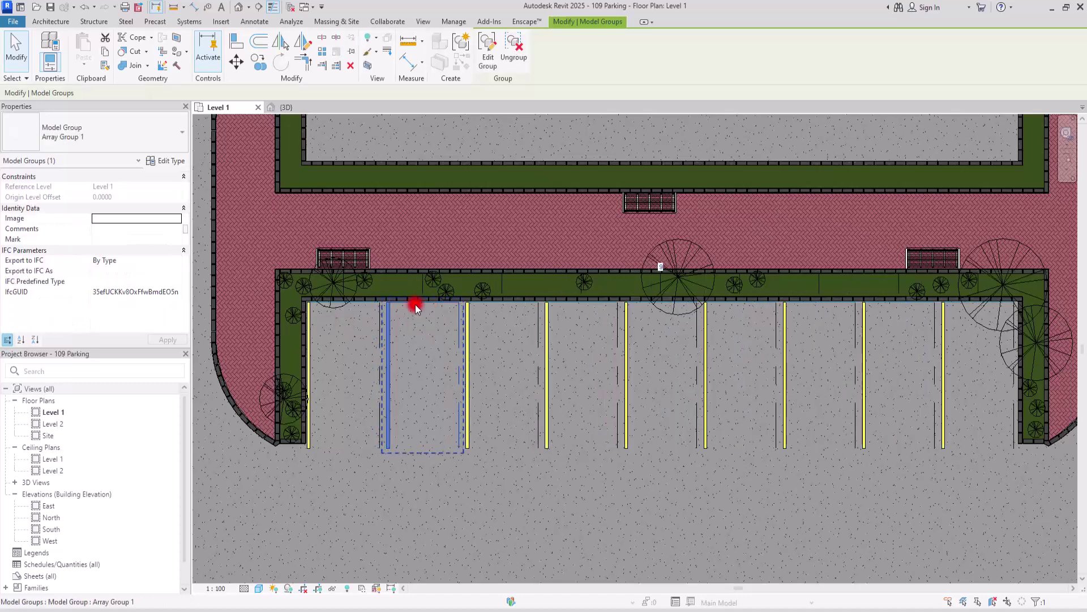
click(527, 473)
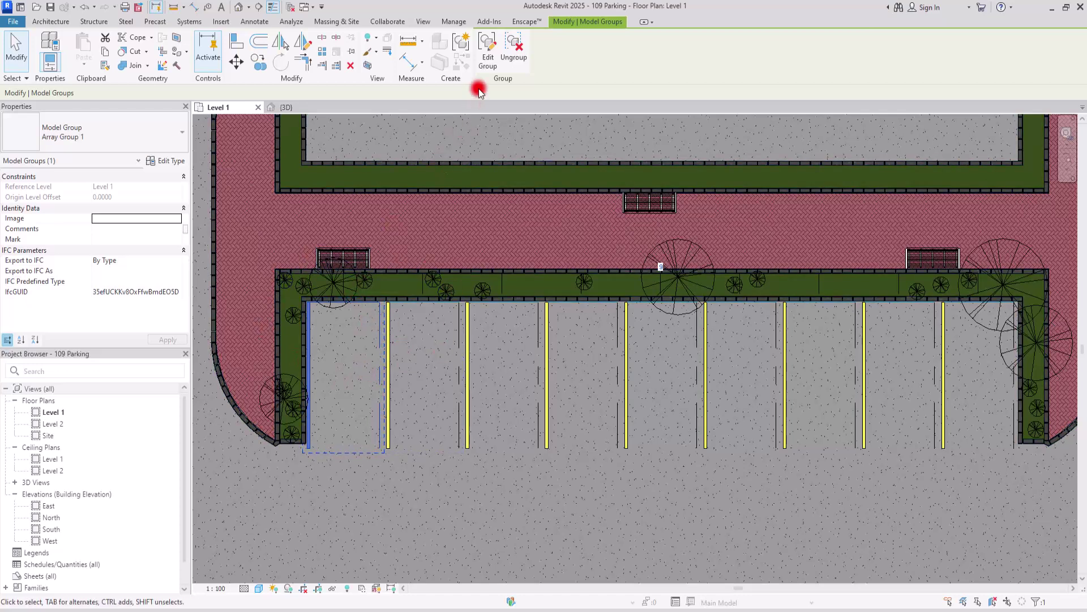
Inside Array Group 1, set the parking type's pw to 2.6, then finish group editing
click(486, 52)
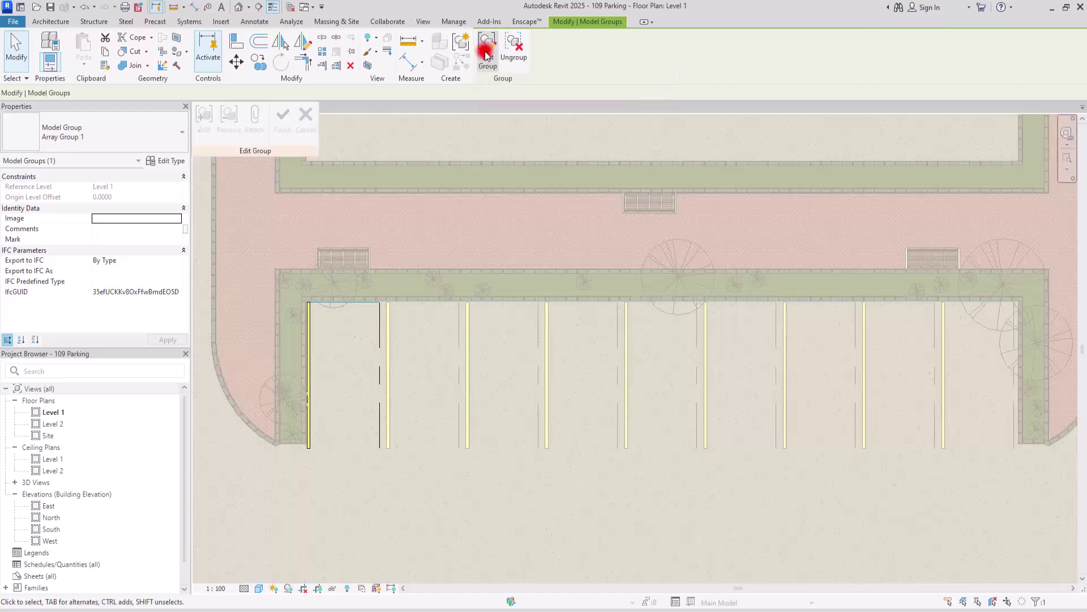
click(375, 334)
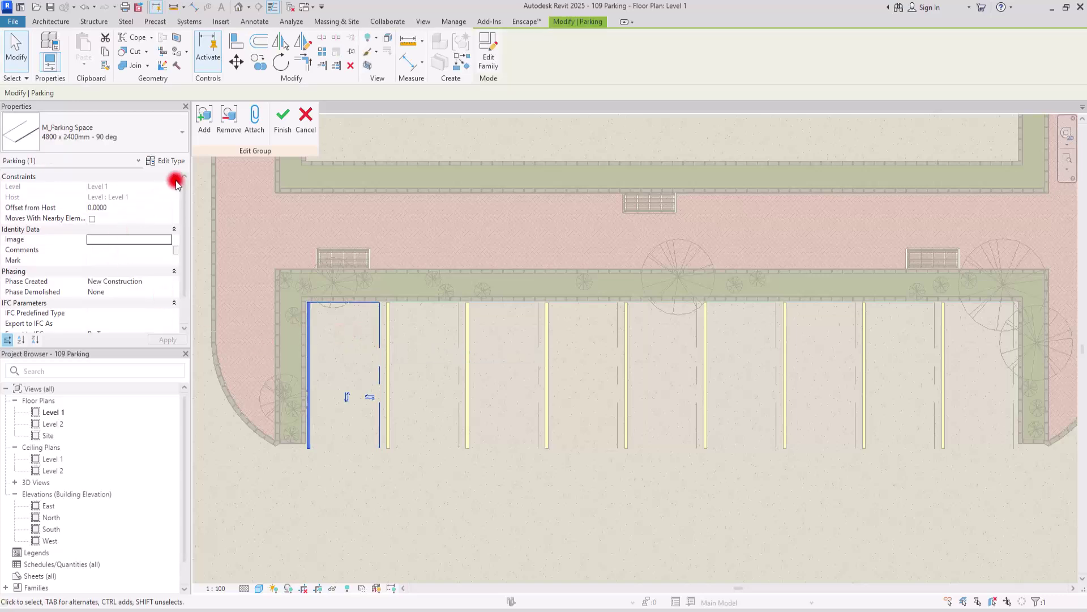
click(167, 160)
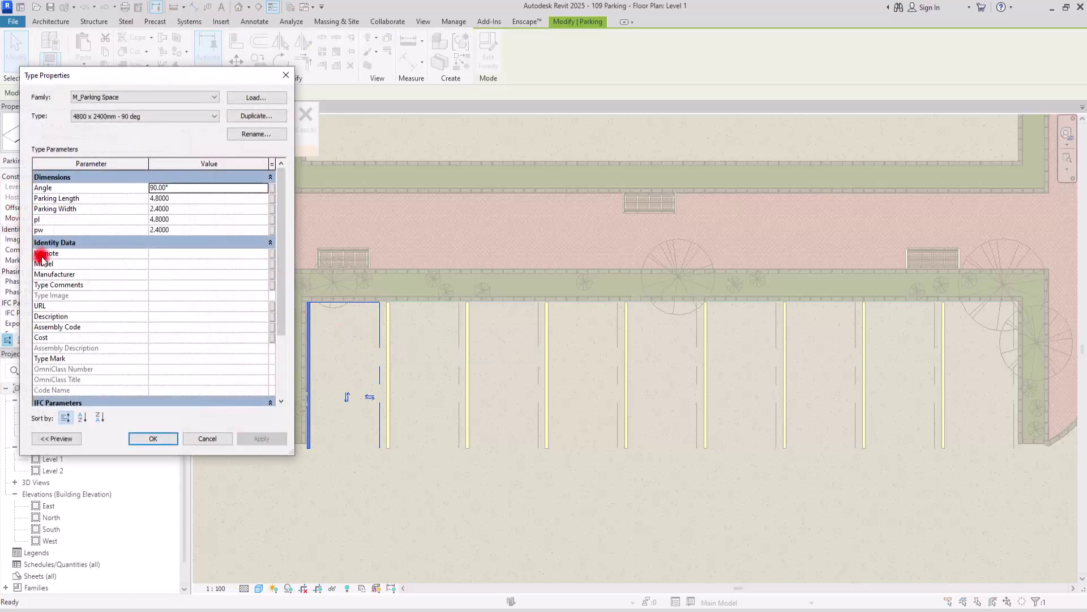
click(202, 228)
text(2.5)
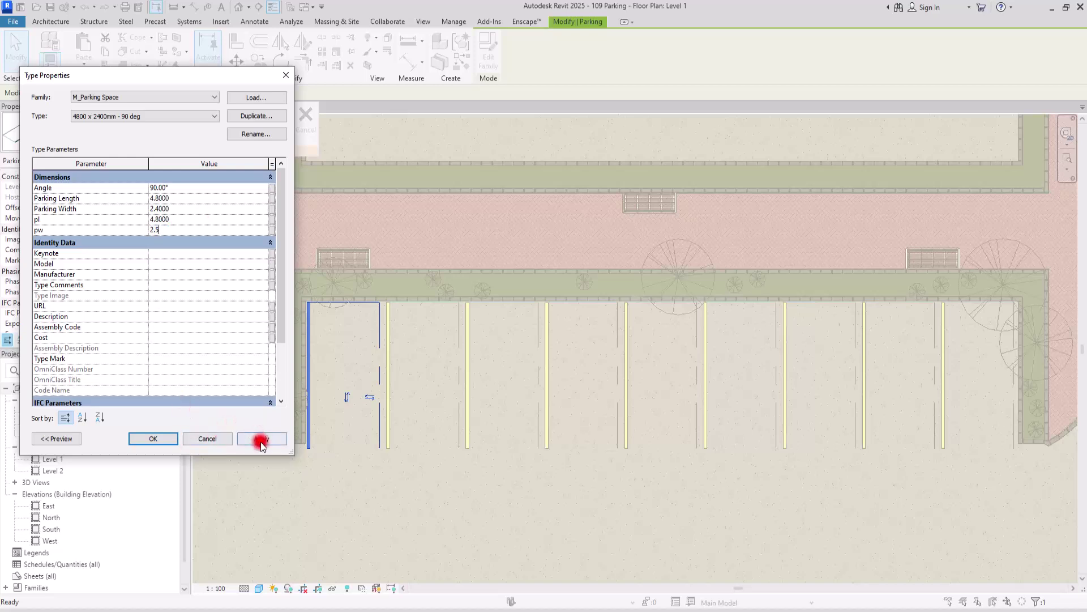
click(263, 439)
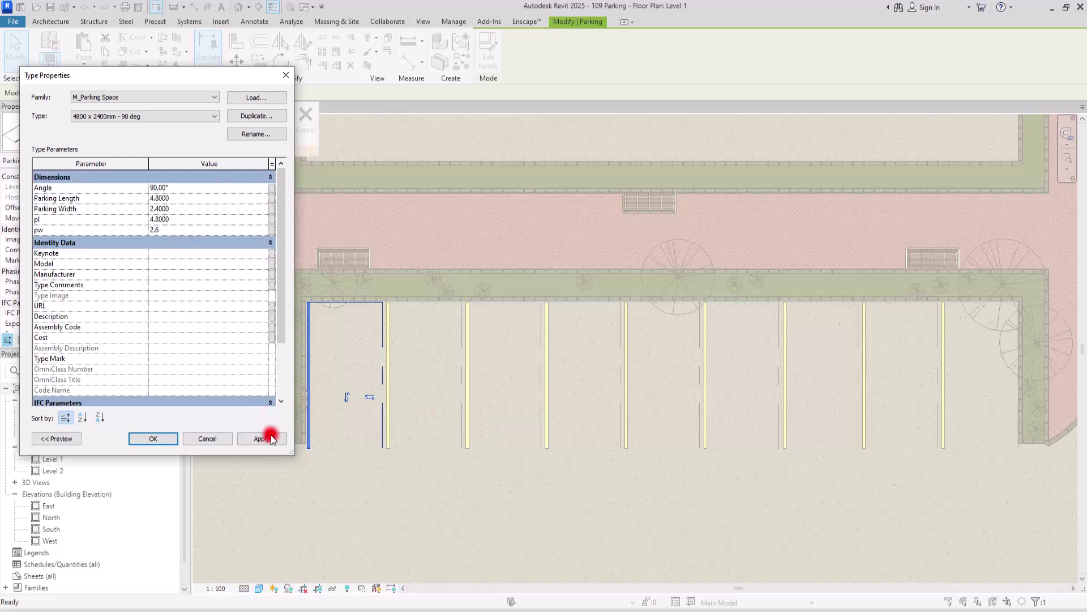
click(260, 439)
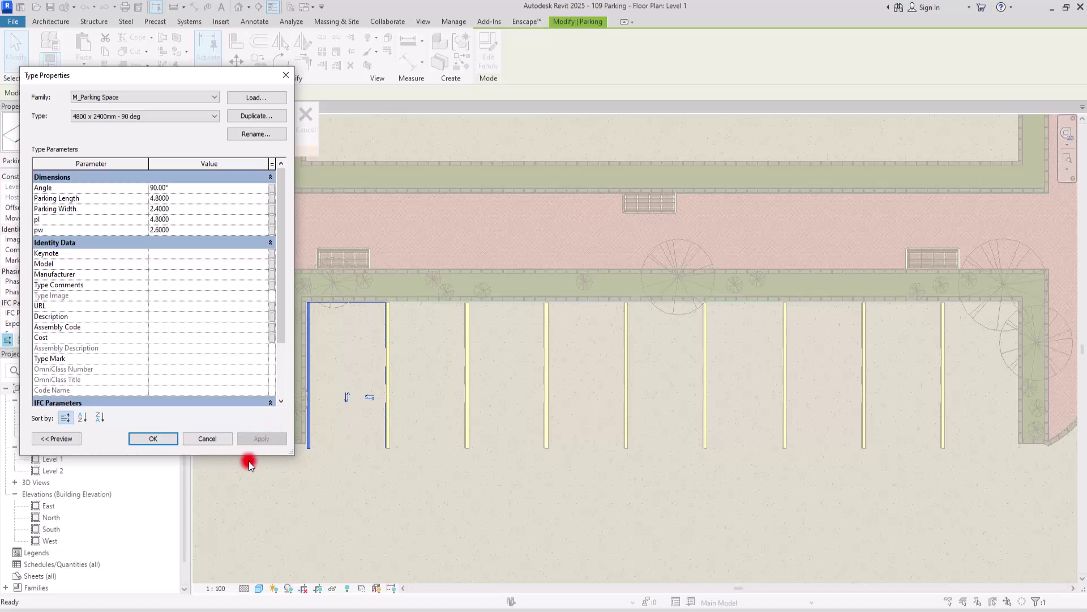
click(154, 438)
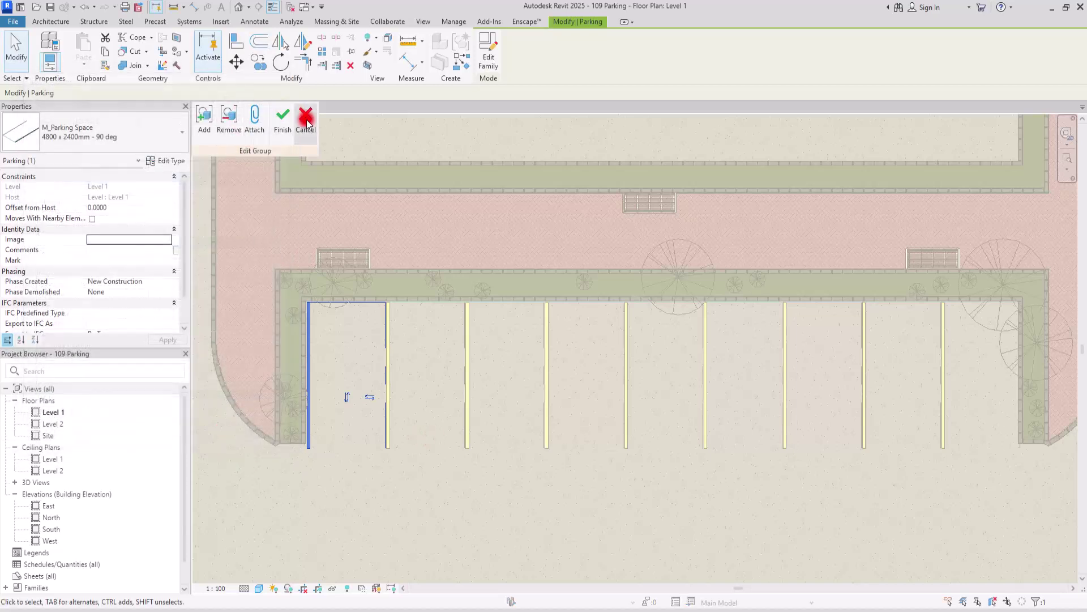
click(277, 118)
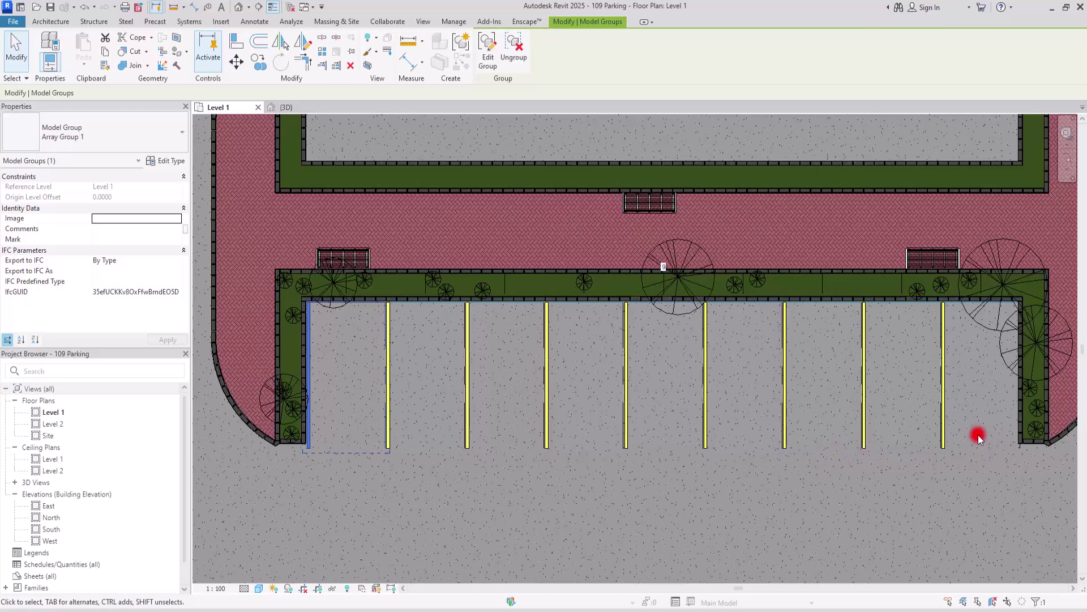
Clear the selection and zoom to fit the whole parking plan with space above
click(461, 408)
key(z)
key(f)
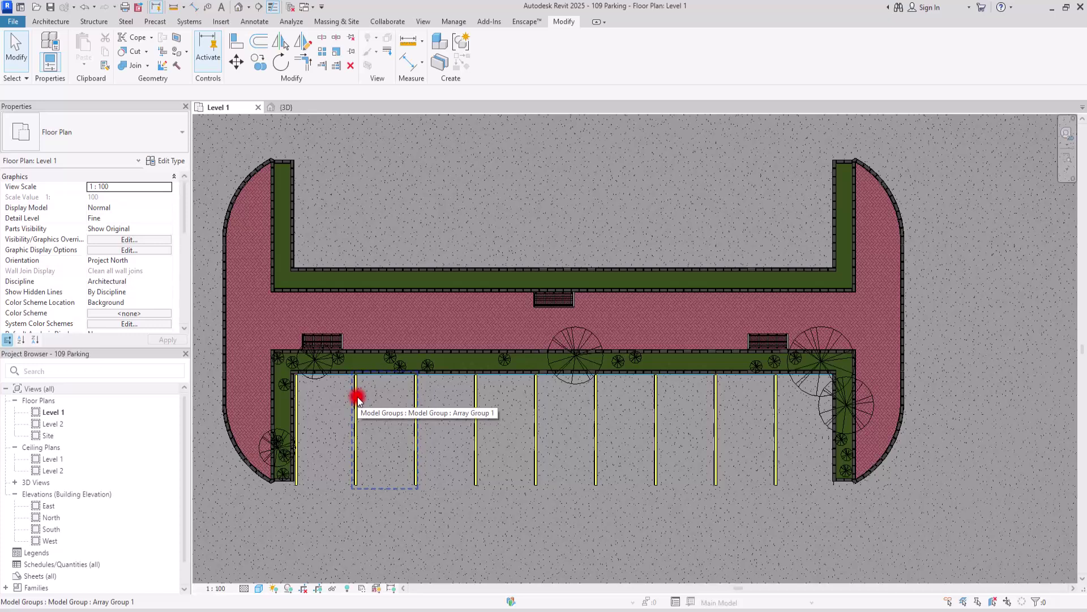
middle_drag(425, 223, 430, 288)
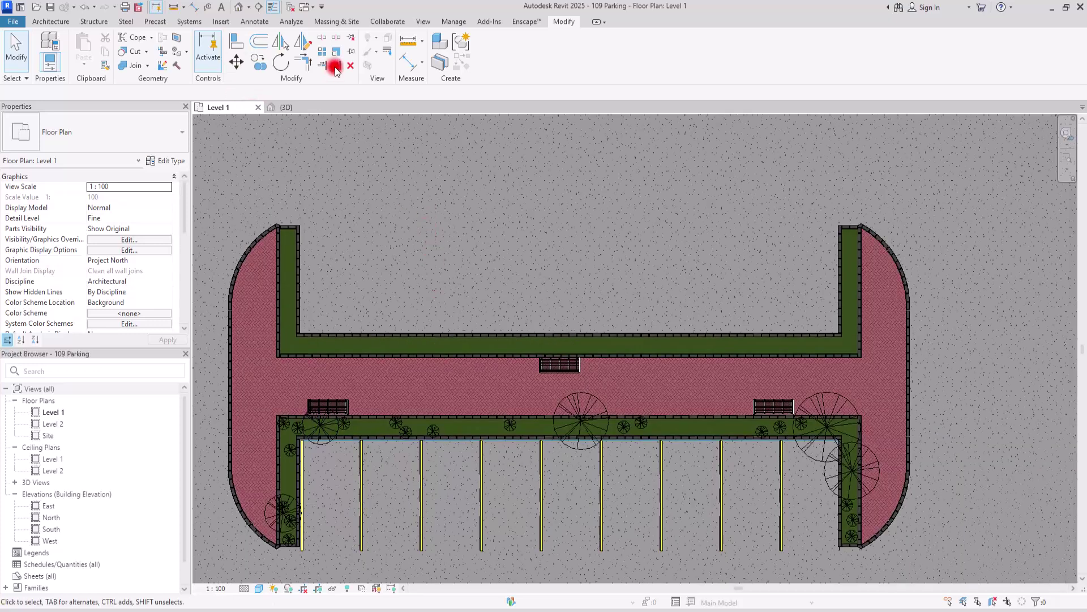
Place a new parking space above the site and open its family for editing
click(337, 22)
click(387, 51)
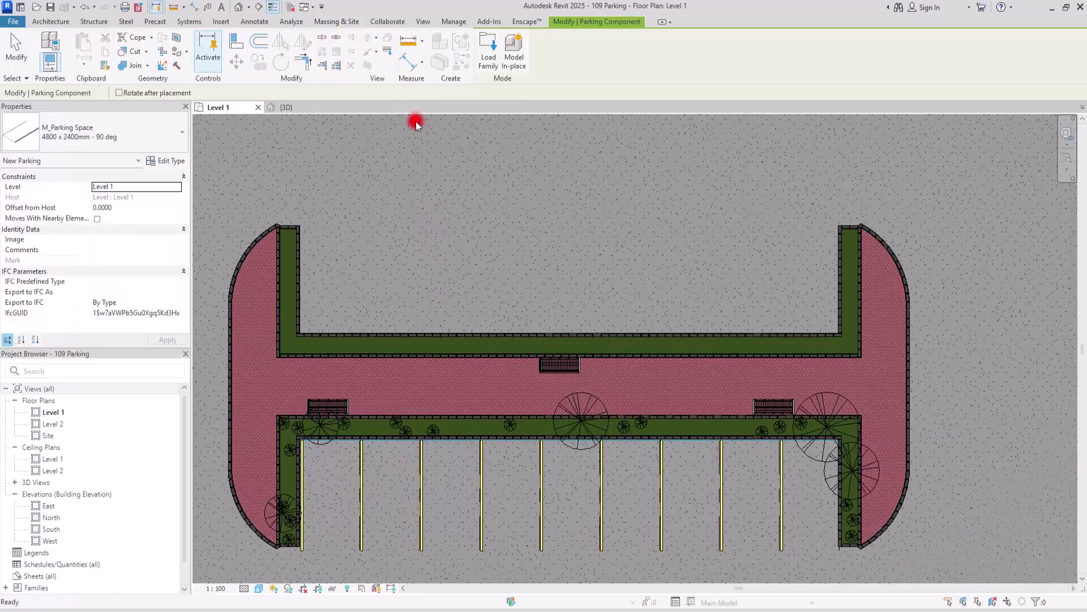
click(460, 142)
key(Escape)
key(Escape)
scroll(491, 135, up, 2)
scroll(491, 135, up, 1)
click(478, 148)
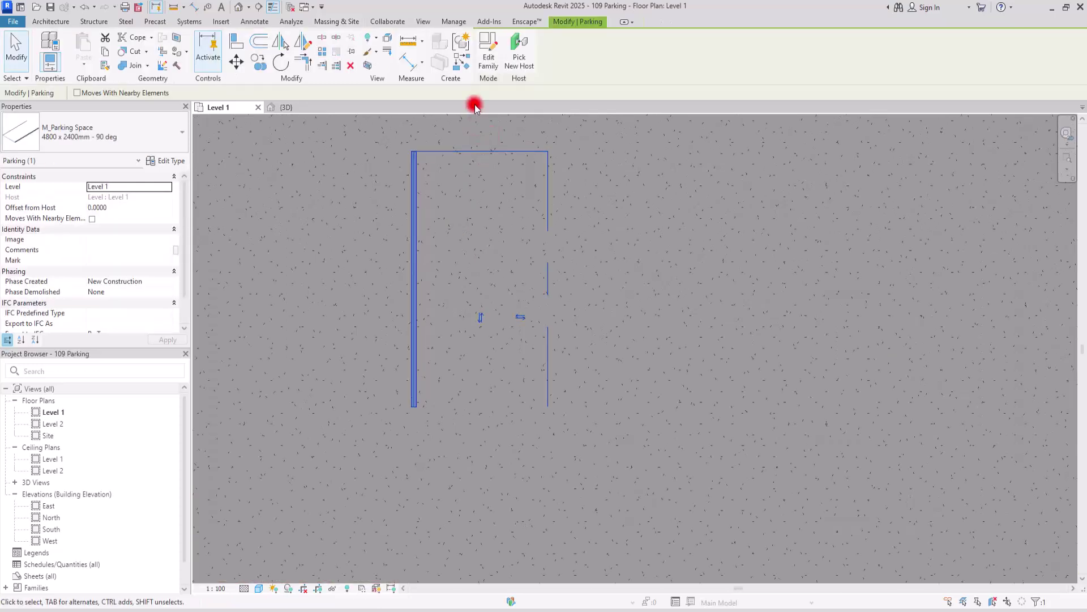
click(488, 46)
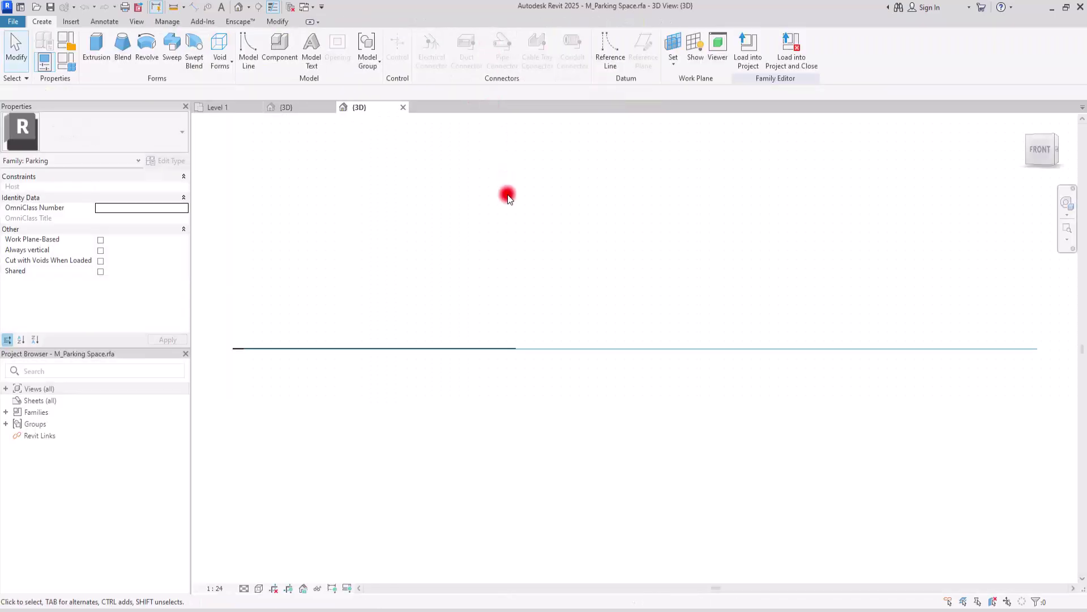
Open the family's Ref. Level floor plan at Fine detail in Consistent Colors
right_click(27, 388)
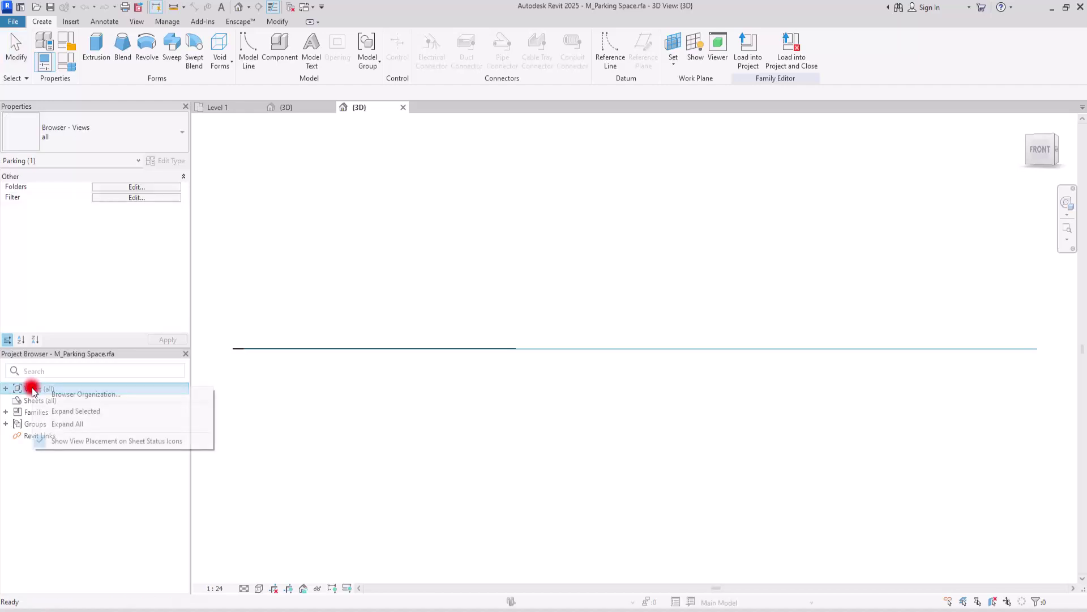
click(74, 411)
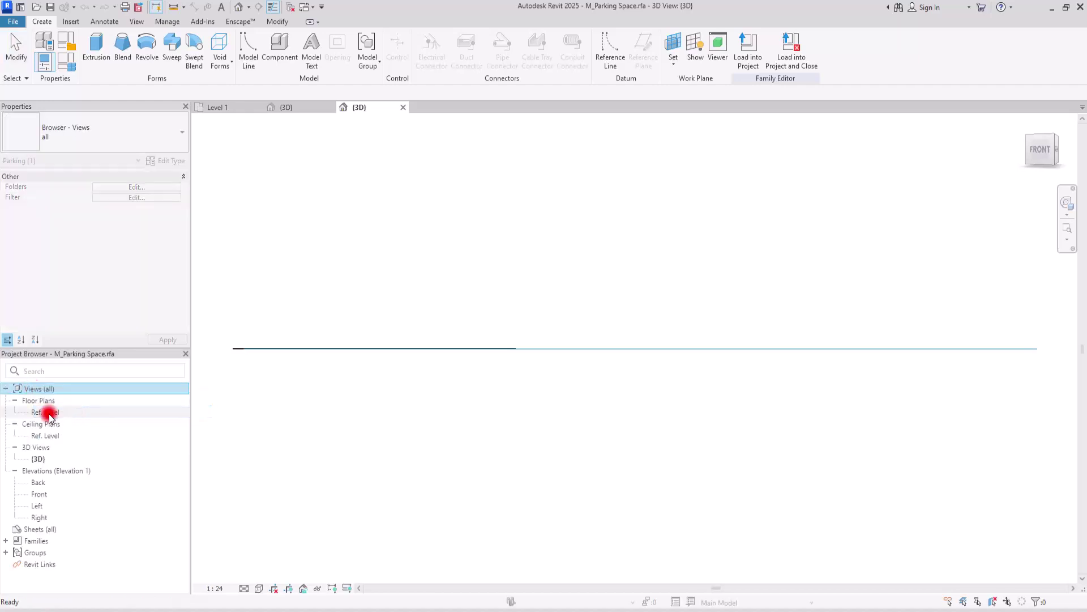
double_click(49, 413)
click(245, 589)
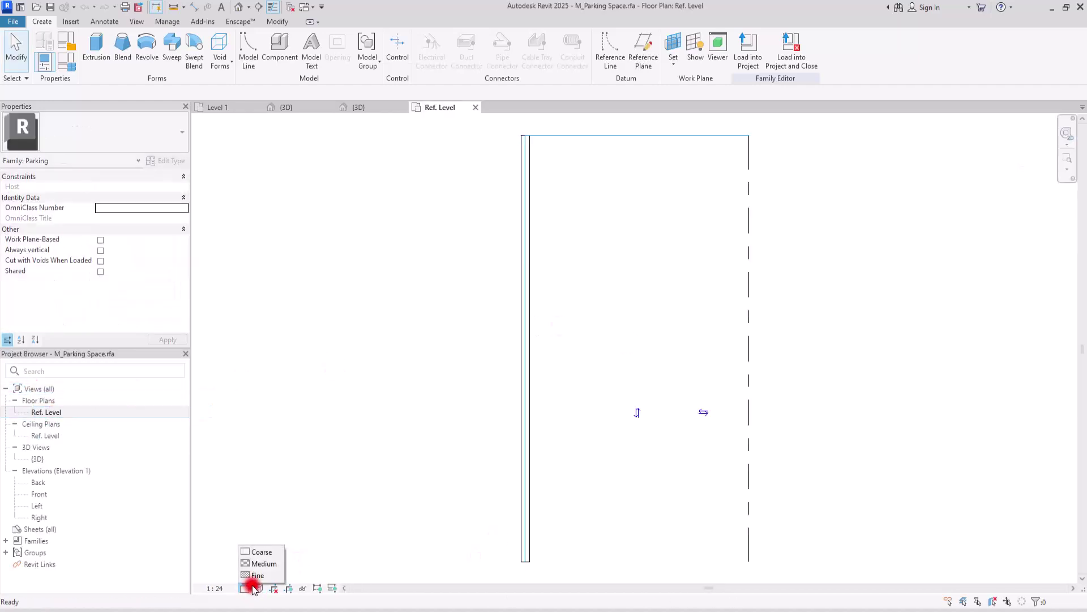
click(265, 575)
click(260, 588)
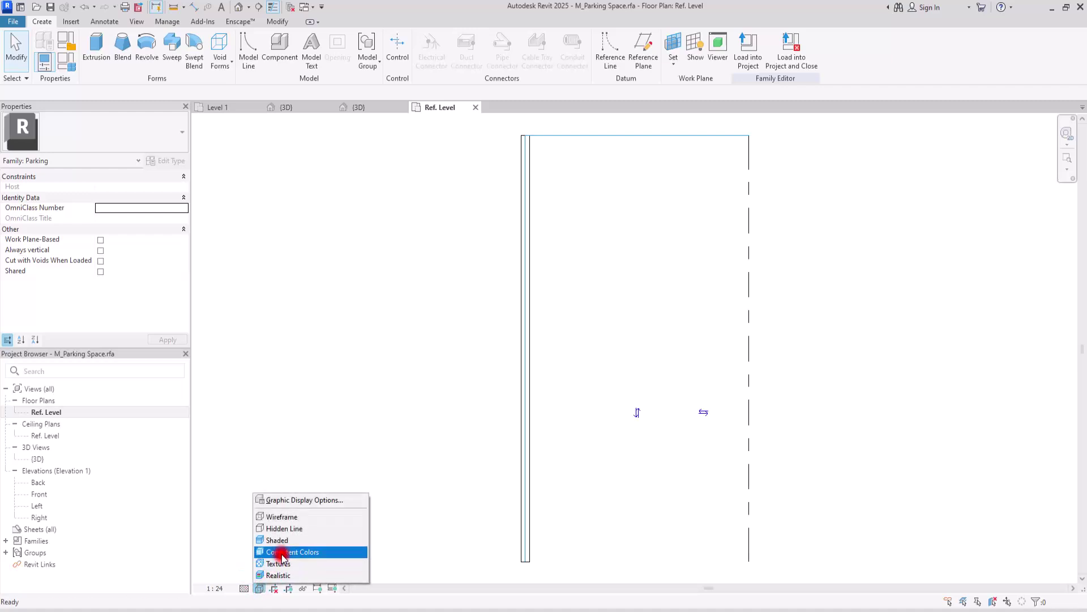
click(281, 553)
scroll(365, 322, down, 3)
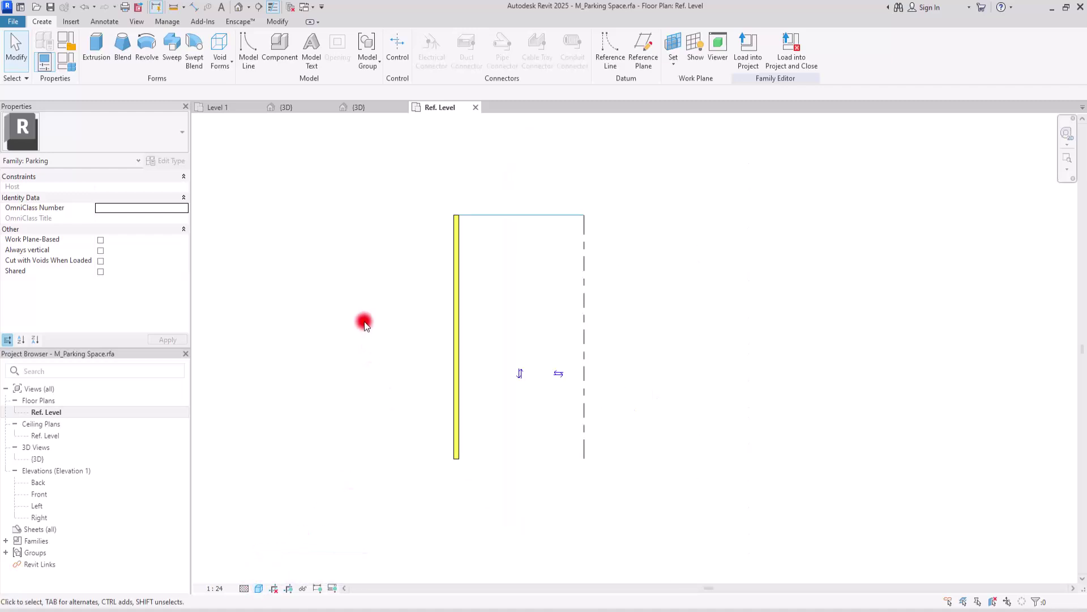
click(439, 321)
scroll(502, 301, up, 2)
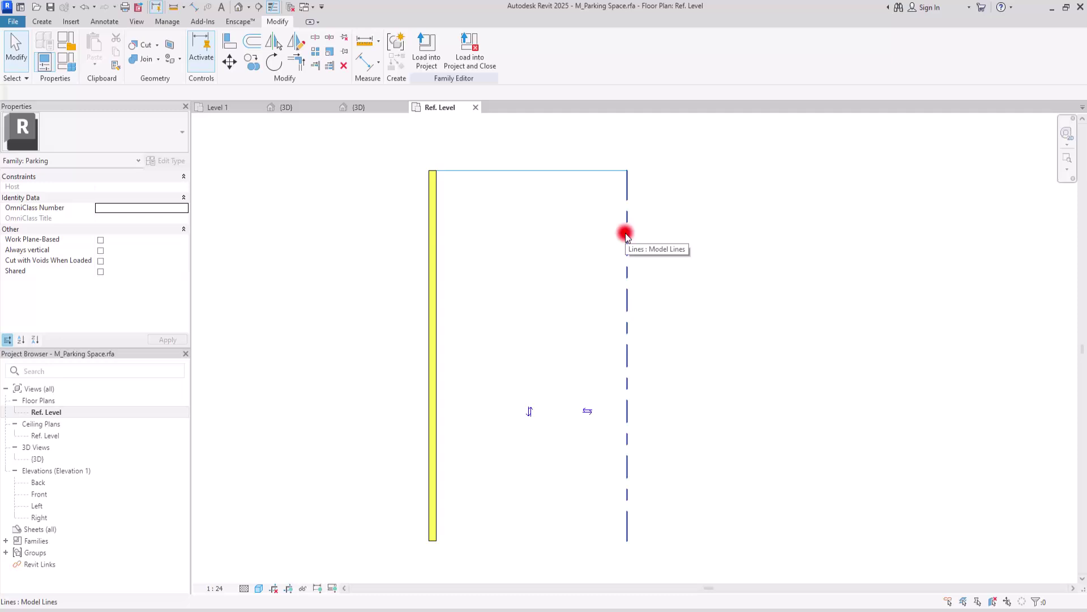
Select the yellow left-edge parking stripe and browse the Create, Insert and Annotate tabs
click(624, 233)
key(Escape)
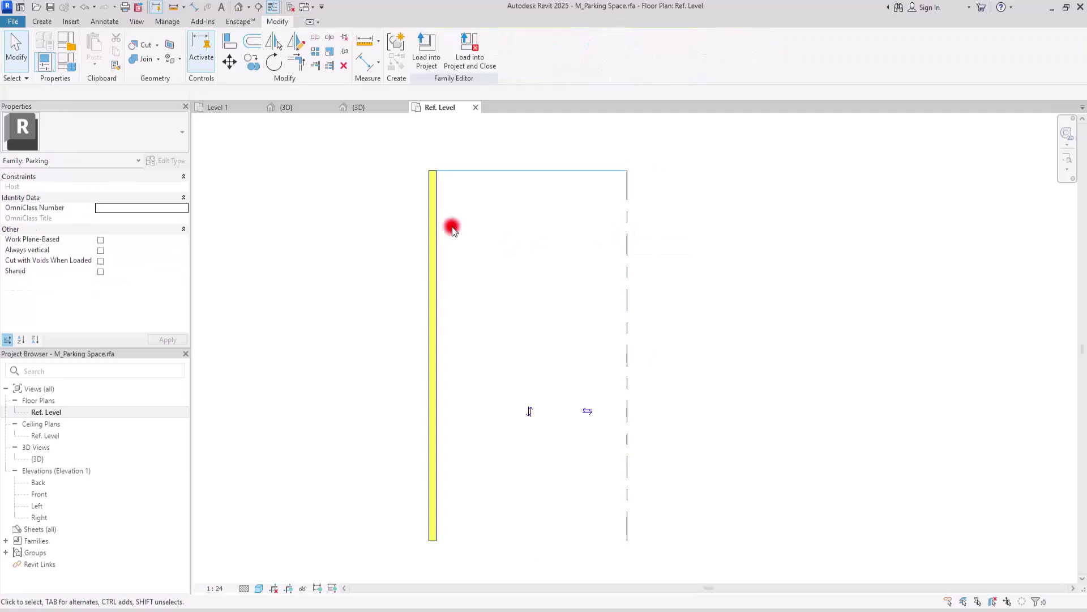
click(439, 225)
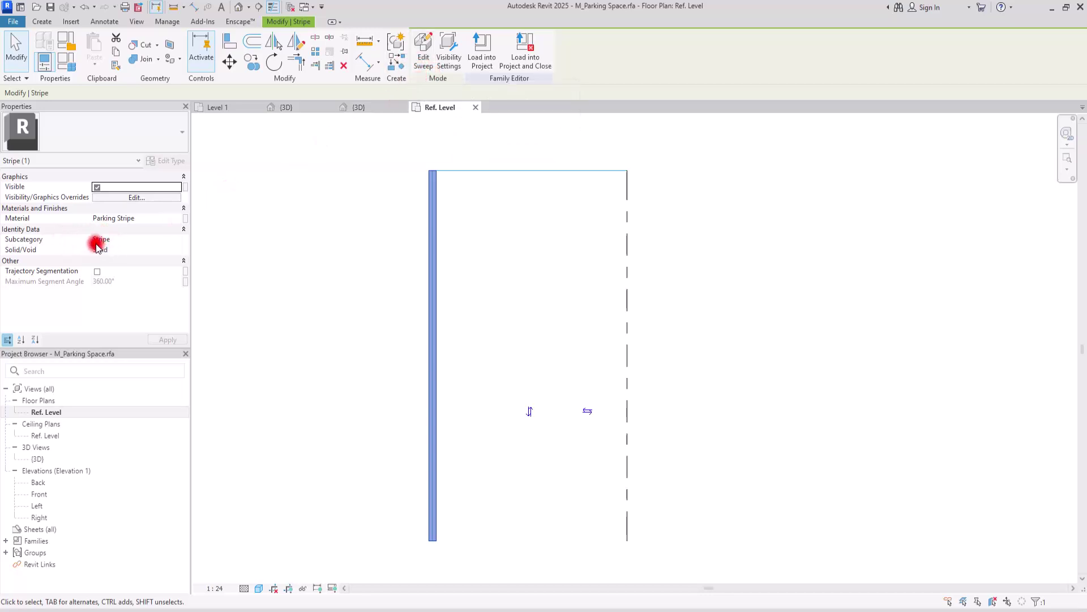
click(366, 255)
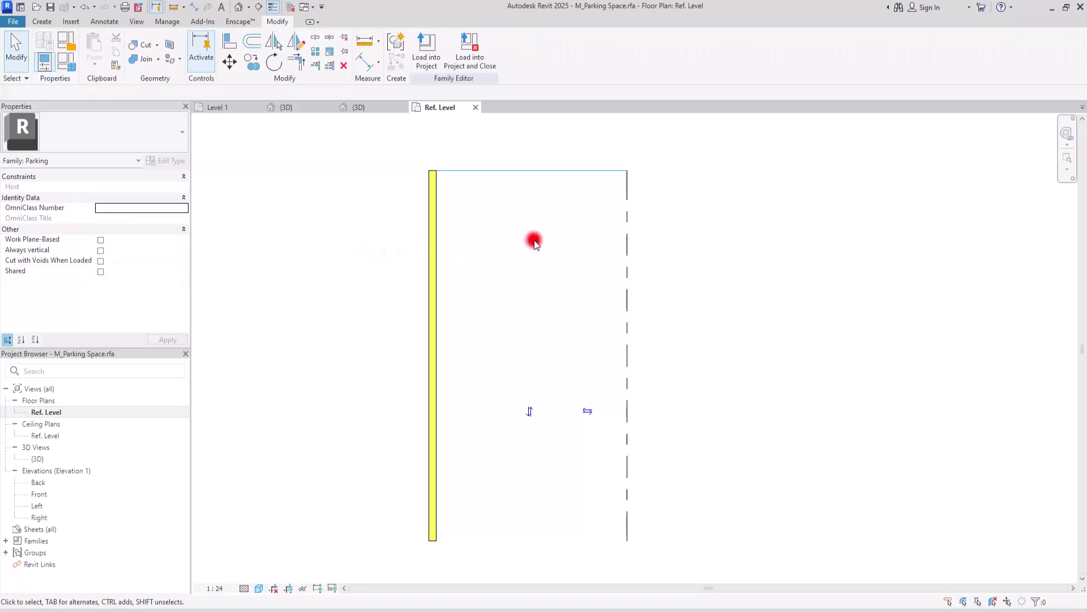
click(436, 224)
click(35, 22)
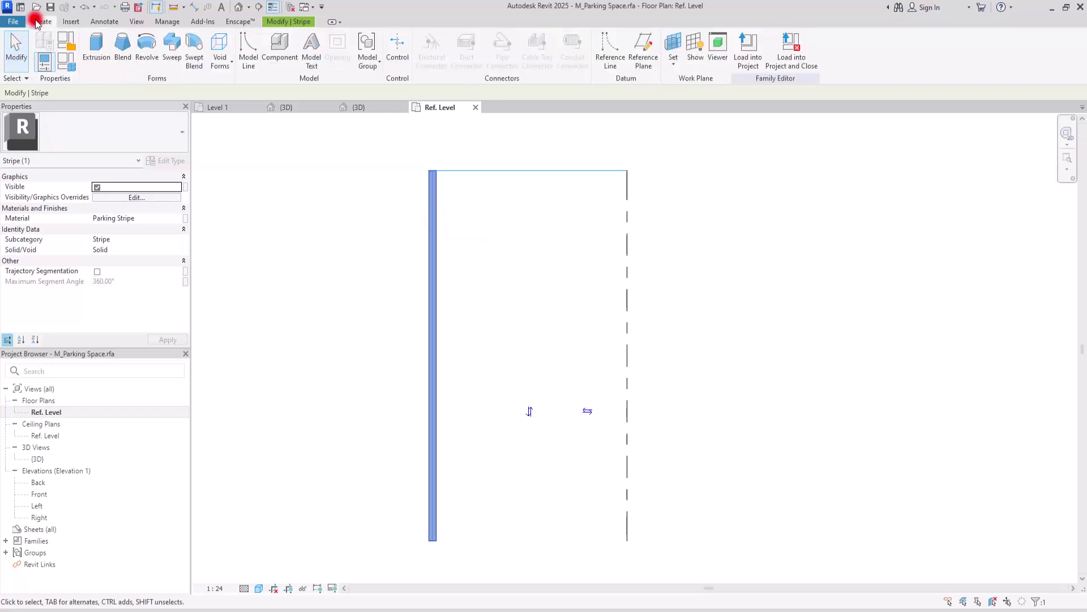
click(177, 44)
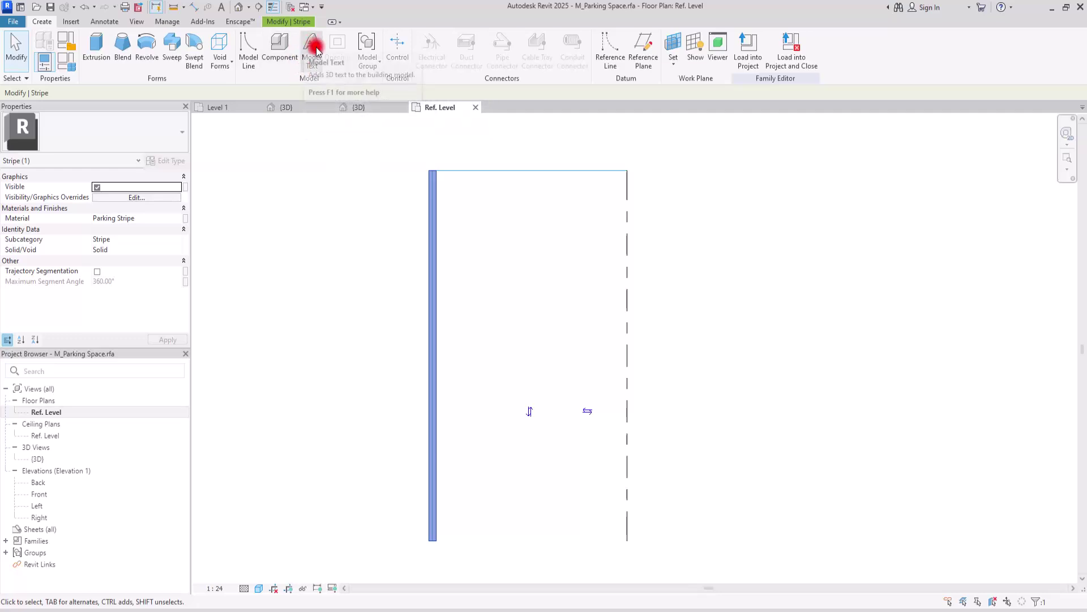
click(72, 22)
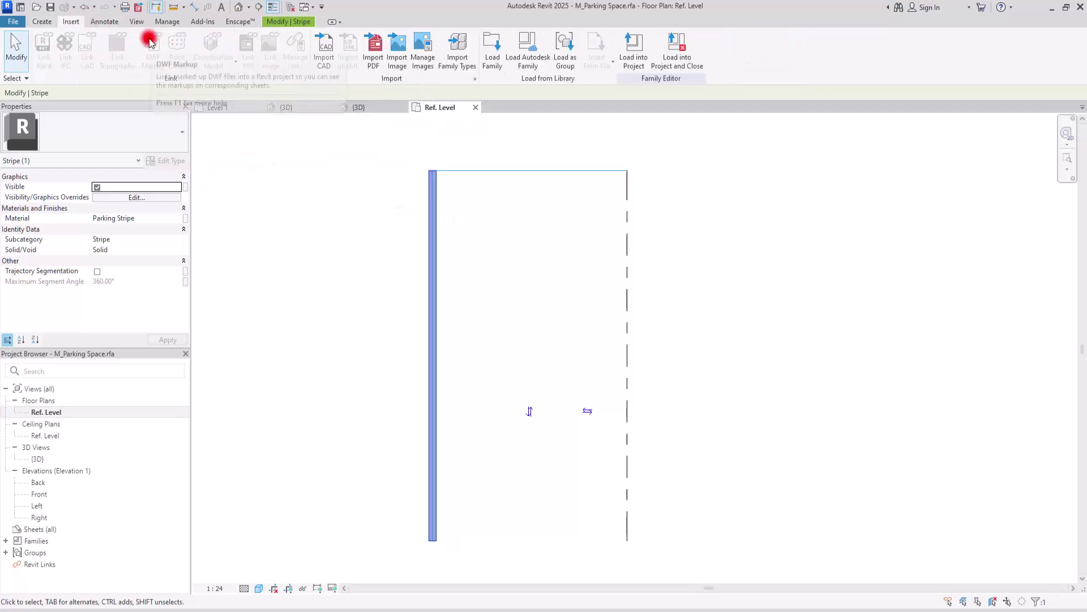
click(105, 21)
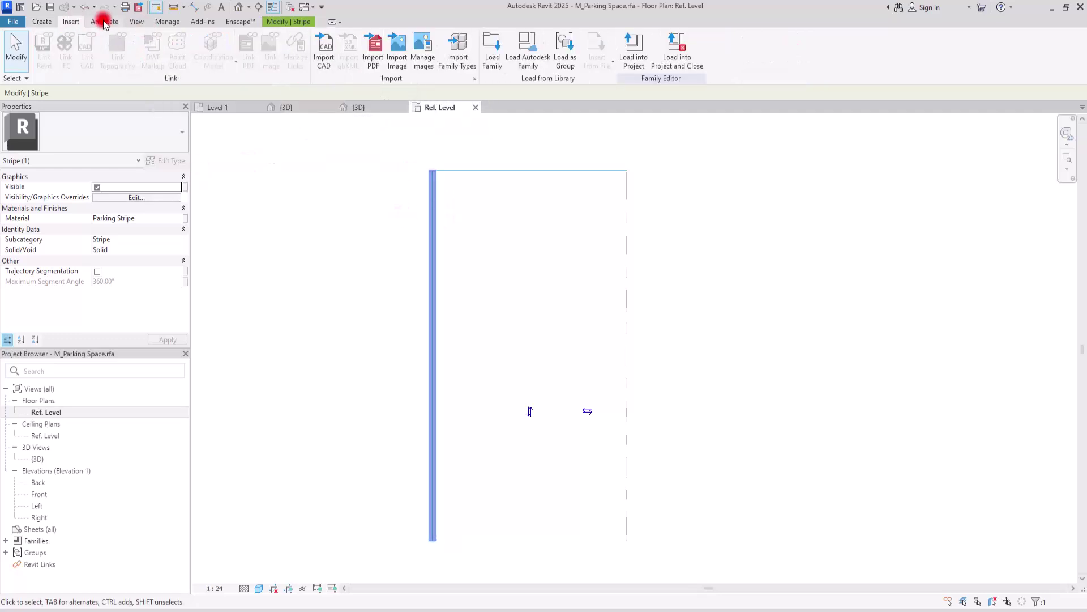
click(365, 316)
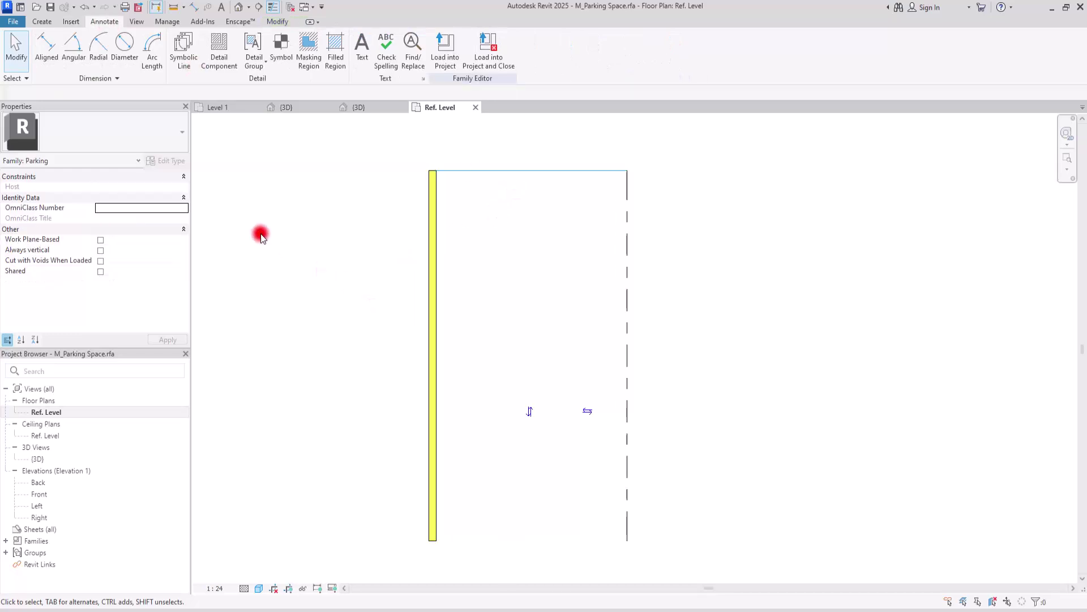
click(70, 22)
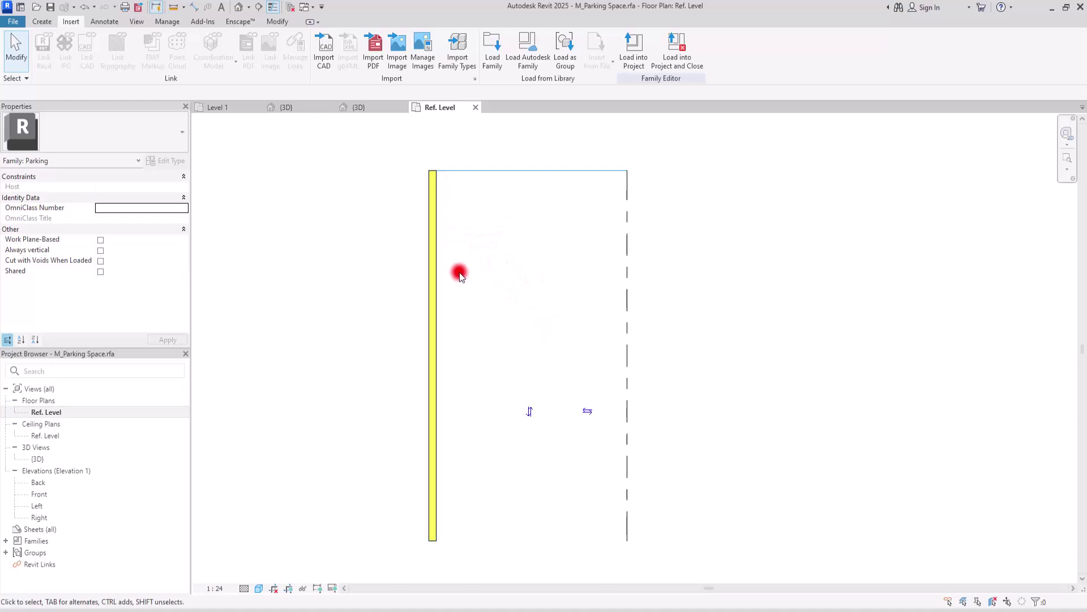
Load the M_Parking Symbol - ADA.rfa family into the parking space family
click(490, 57)
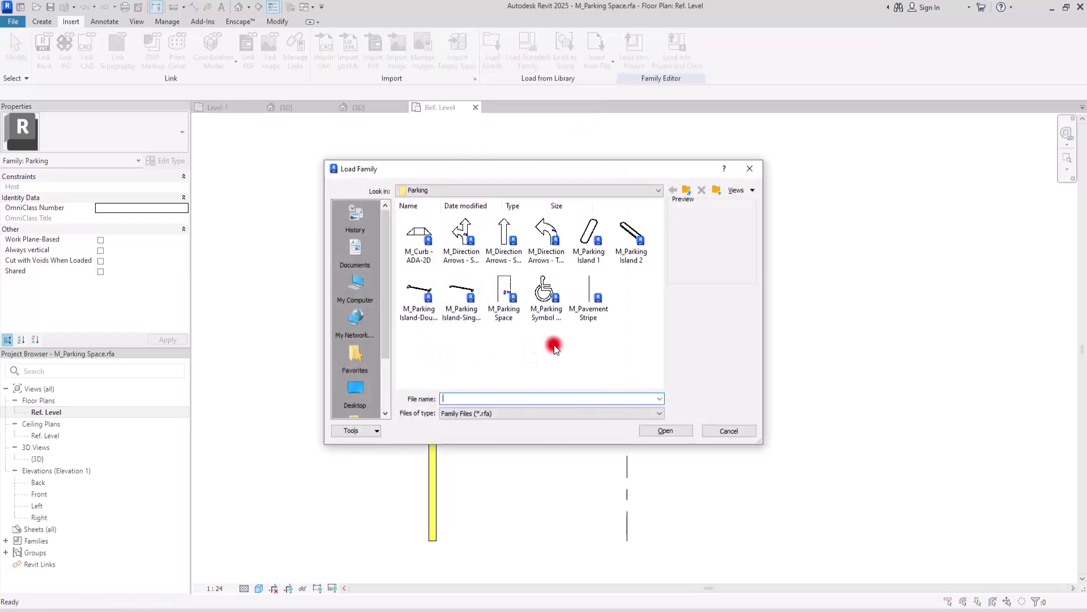
click(539, 299)
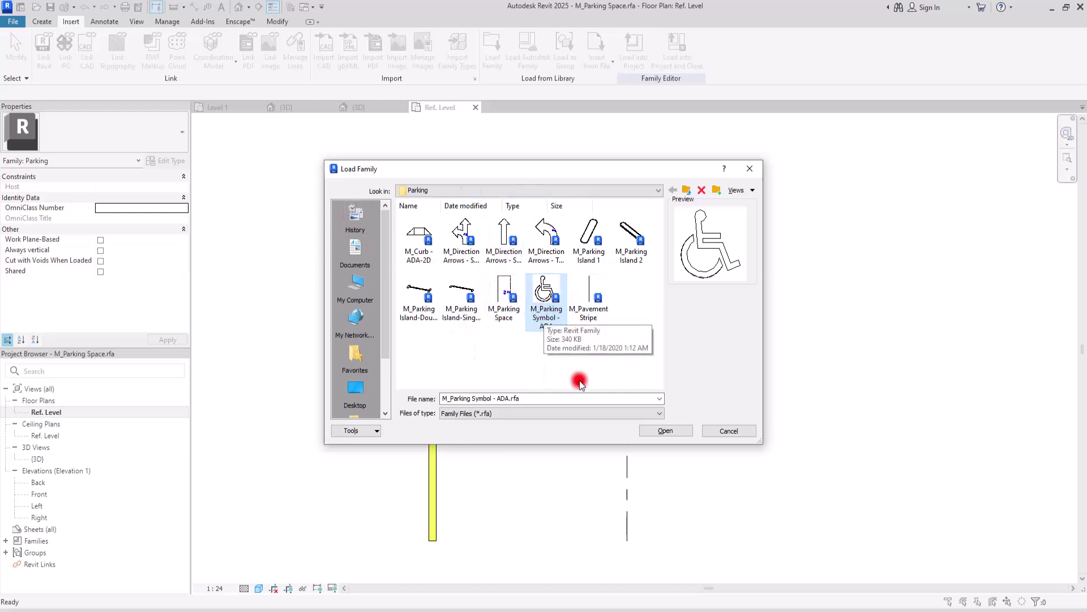
click(679, 429)
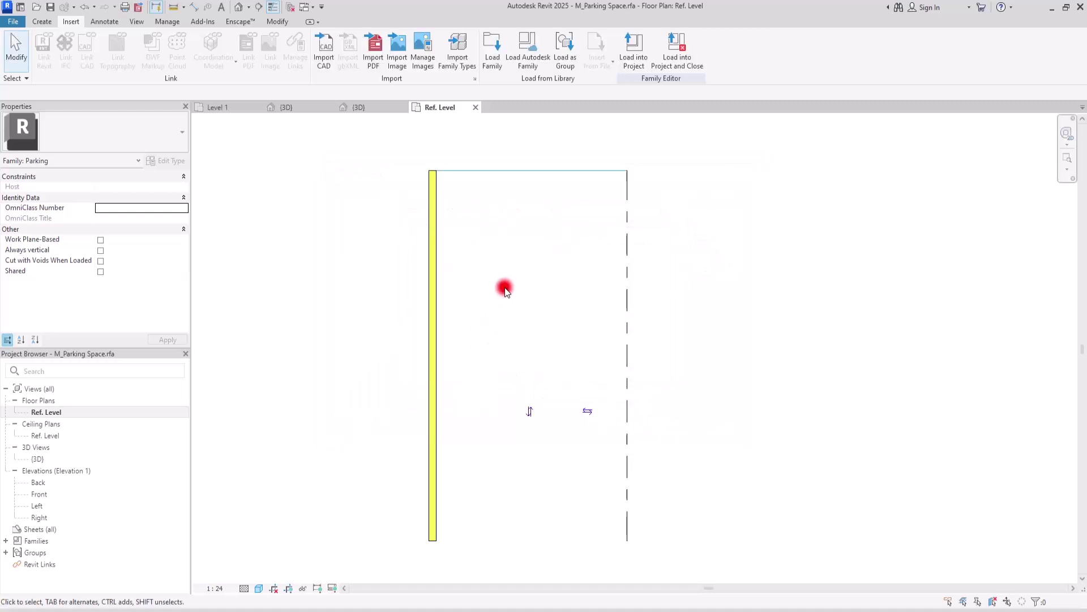
Place one ADA wheelchair symbol near the top edge of the parking space
click(31, 23)
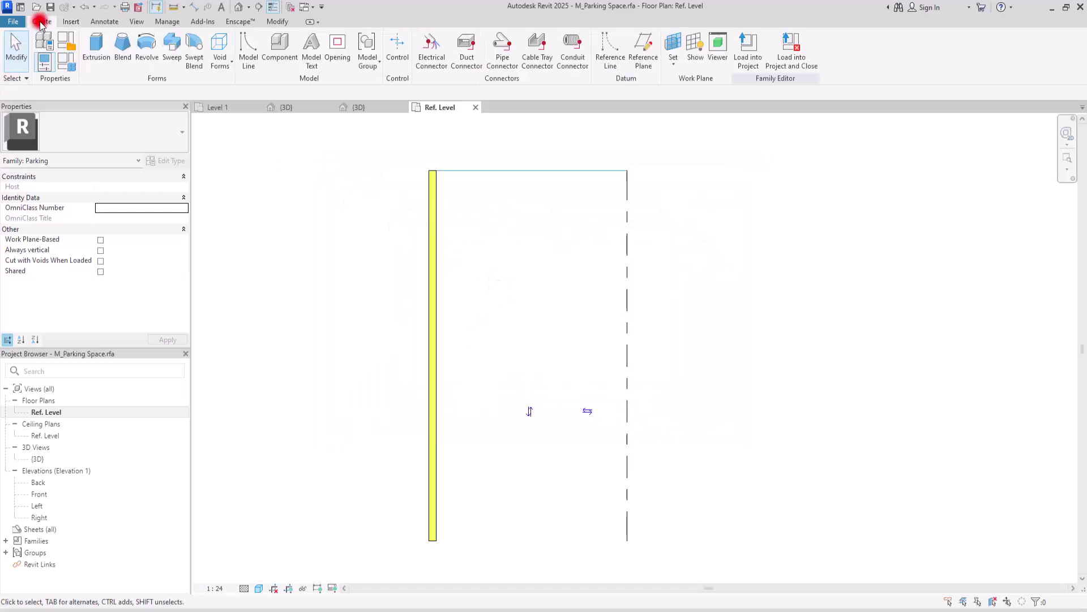
click(282, 45)
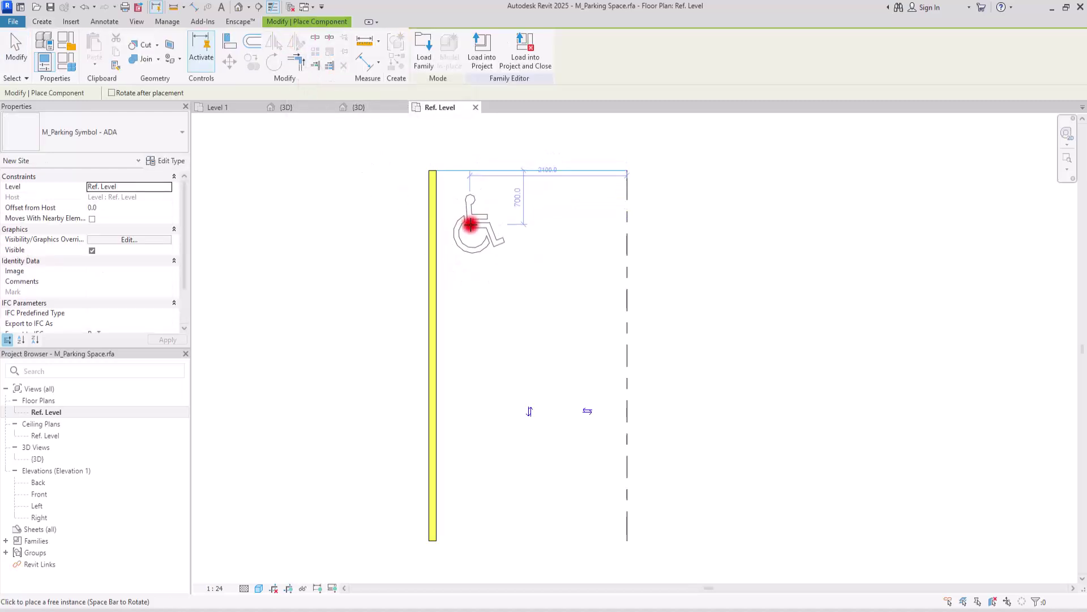
click(470, 224)
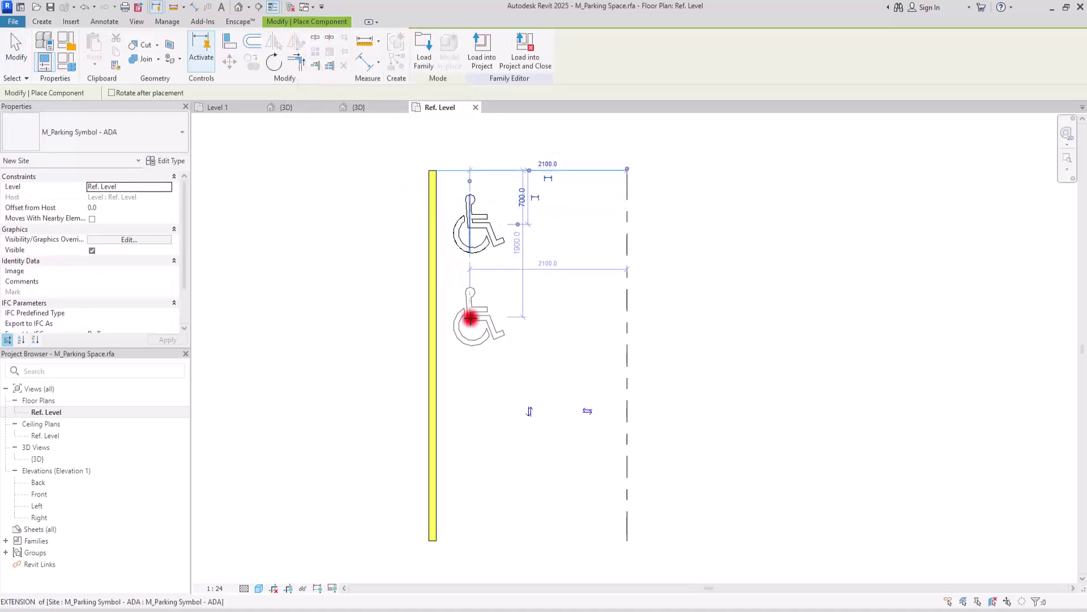
key(Escape)
key(Escape)
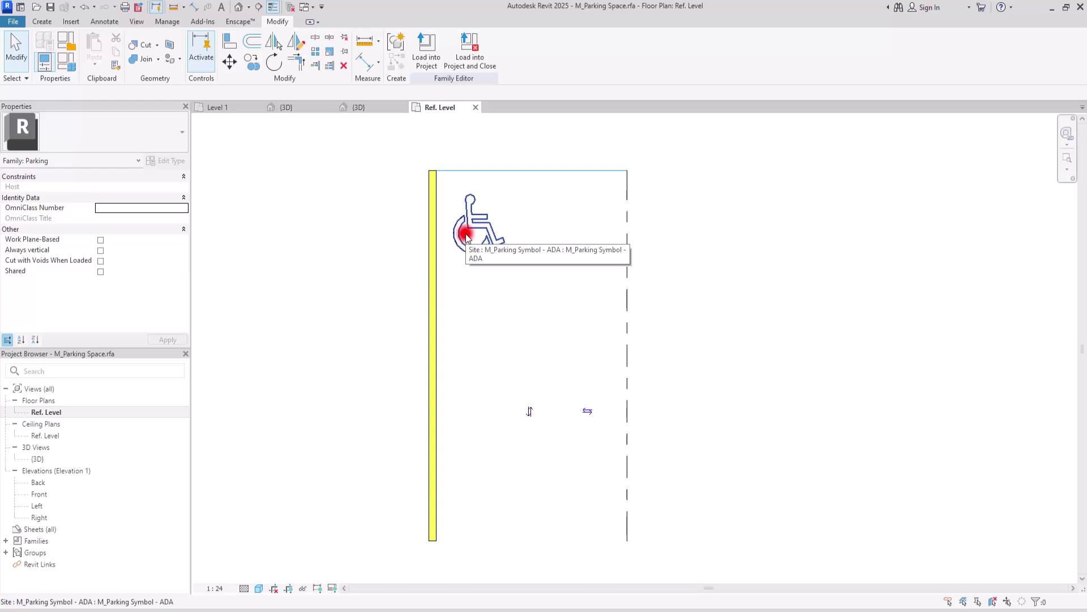
Select the Parking Stripe sweep running along the stall's left edge
click(431, 203)
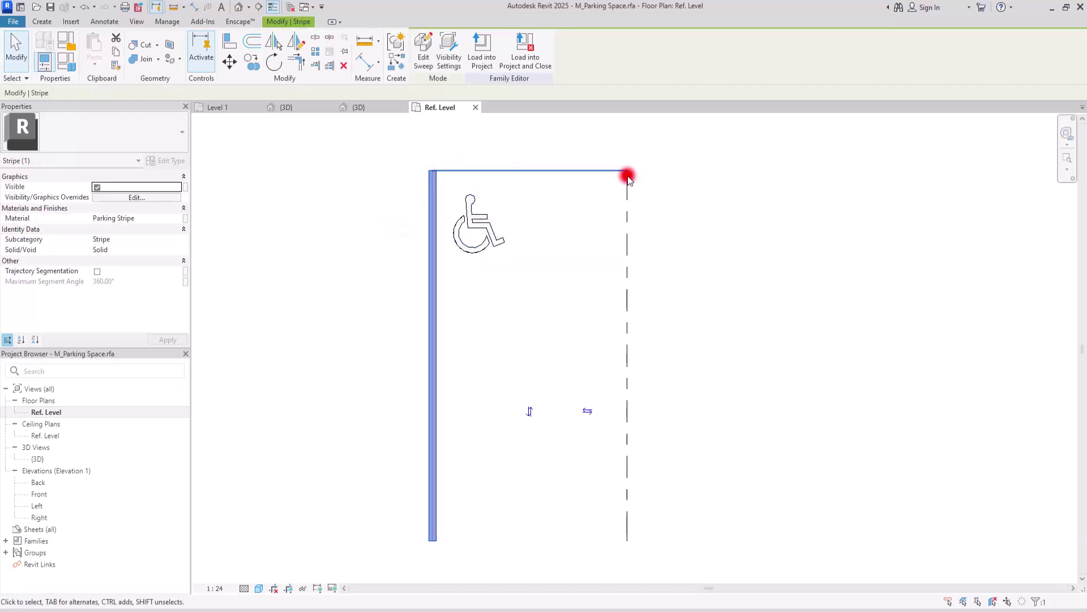
click(624, 265)
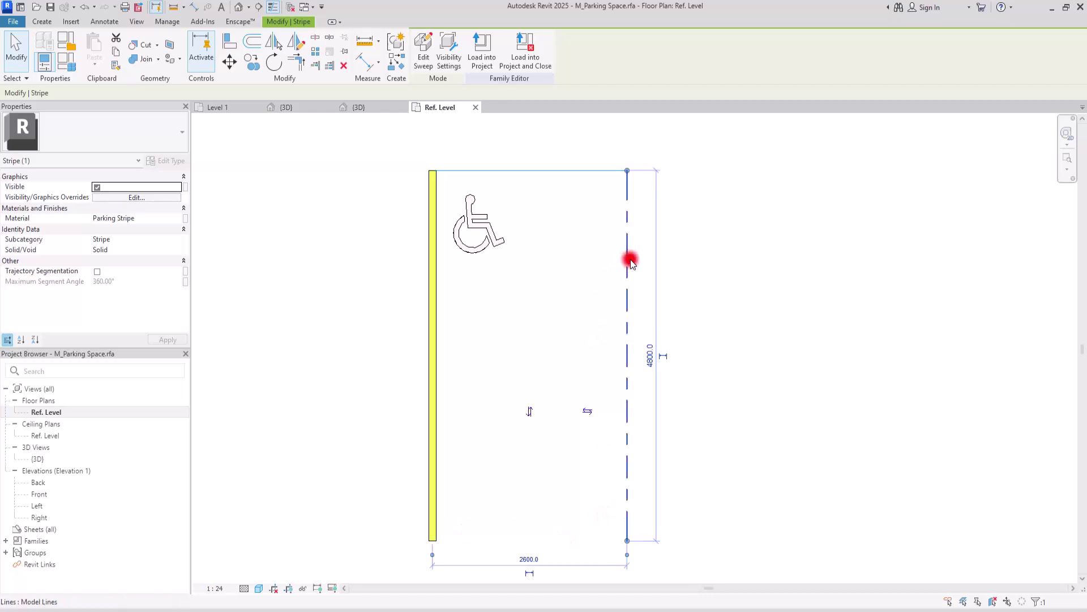
click(432, 250)
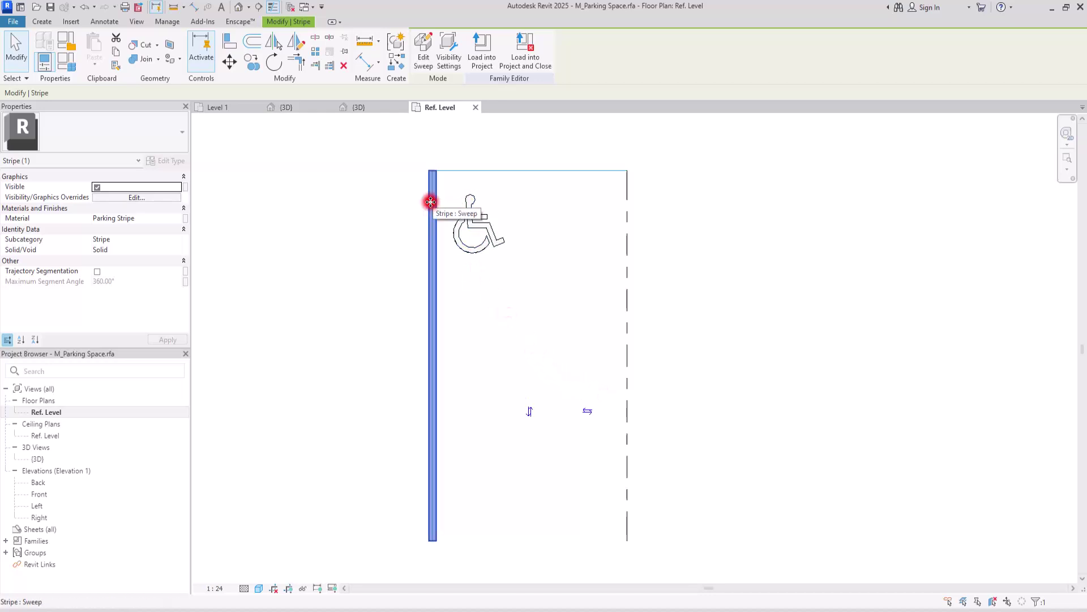
click(42, 21)
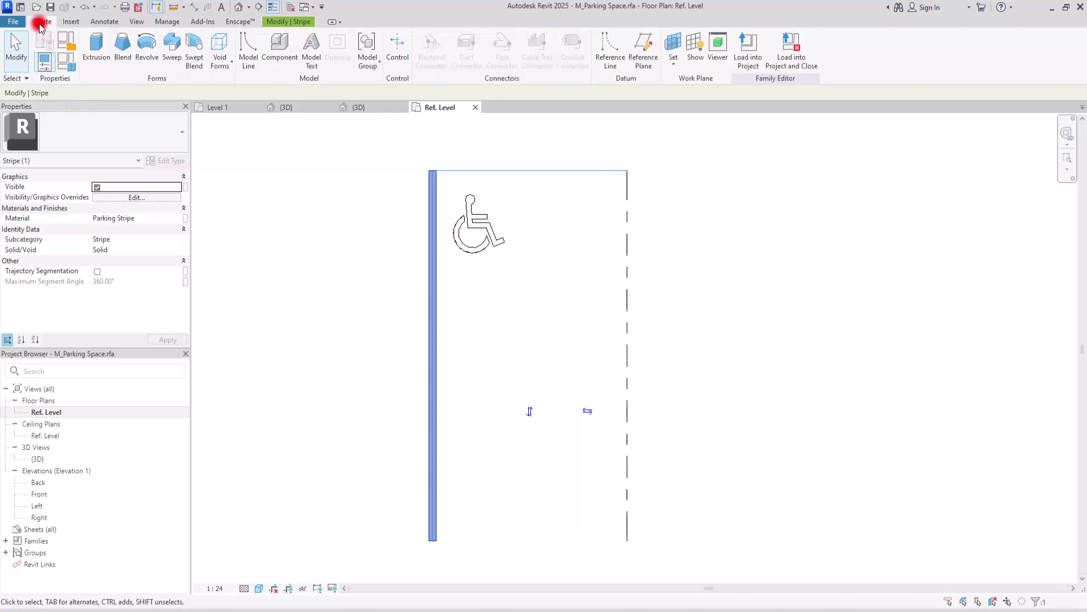
click(370, 210)
click(428, 282)
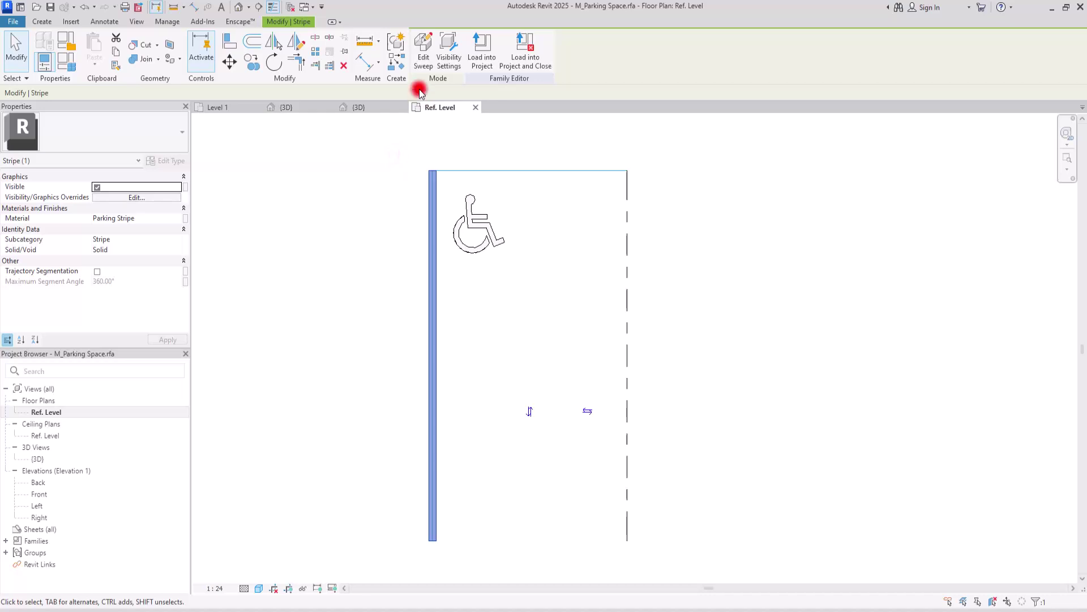
Edit the stripe sweep's path, picking the outline's top and right edges as 3D edges
click(424, 45)
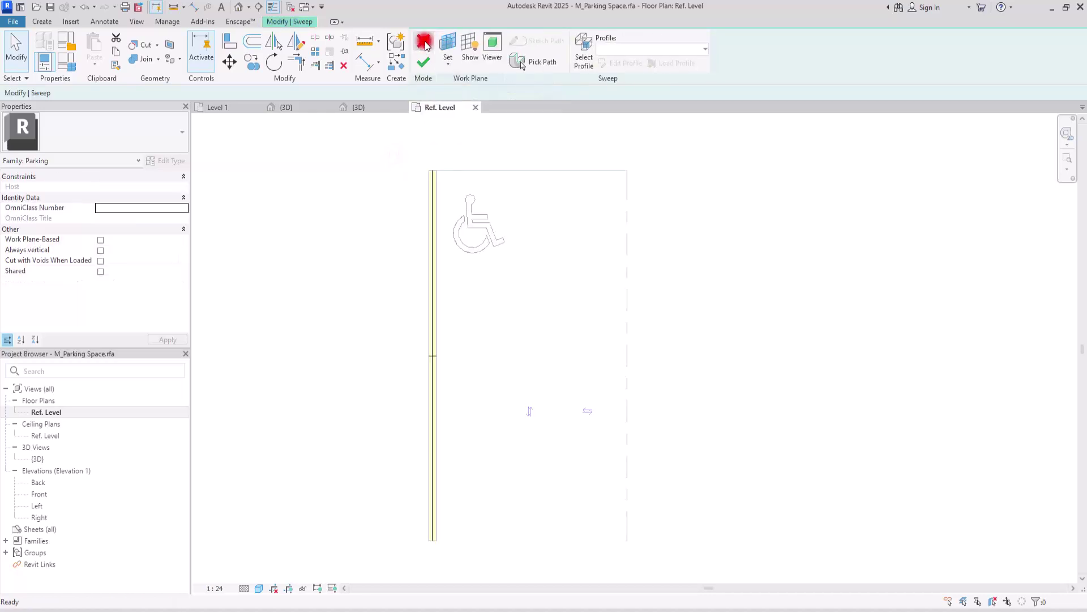
click(433, 309)
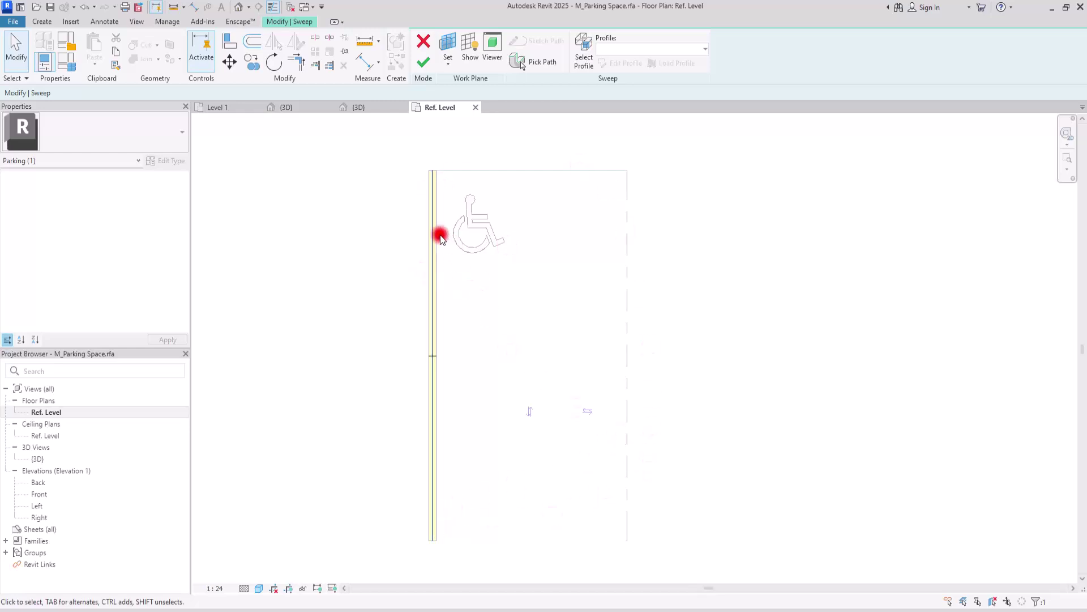
click(537, 62)
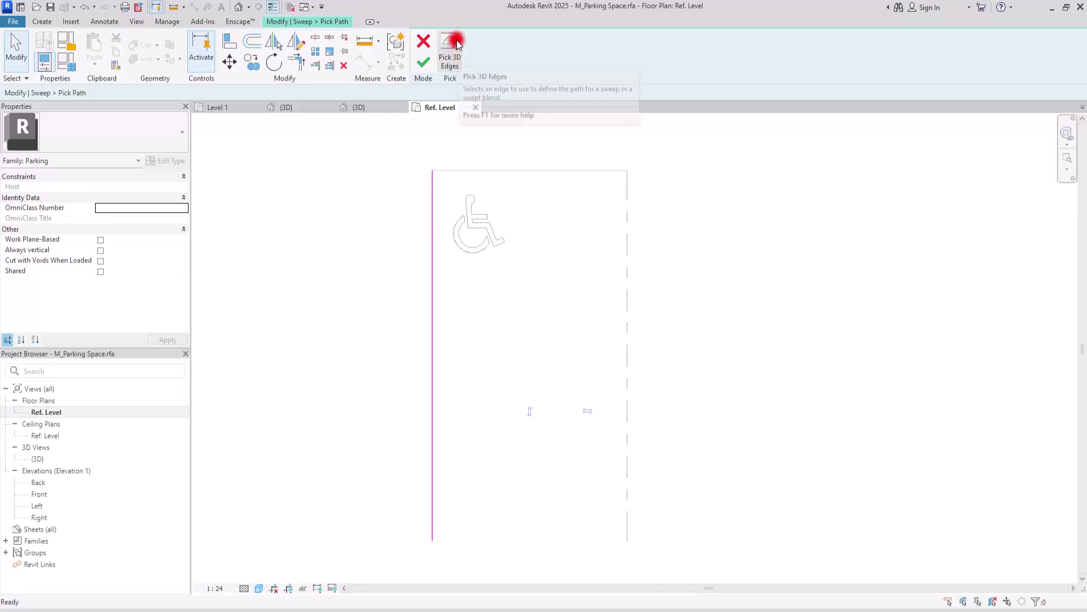
click(455, 43)
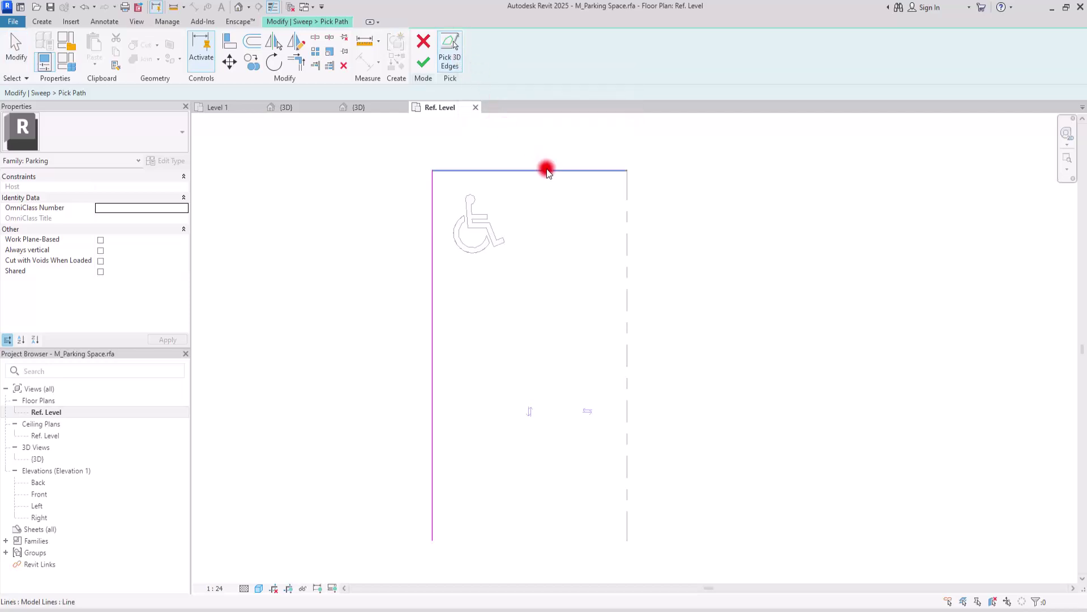
click(577, 187)
click(627, 247)
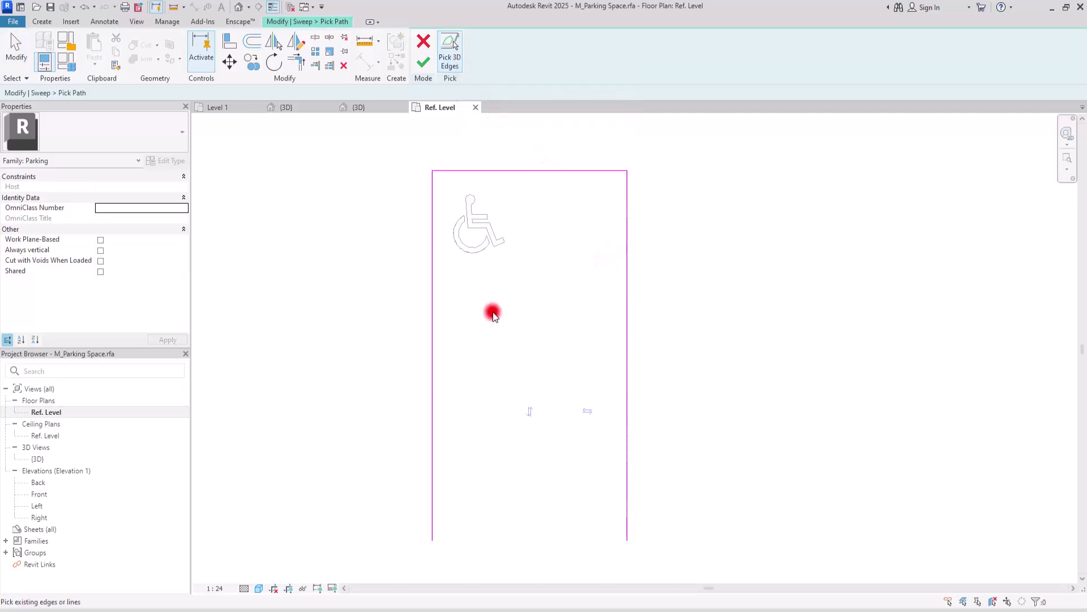
key(Escape)
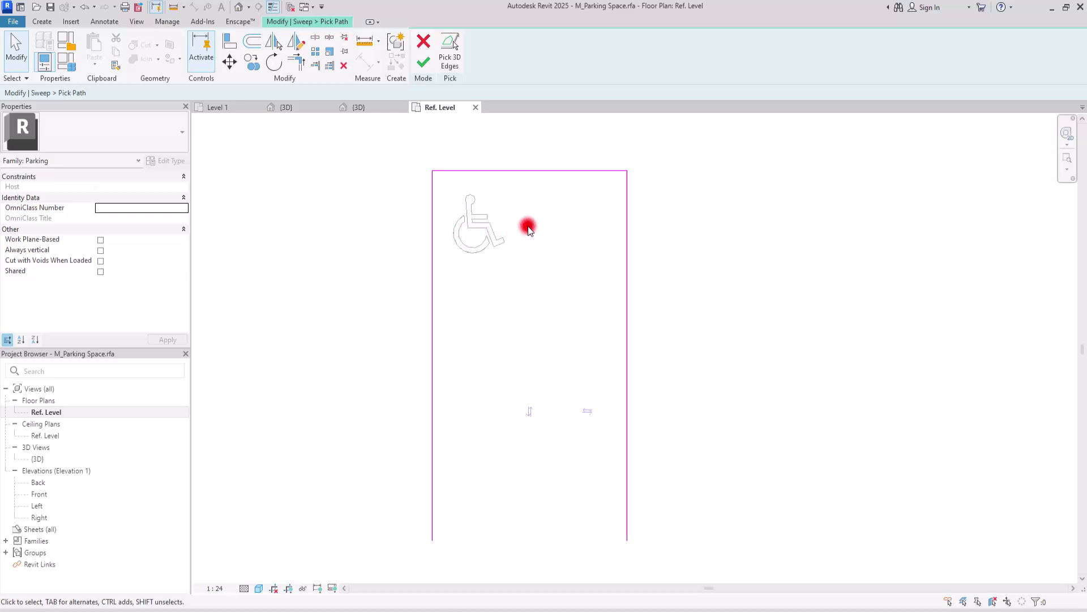
Copy the top path line to the bottom edge to close the loop, and finish the path
click(514, 170)
click(253, 63)
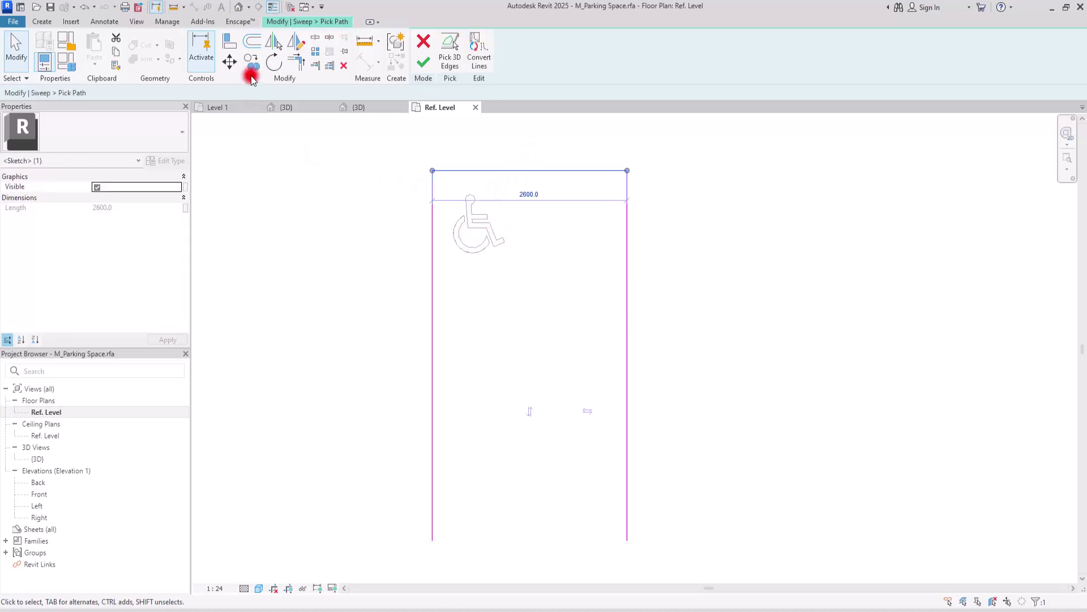
click(432, 172)
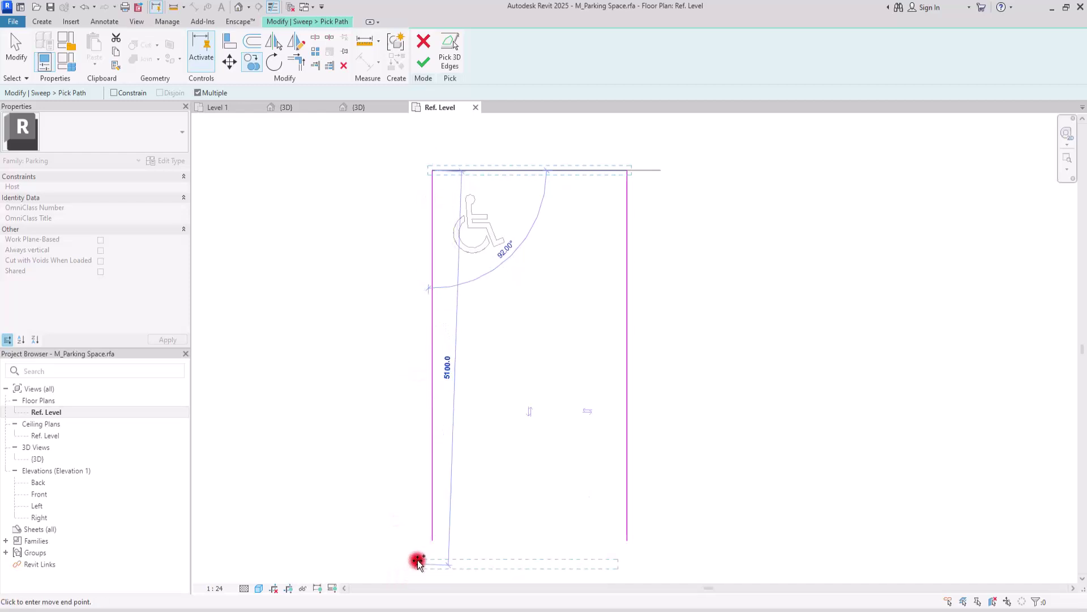
click(432, 540)
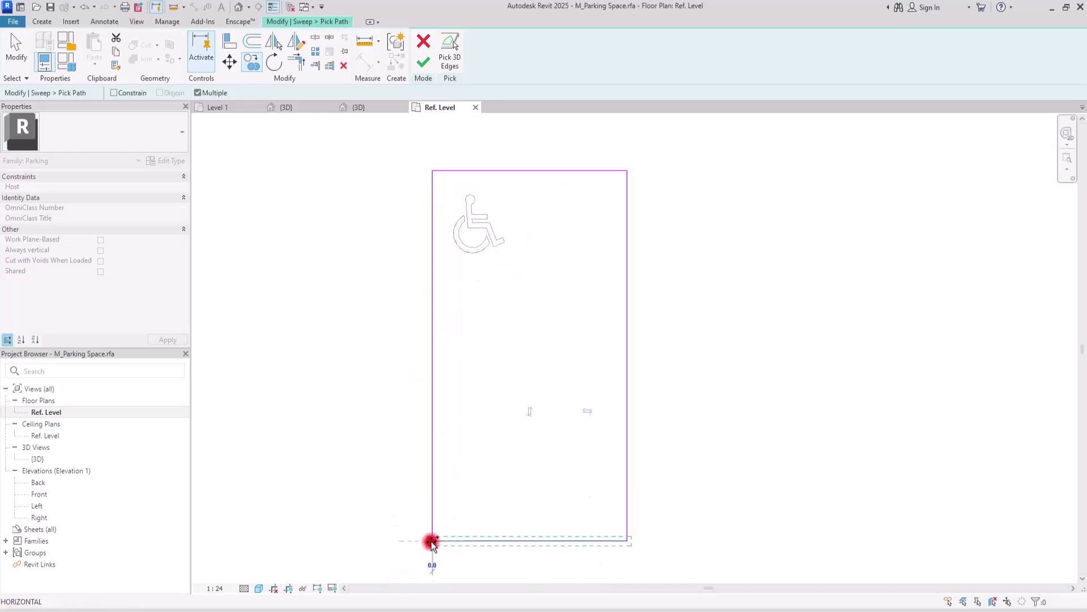
click(424, 63)
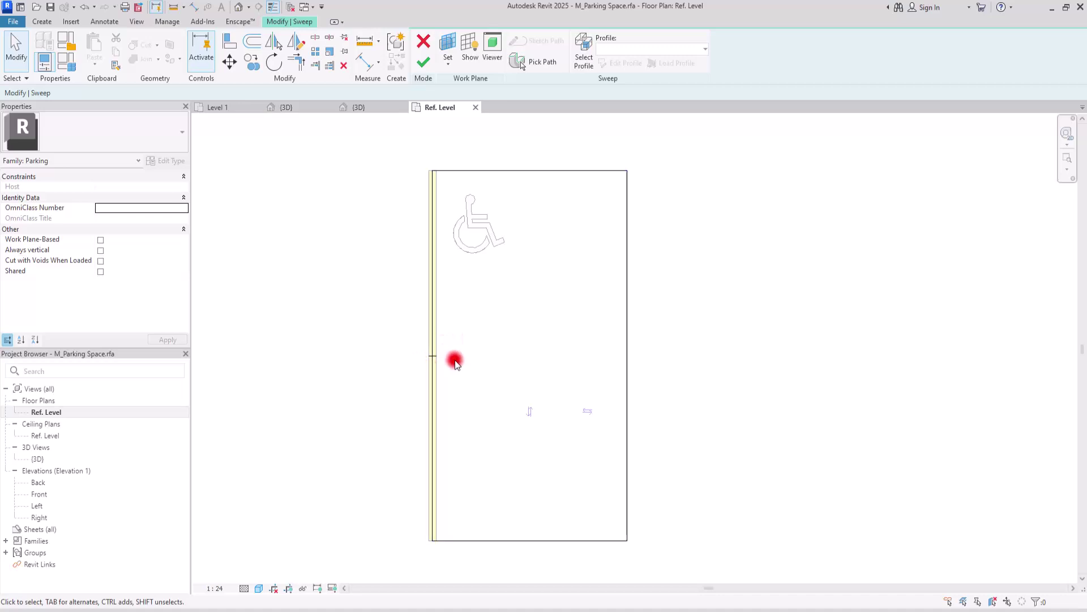
click(439, 359)
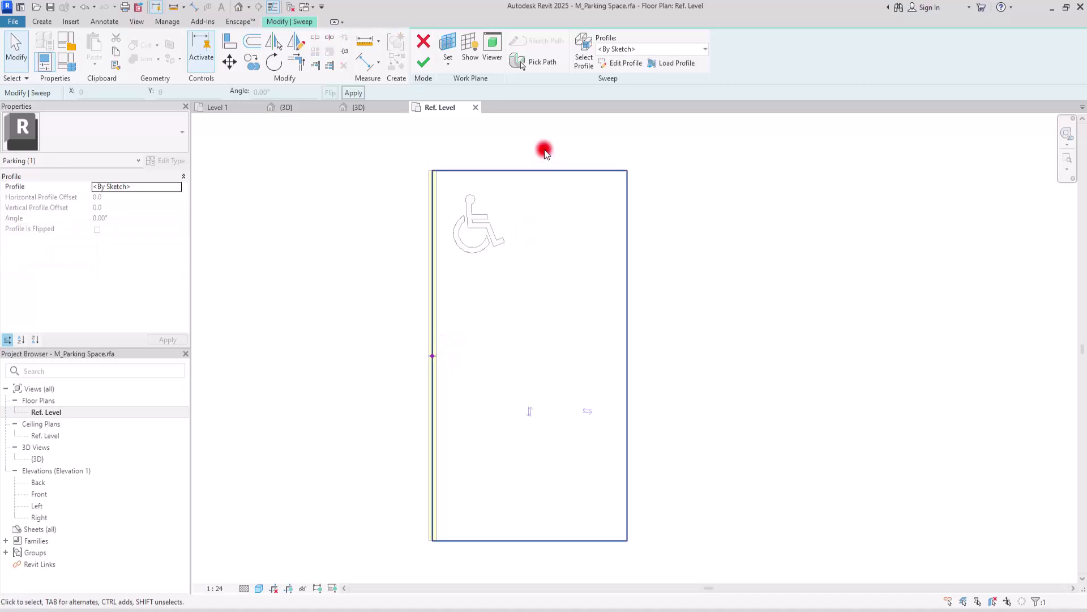
Edit the sweep profile in Elevation: Front, finish the sweep, and return to Ref. Level
click(623, 63)
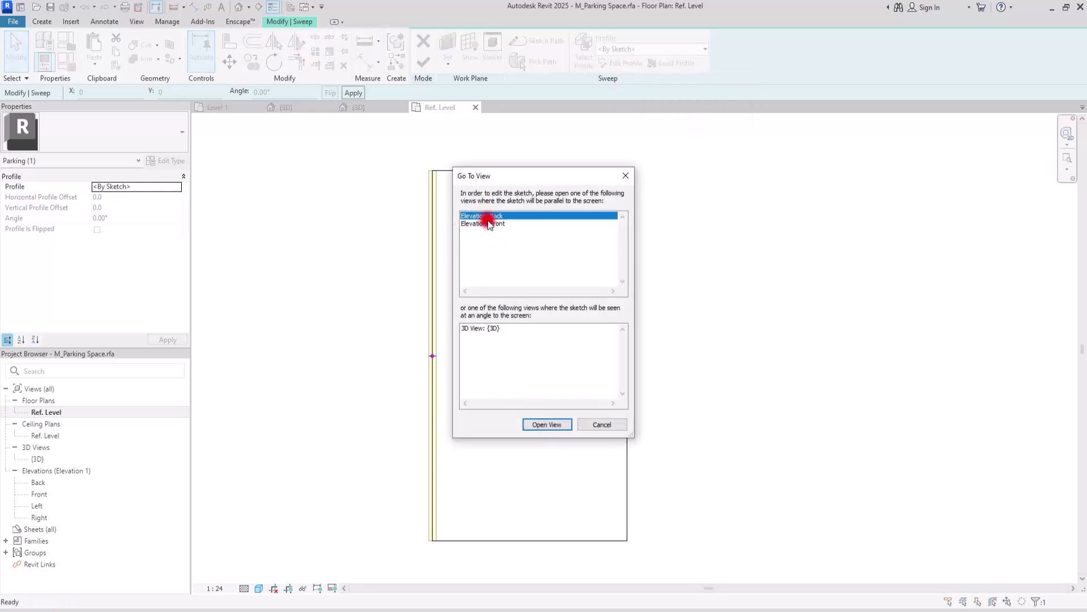
click(489, 224)
double_click(486, 225)
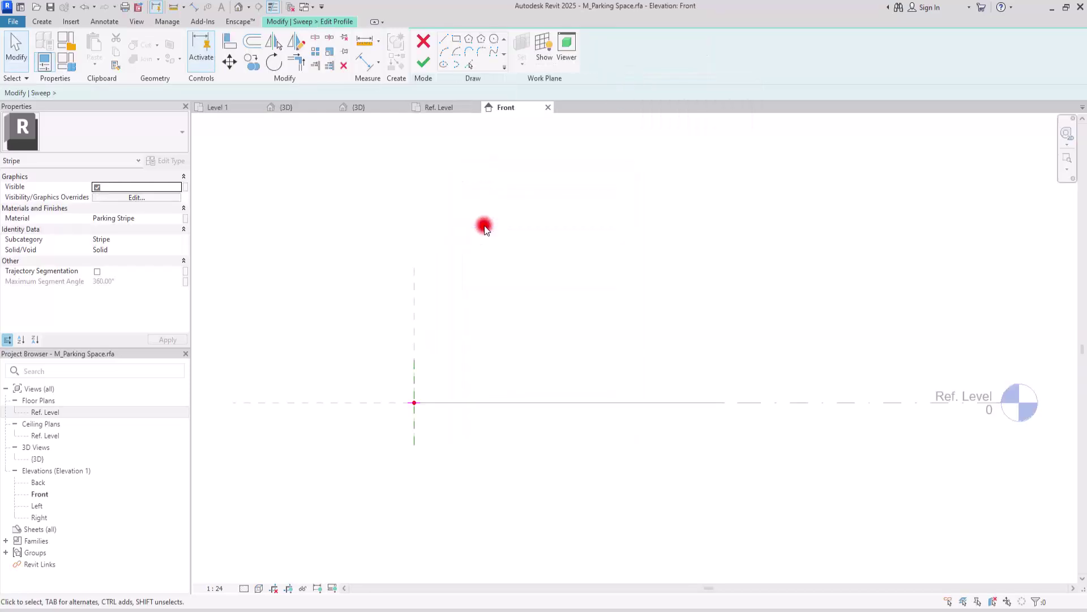
scroll(447, 359, up, 4)
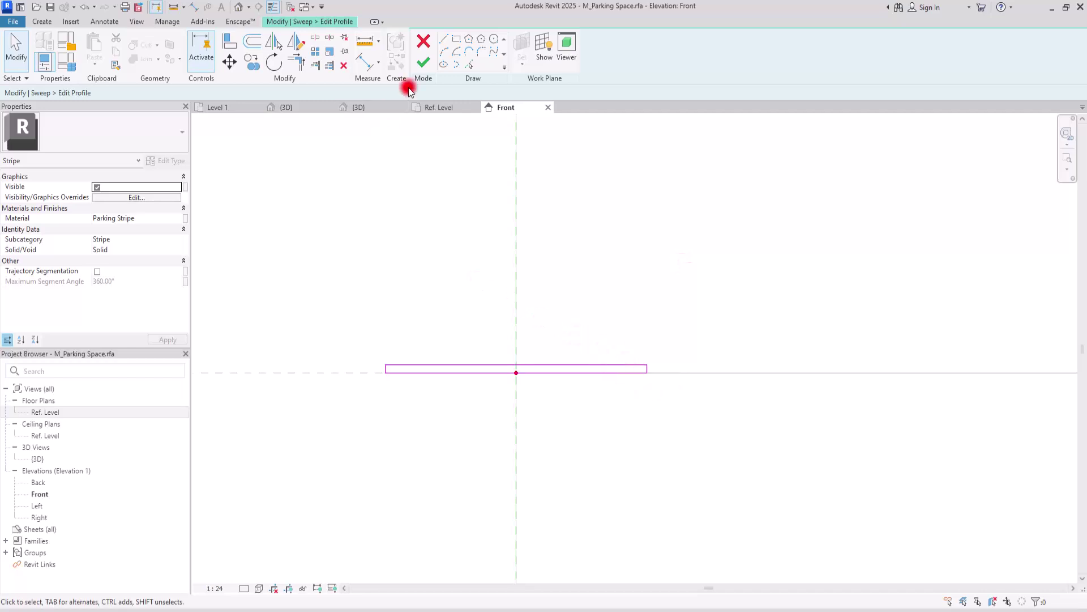
click(423, 62)
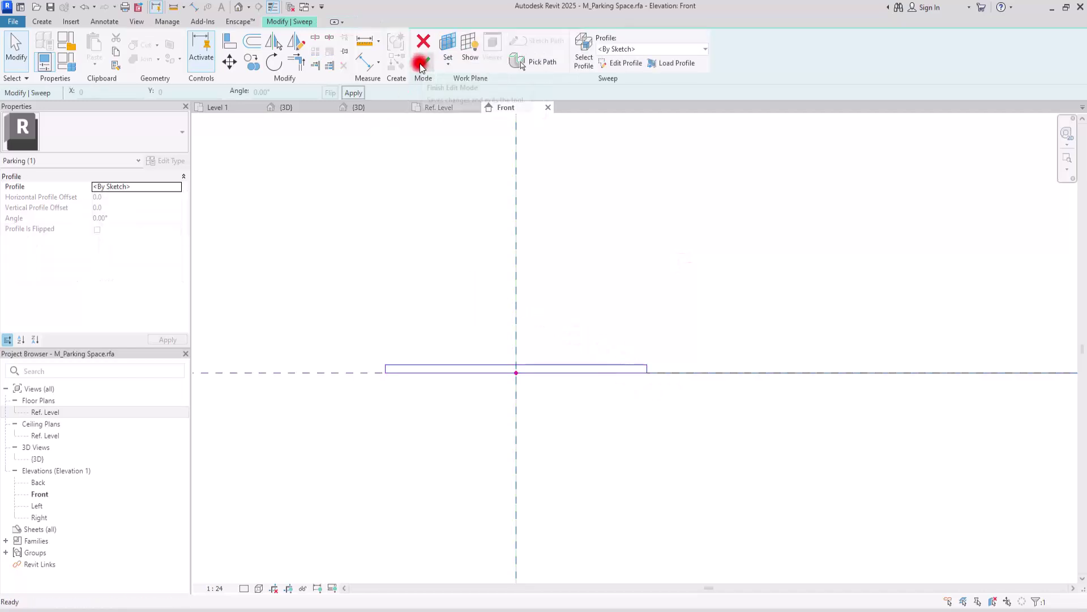
click(421, 64)
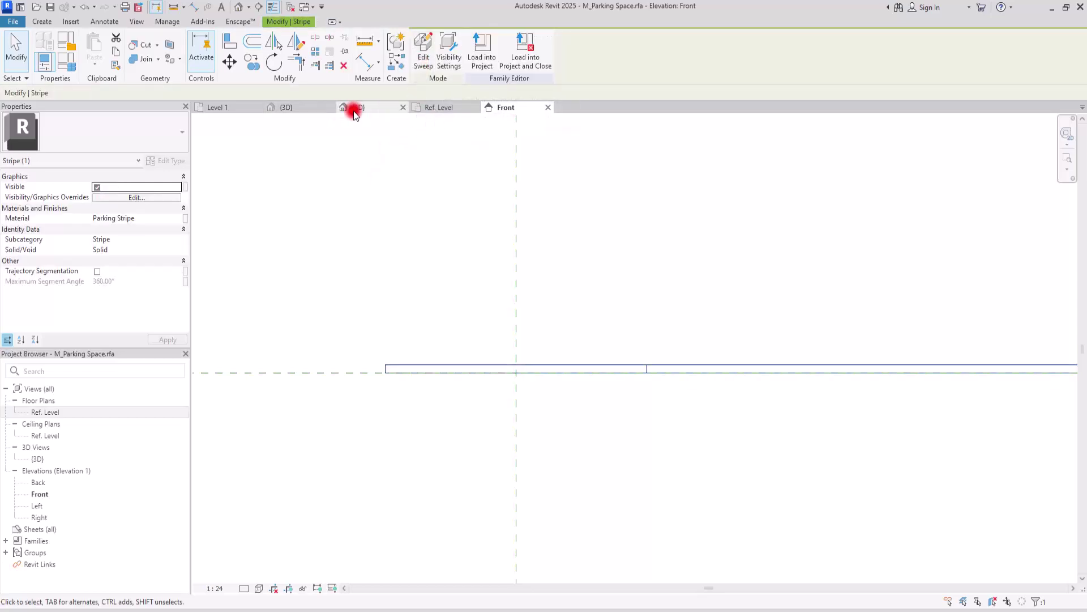
click(436, 107)
click(541, 324)
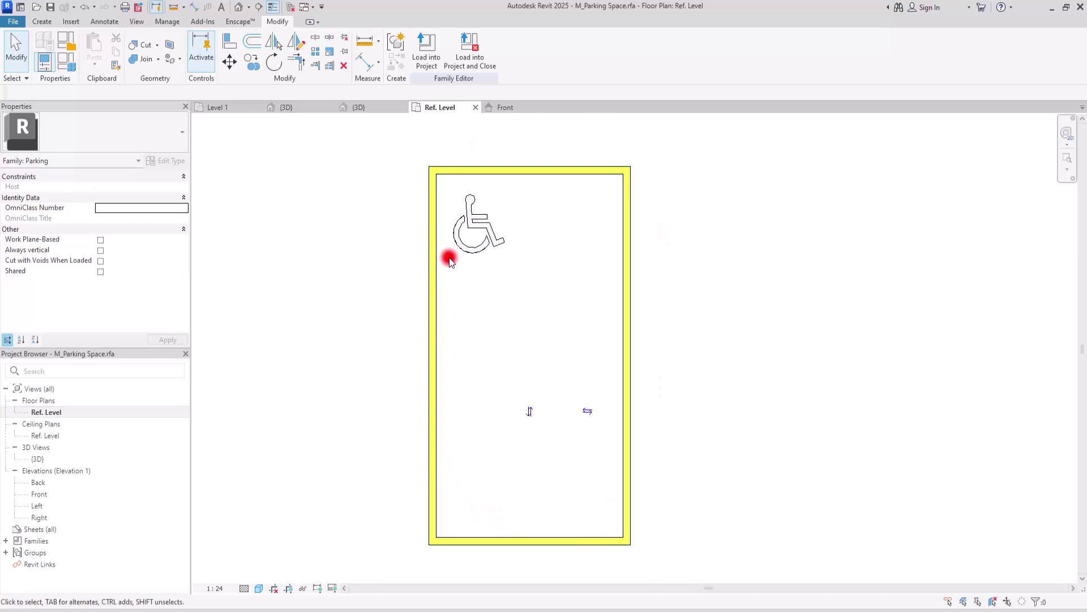
Open the Material Browser from the yellow stripe's Material property
click(468, 177)
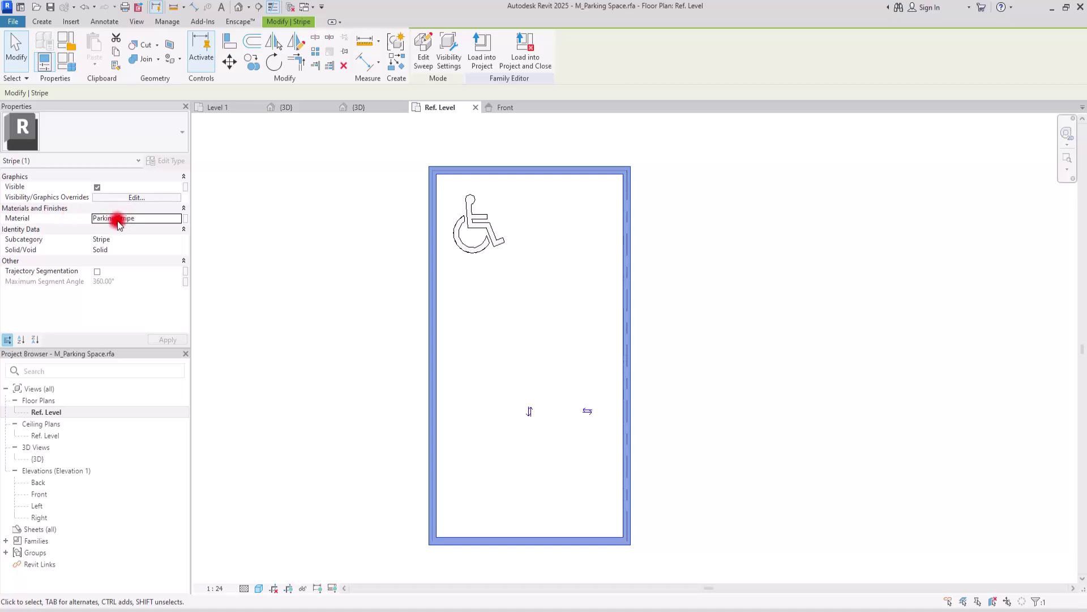
click(179, 220)
click(179, 220)
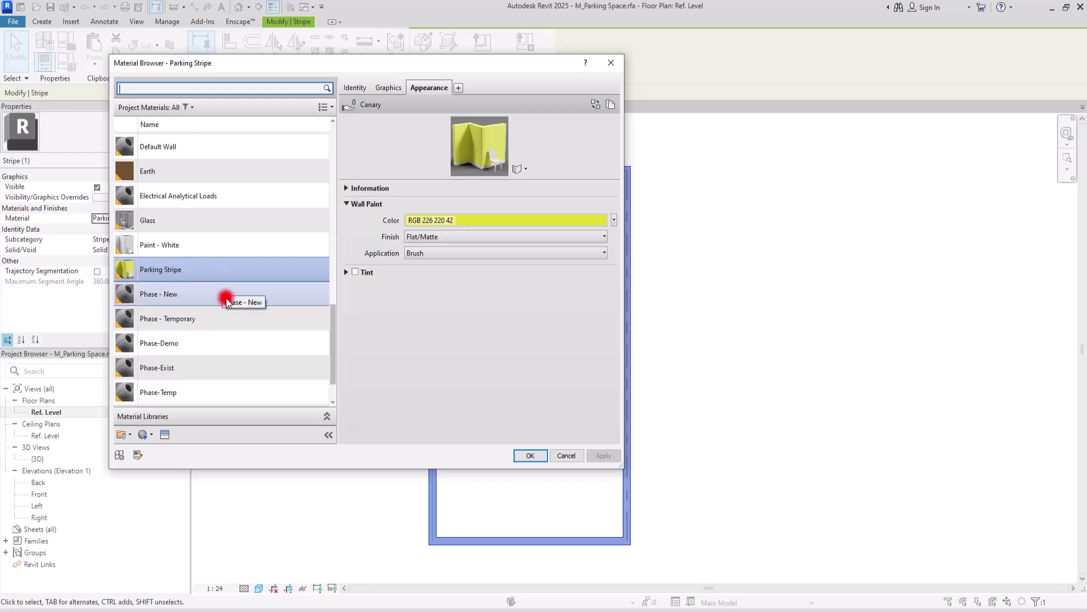
Create a new blank material and rename it stripe
scroll(272, 376, down, 2)
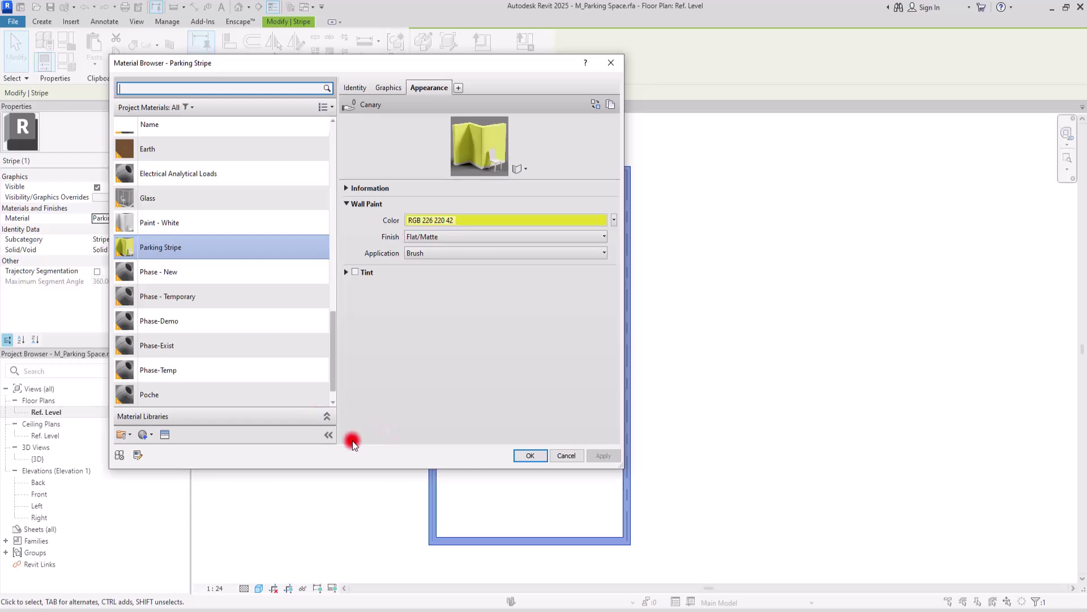
click(145, 434)
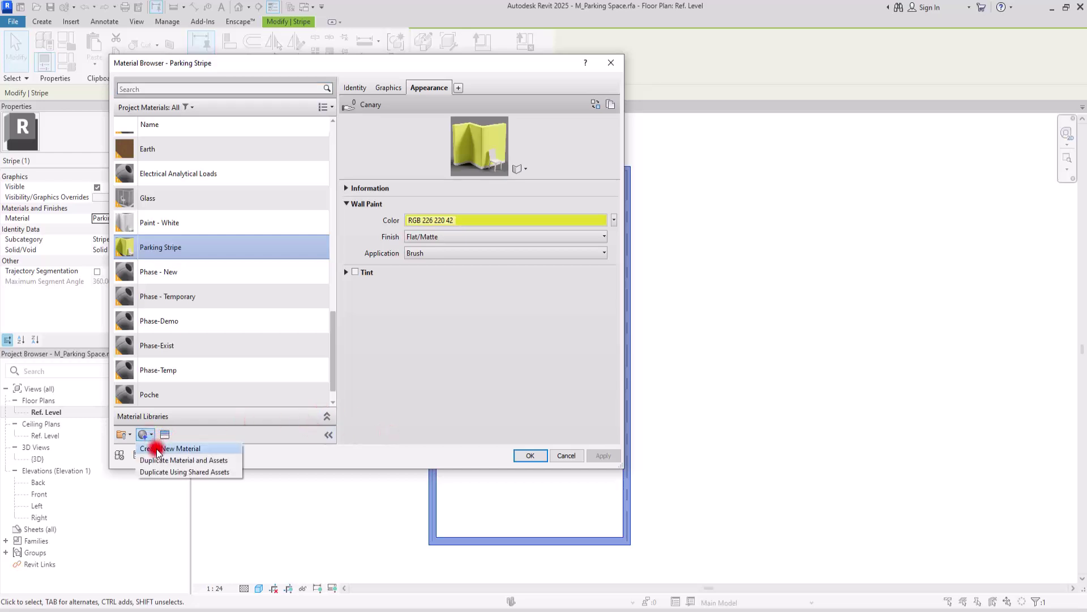
click(158, 451)
right_click(196, 270)
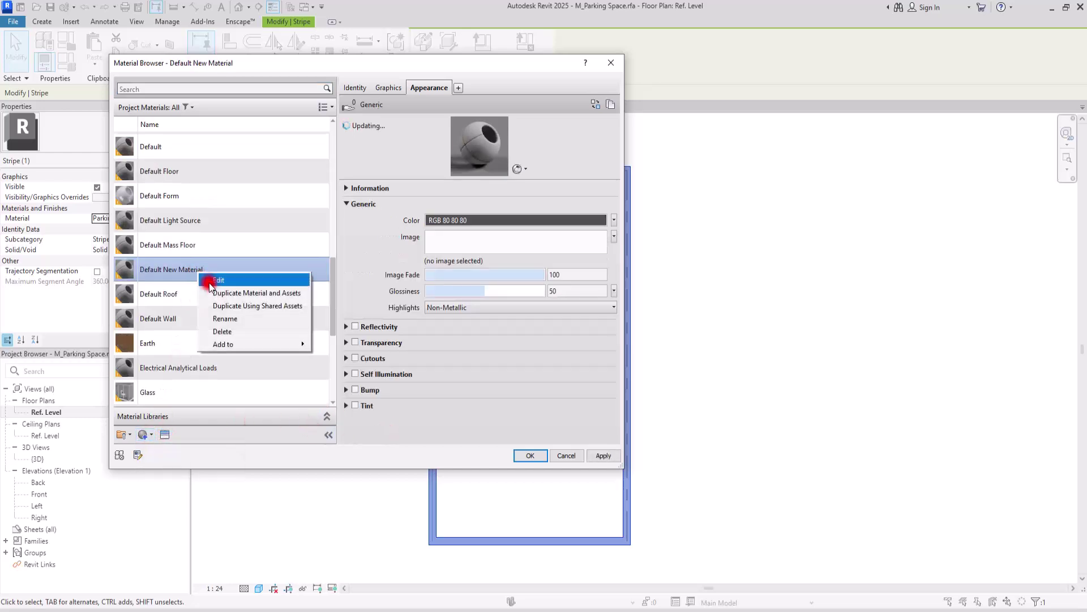
click(226, 318)
text(stripe)
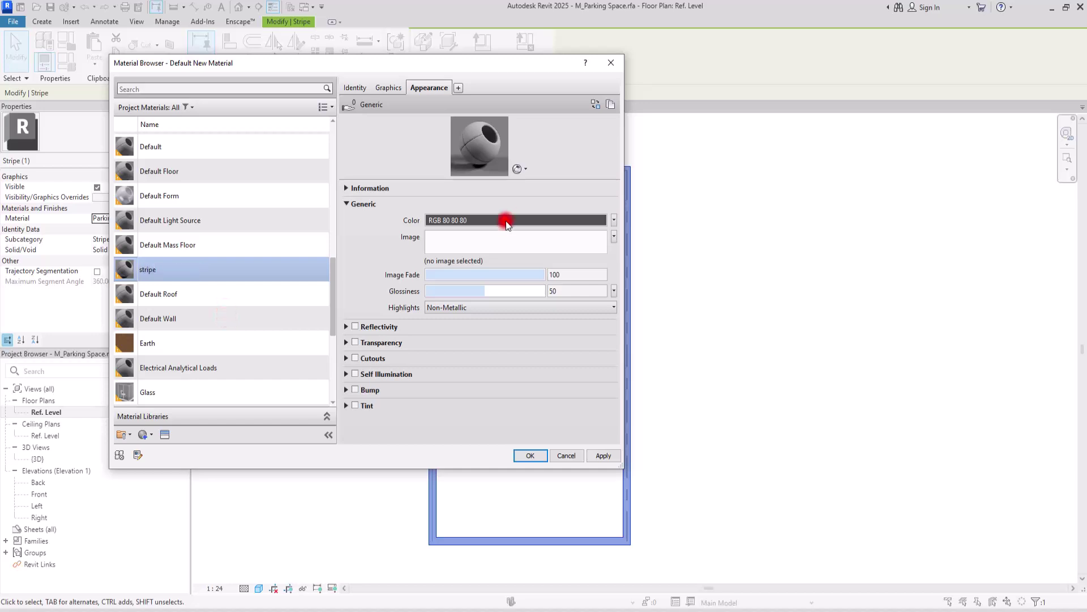
Set the stripe appearance colour to blue RGB 0 128 255, enable Use Render Appearance, and apply
click(506, 220)
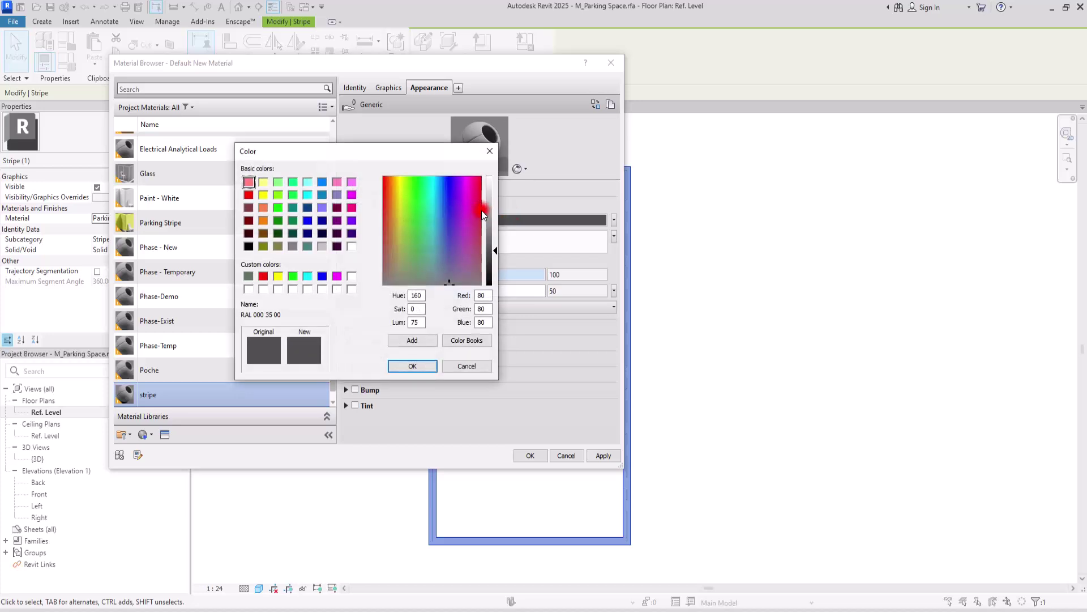
click(321, 182)
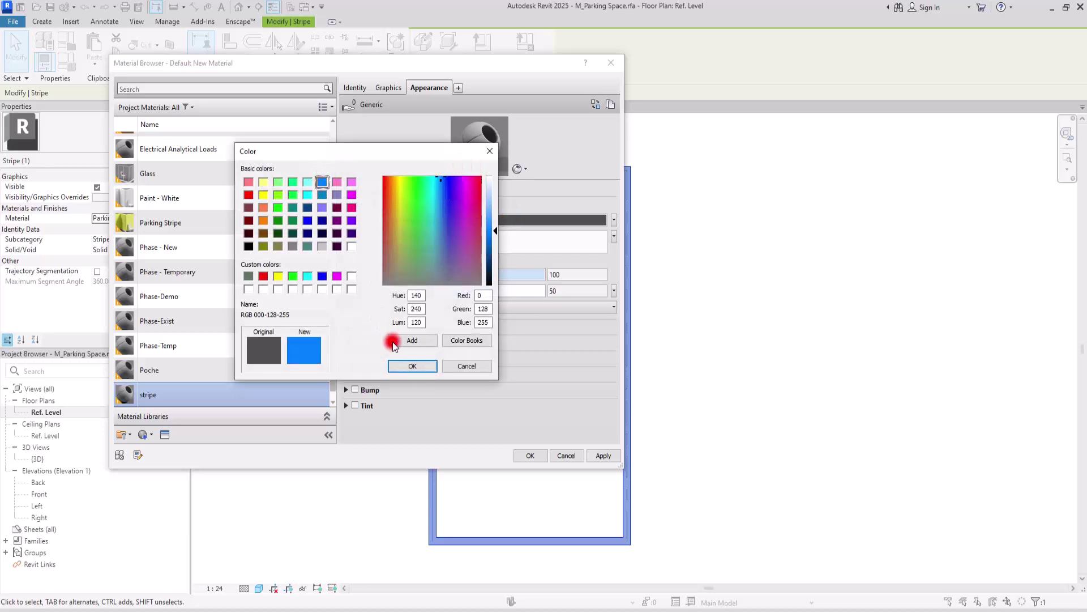
click(403, 367)
click(397, 89)
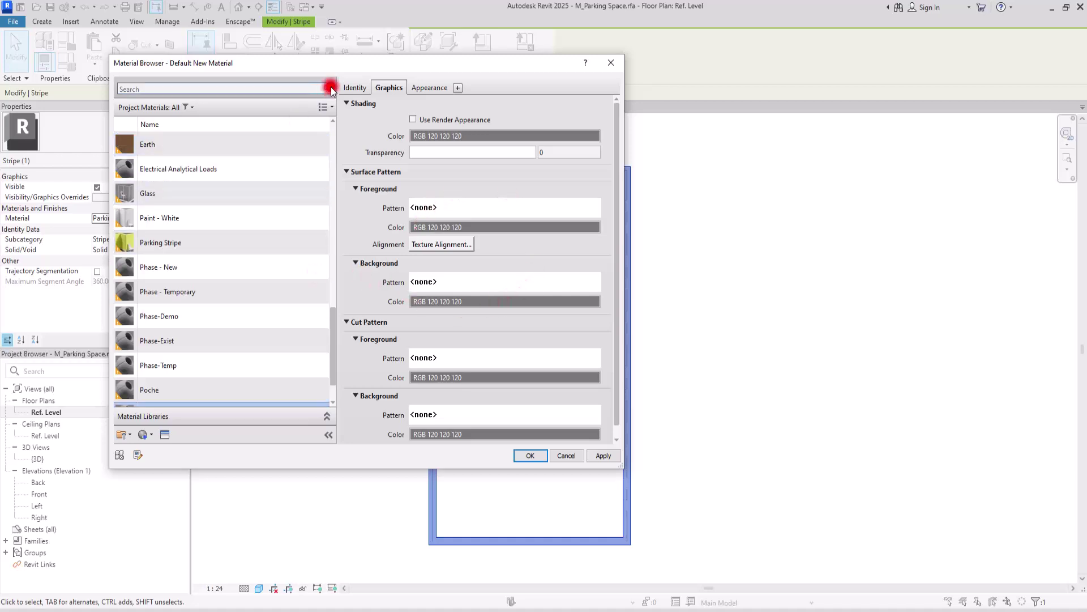
click(356, 89)
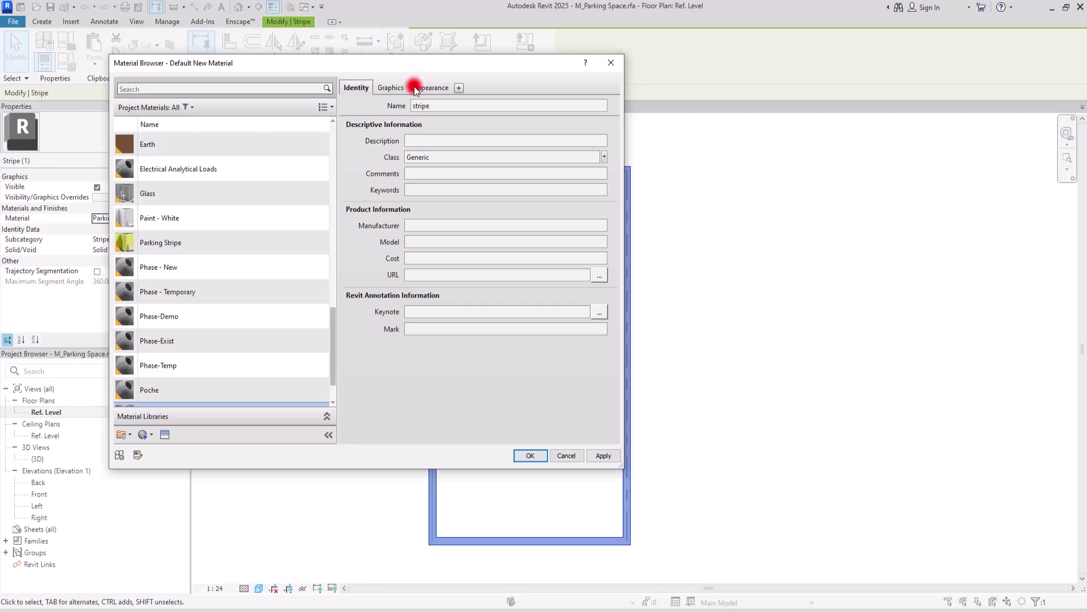
click(393, 88)
click(445, 120)
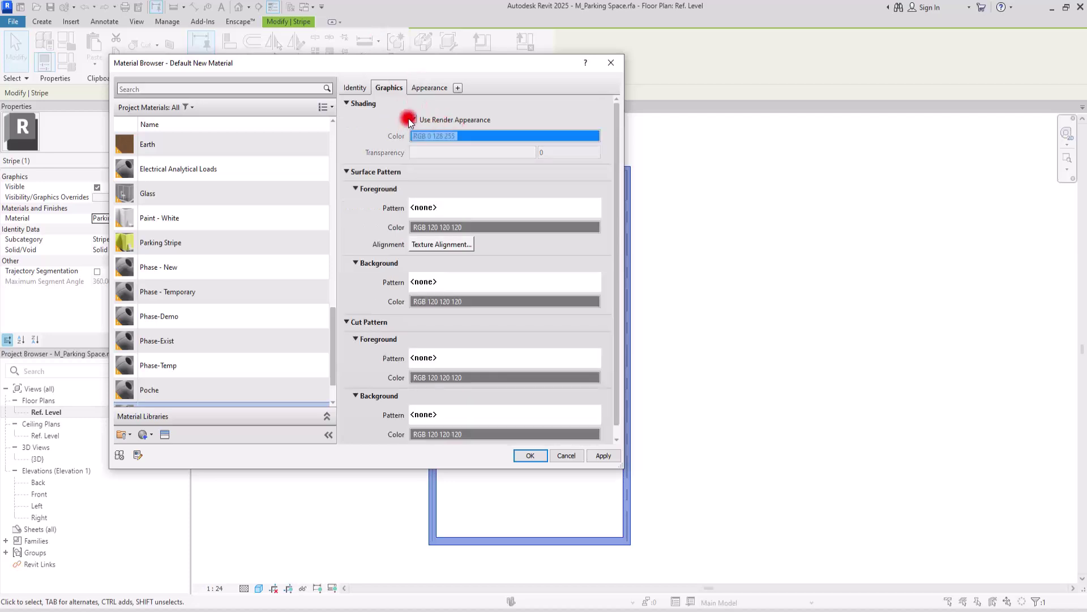
click(529, 455)
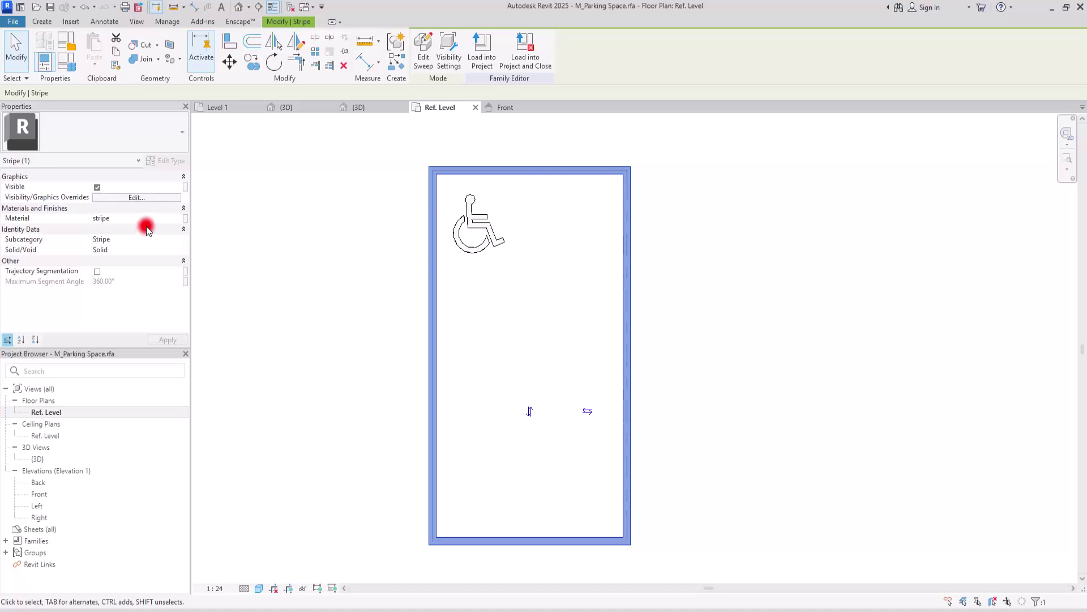
Save the parking space family as M_Parking Space2
click(341, 207)
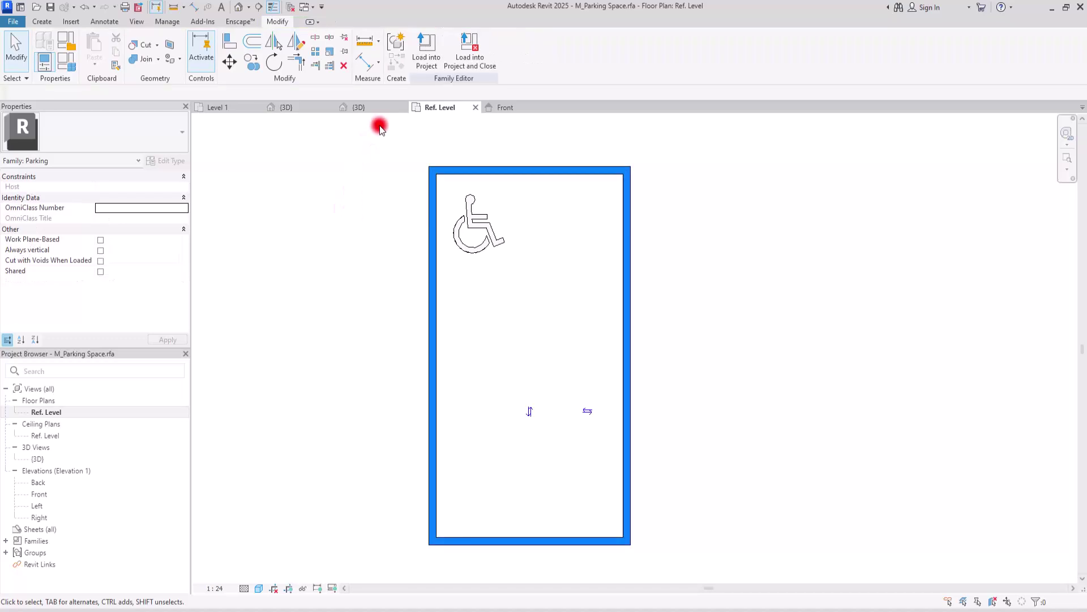
click(10, 23)
click(62, 158)
click(139, 153)
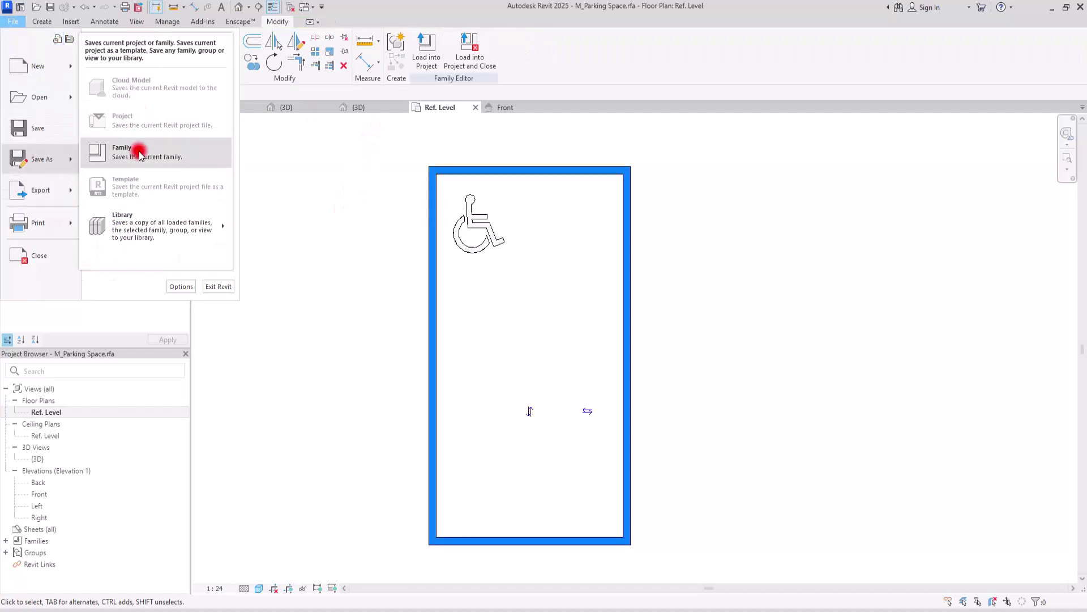
key(End)
text(2)
click(843, 365)
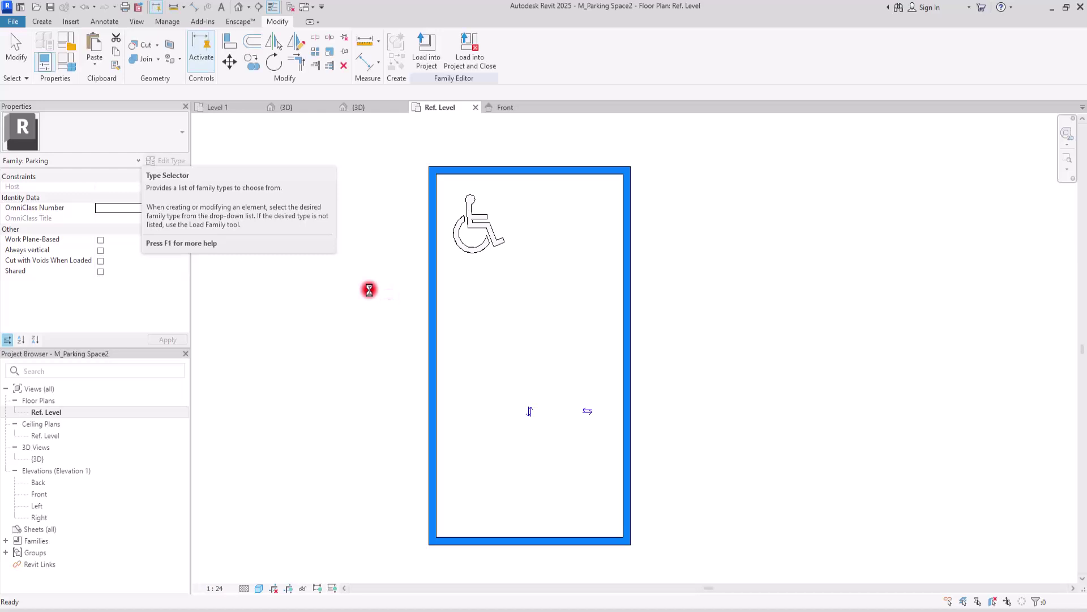
Load the family into the 109 Parking project and place one blue-striped space
click(426, 48)
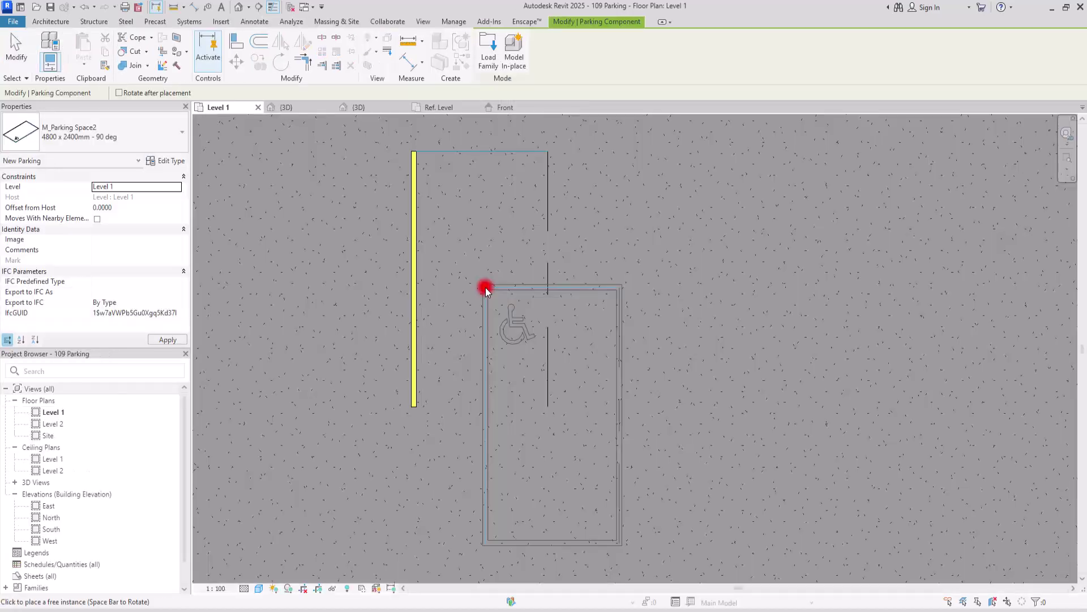
click(653, 164)
key(Escape)
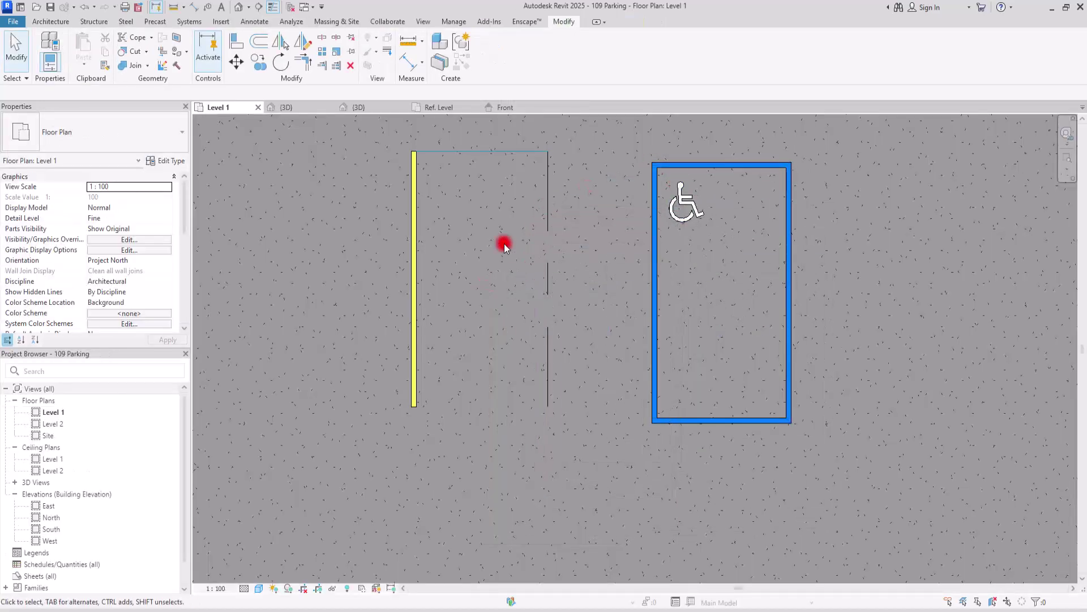
Delete the yellow-striped space and flip the blue ADA space about its top edge
scroll(504, 244, down, 1)
click(493, 206)
key(Delete)
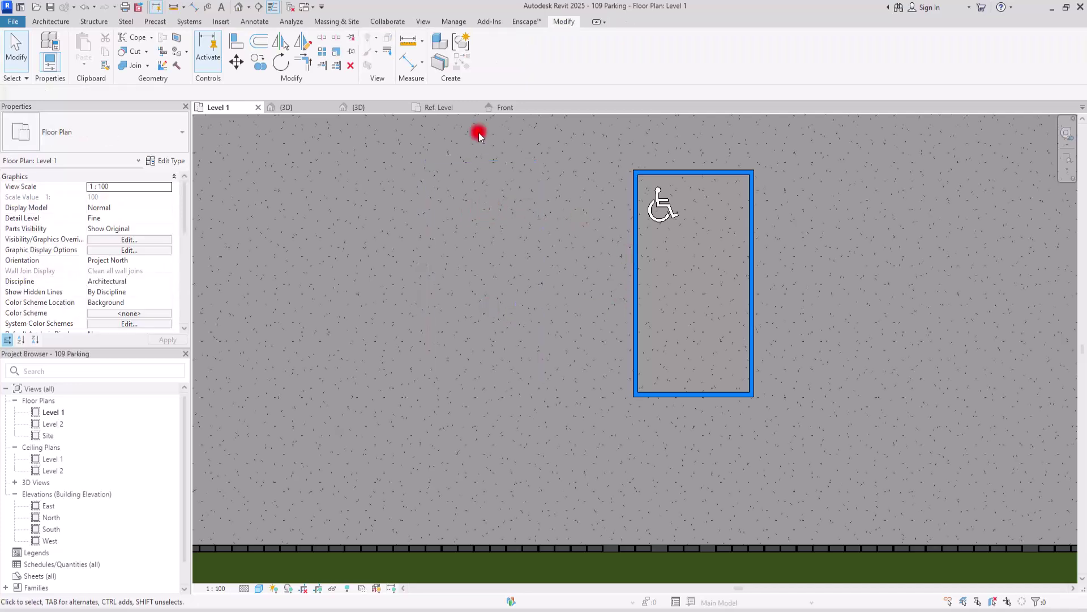
click(635, 239)
click(698, 318)
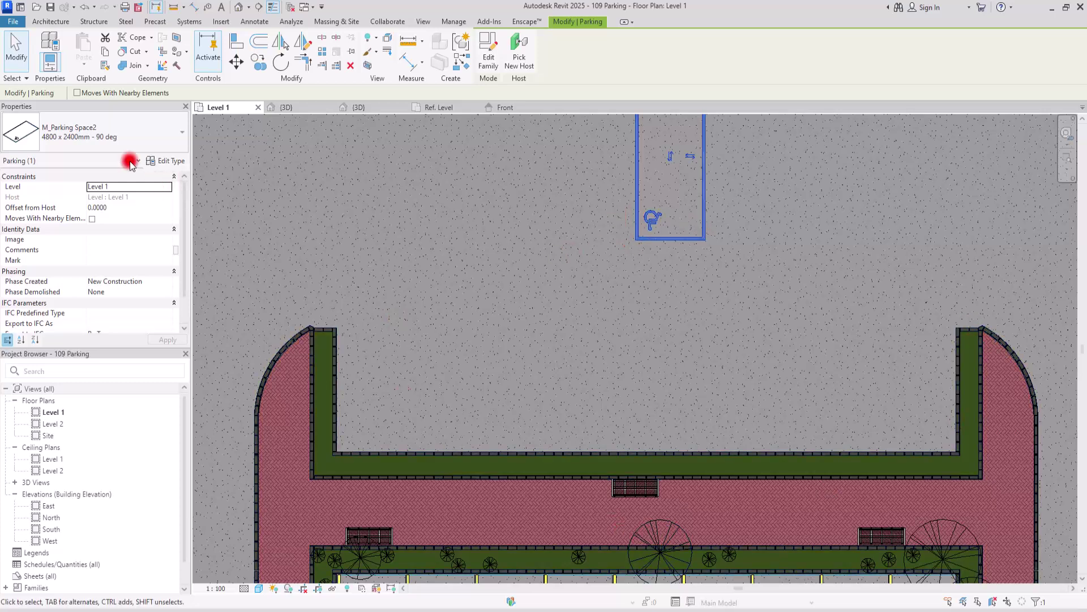
Change the ADA parking space type's pw width to 3
click(175, 164)
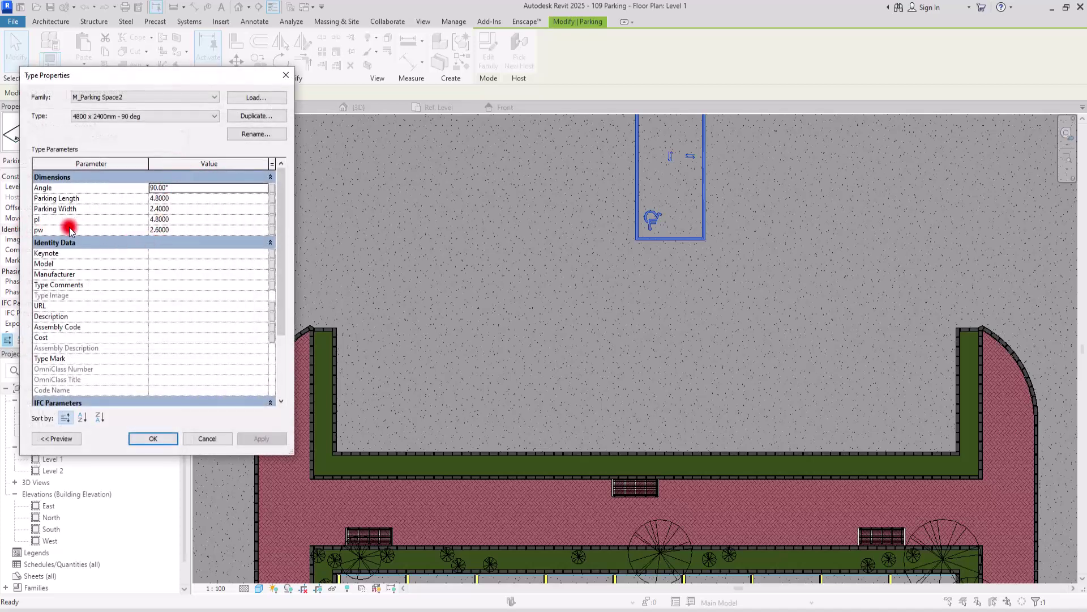
click(196, 230)
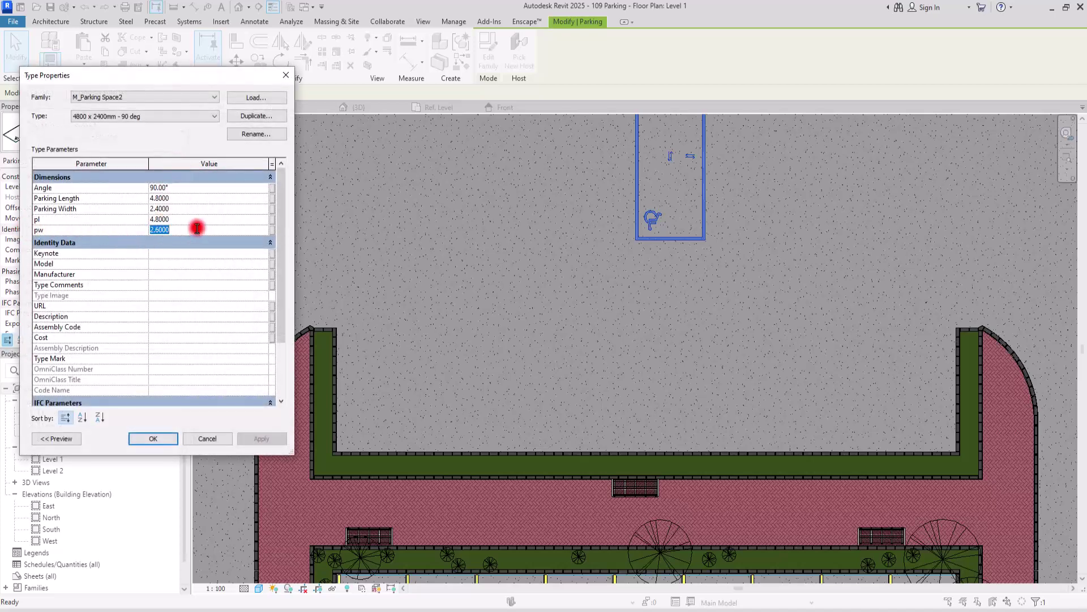
click(73, 258)
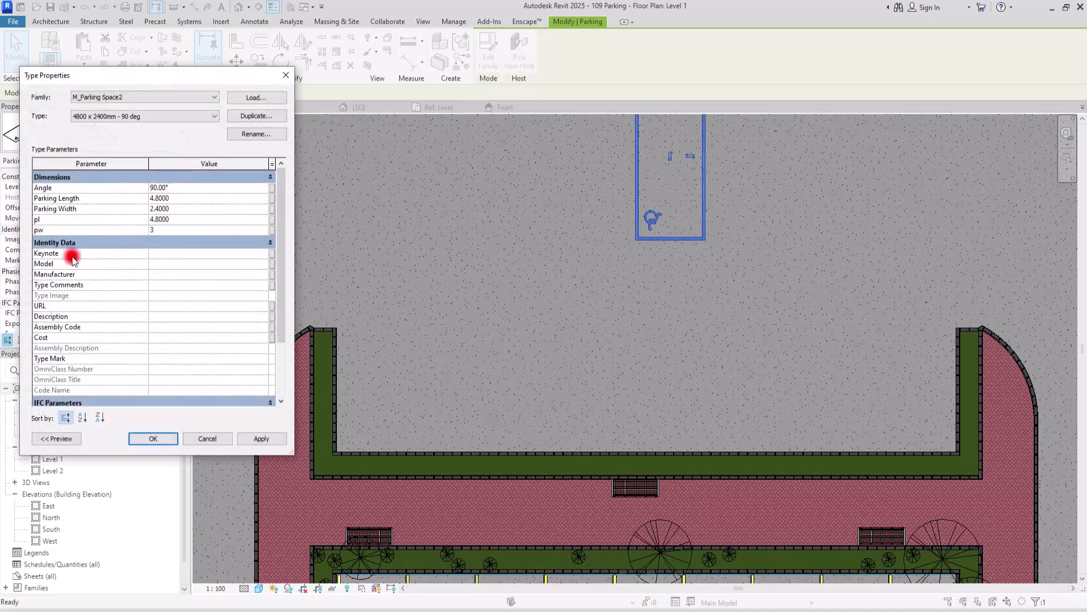
click(261, 438)
click(153, 438)
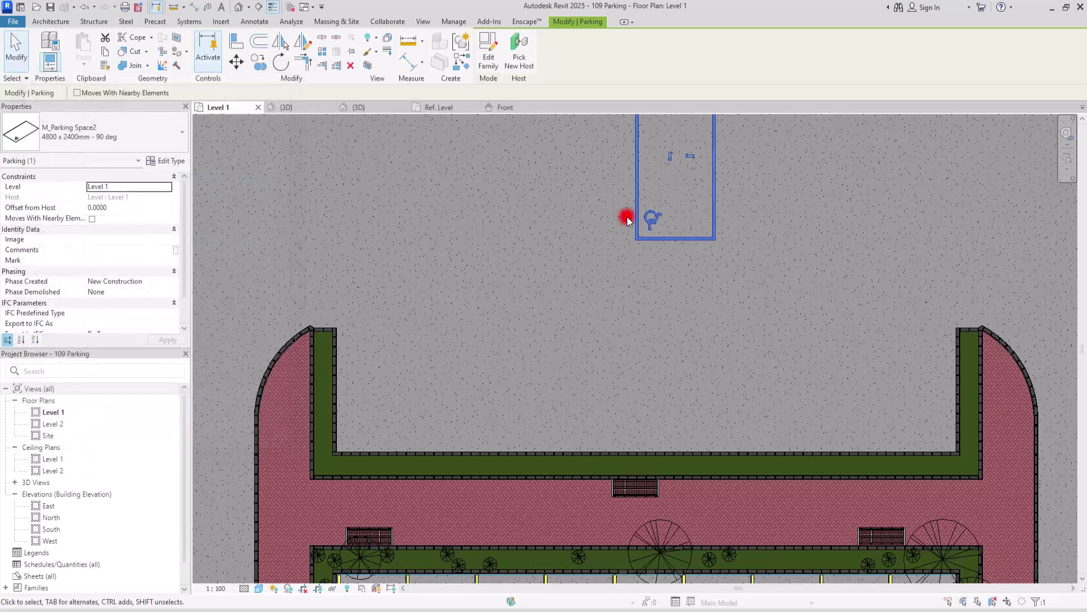
Move the space from its corner onto the wall corner at the lot's left end
scroll(646, 238, up, 3)
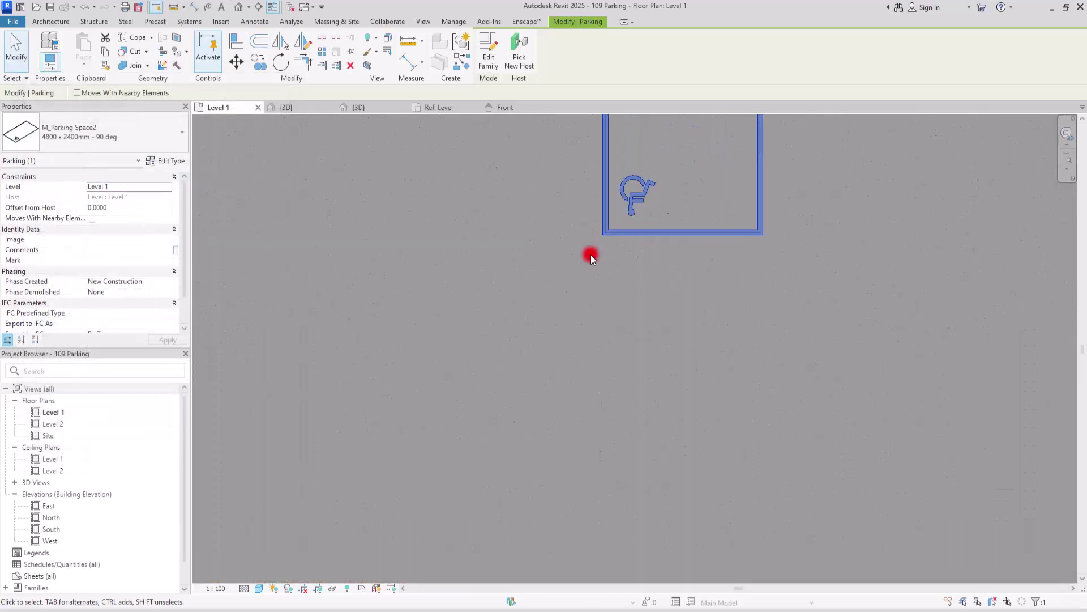
middle_drag(520, 231, 561, 188)
scroll(561, 188, down, 2)
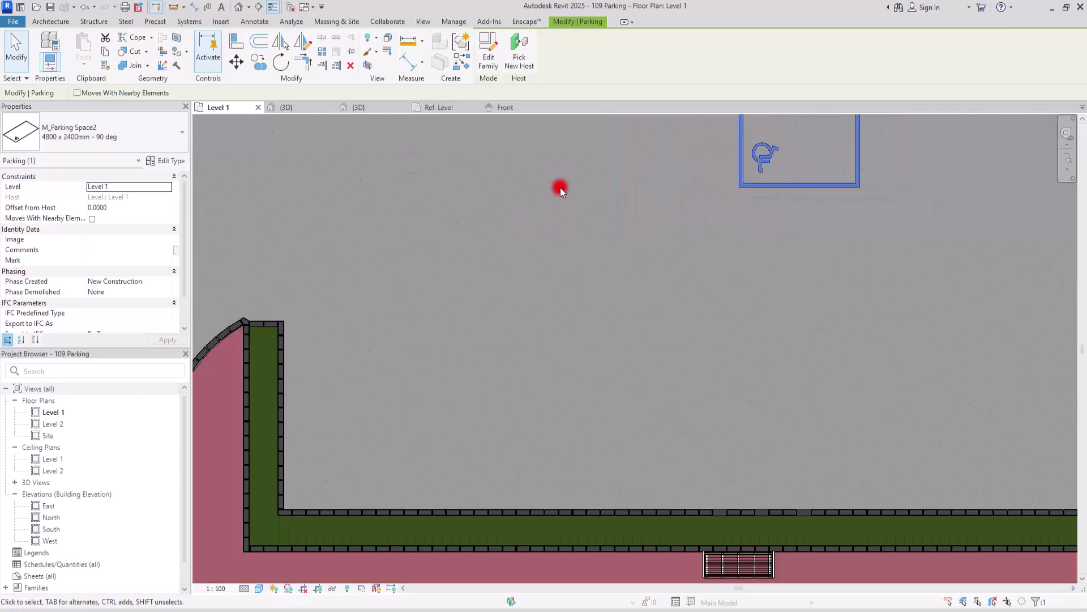
click(237, 61)
click(744, 199)
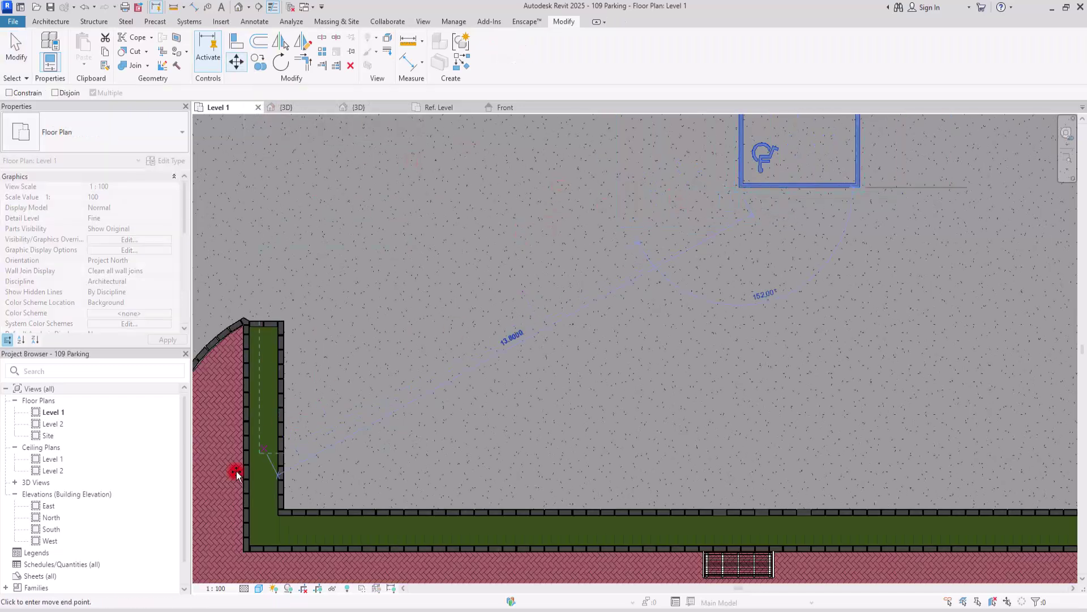
scroll(238, 476, up, 3)
click(292, 494)
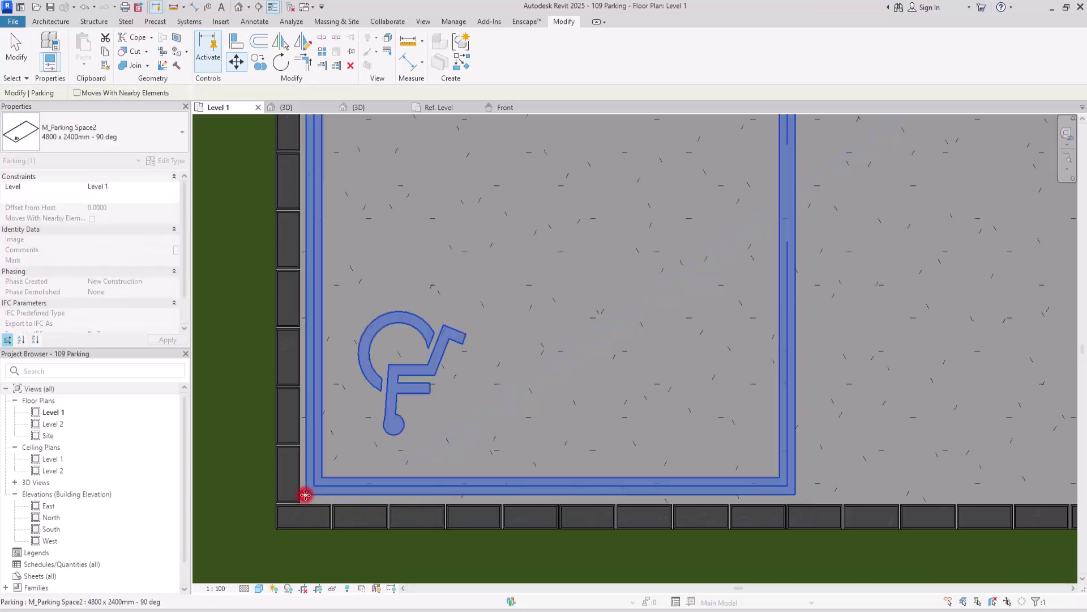
scroll(301, 496, down, 3)
scroll(612, 396, up, 1)
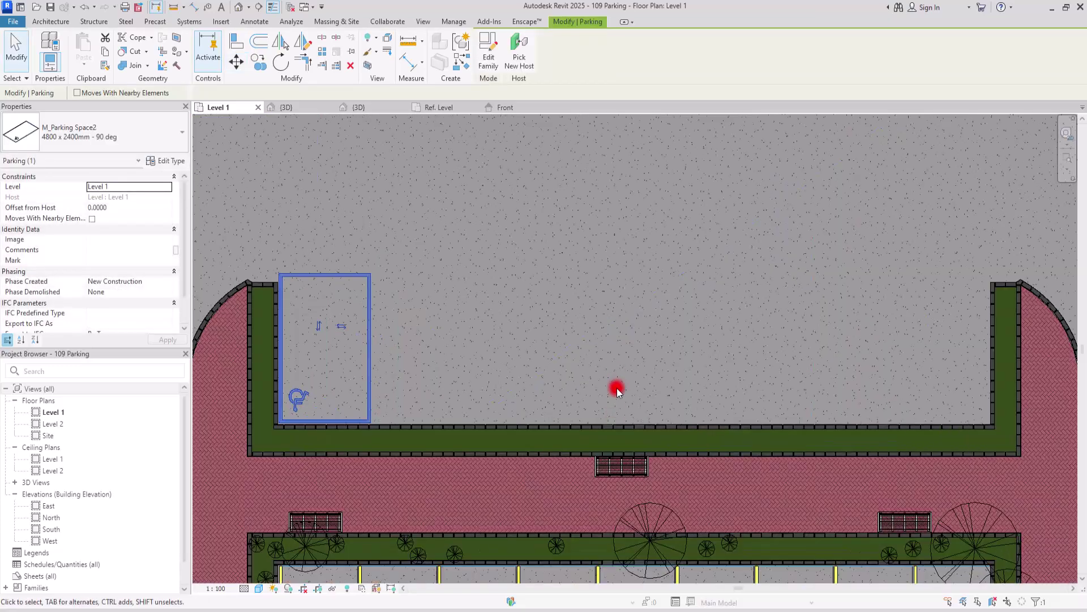
middle_drag(619, 383, 568, 371)
Array the parking space with Move To: Last, from its corner to the far wall corner
click(321, 51)
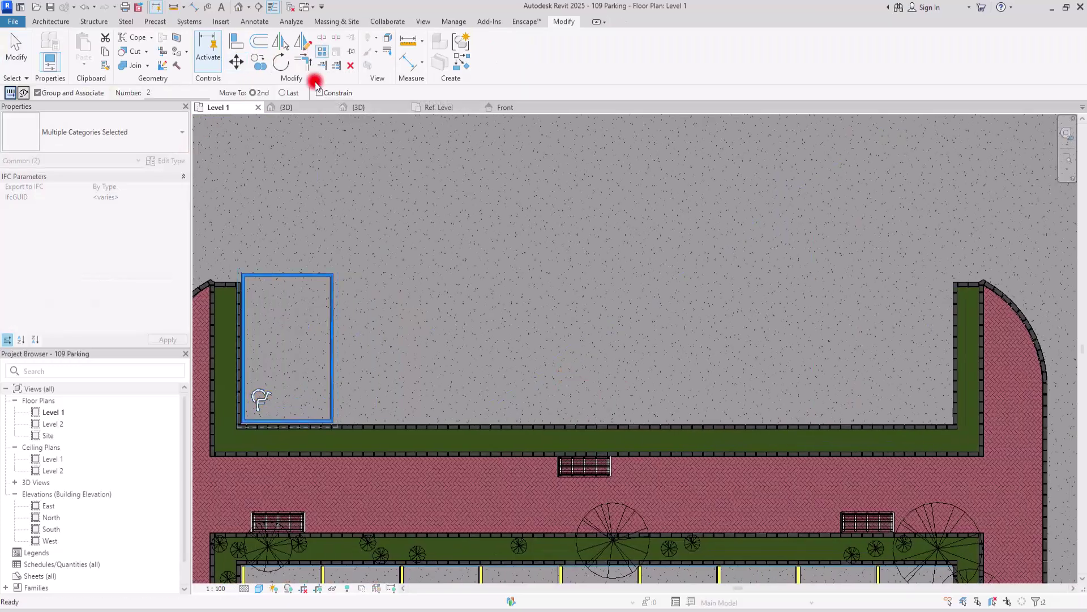
click(282, 93)
scroll(240, 427, up, 6)
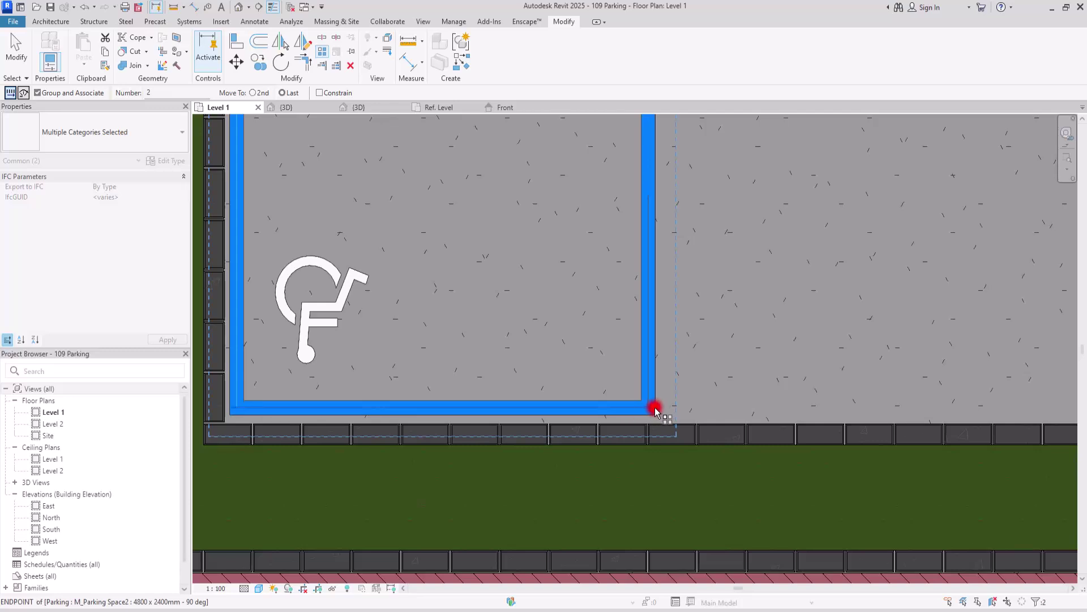
click(657, 416)
scroll(430, 379, down, 8)
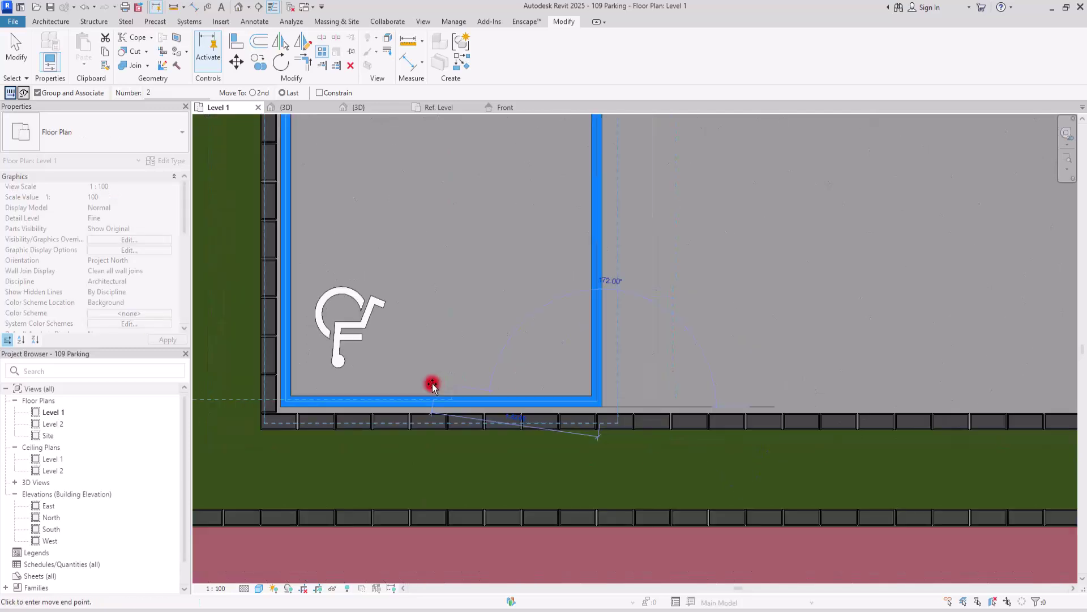
scroll(850, 381, up, 10)
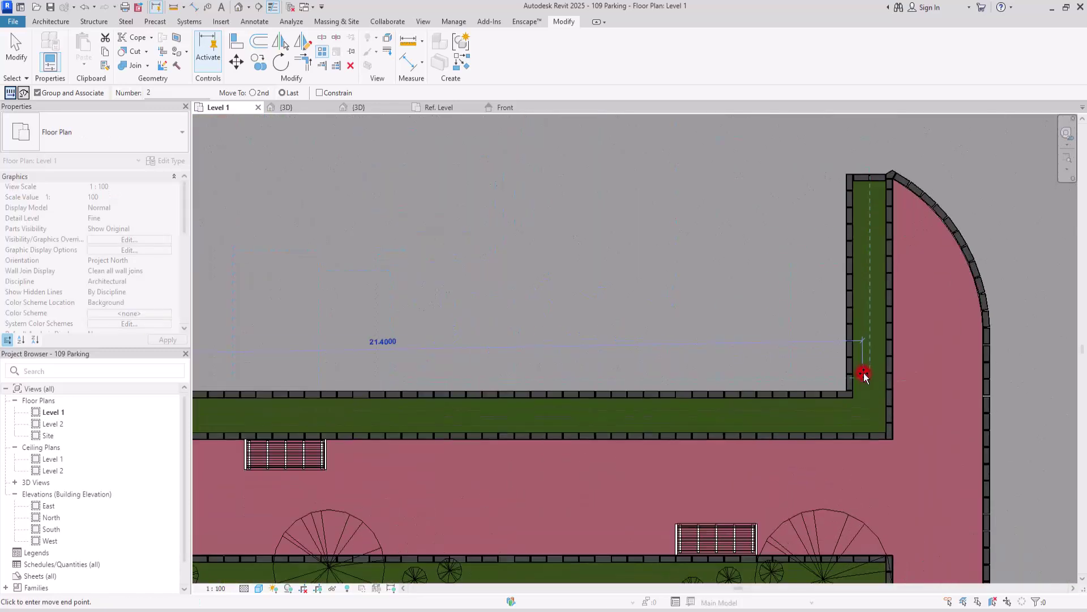
click(818, 401)
scroll(819, 404, down, 6)
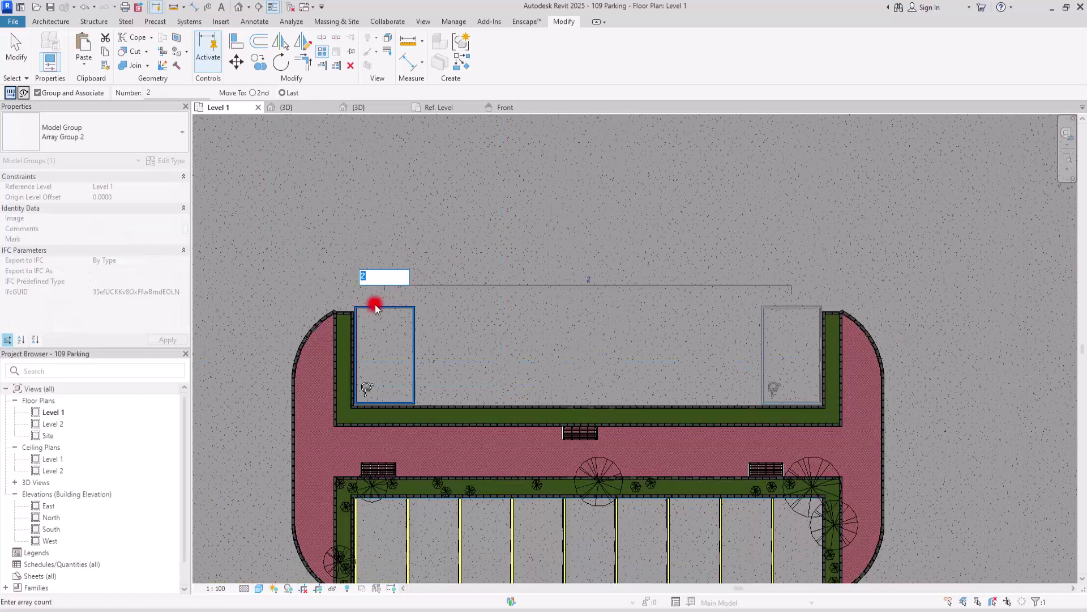
Raise the array count from 5 to 7 parking spaces
key(Return)
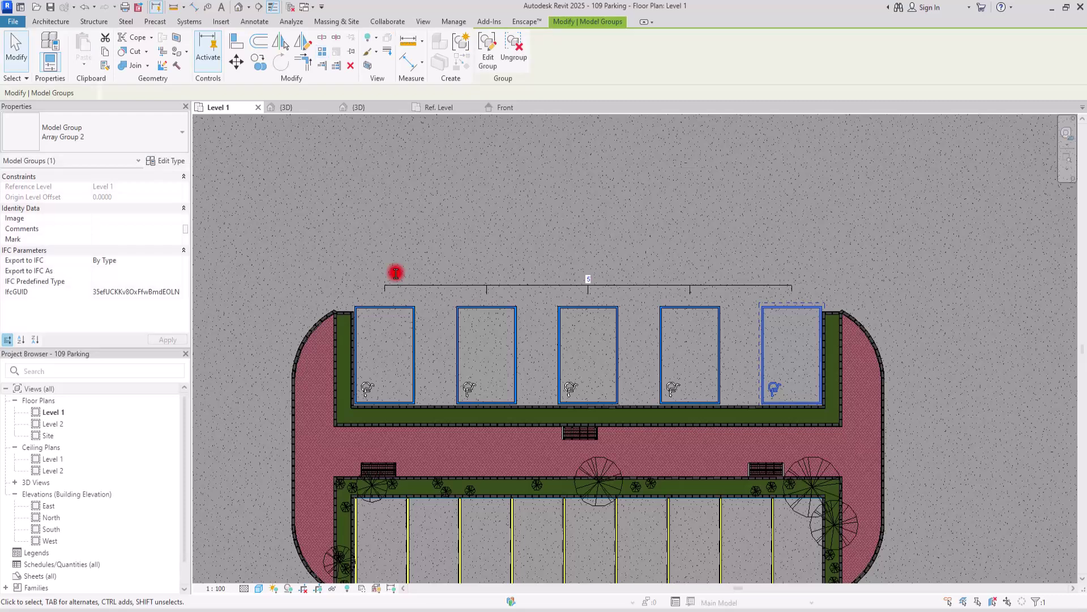
click(591, 280)
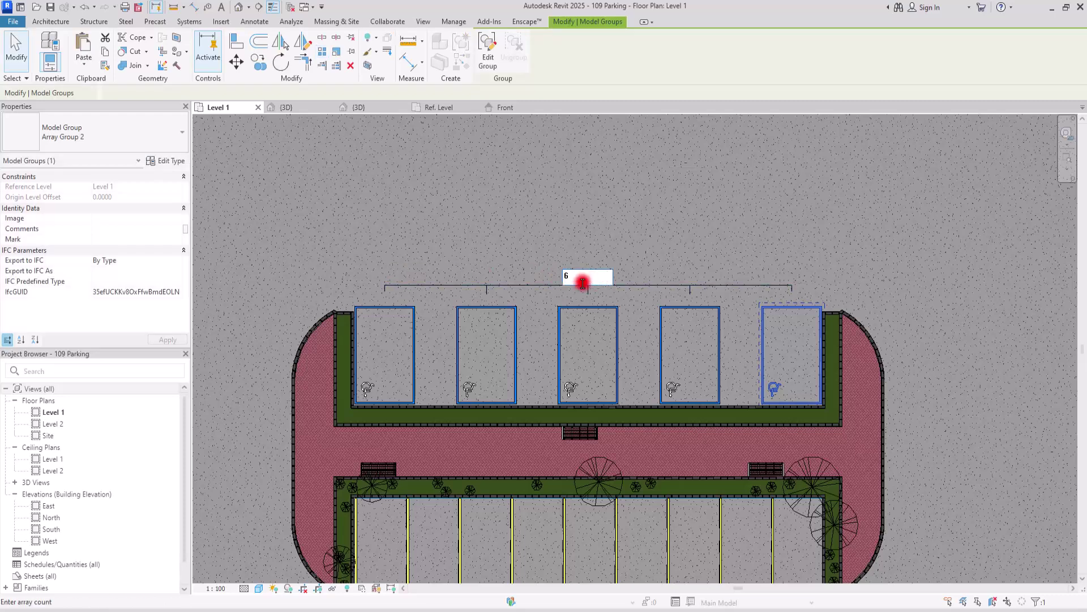
text(6)
key(Return)
click(562, 277)
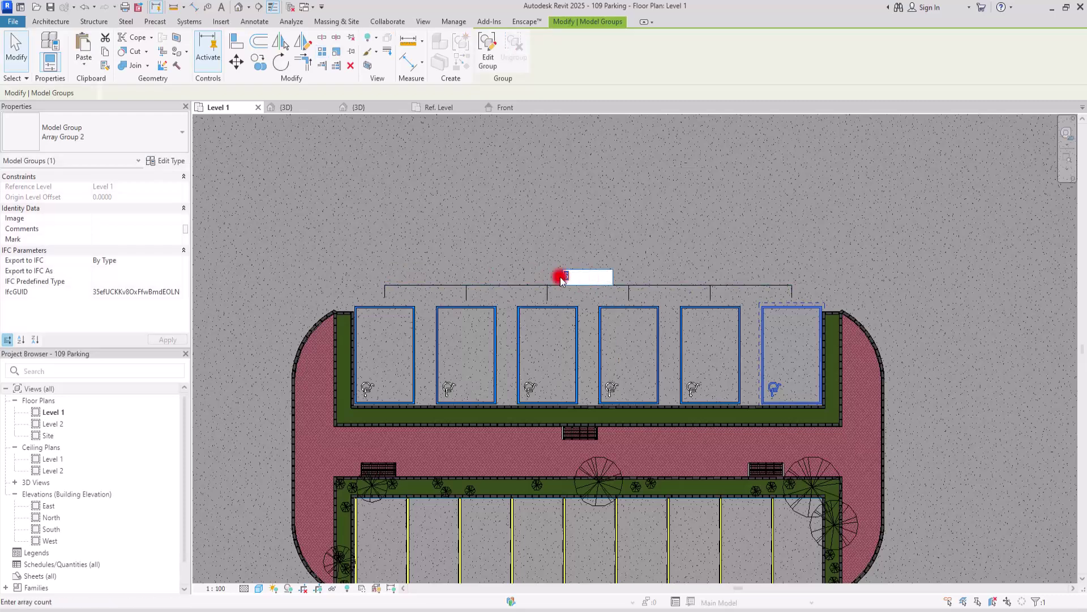
text(7)
key(Return)
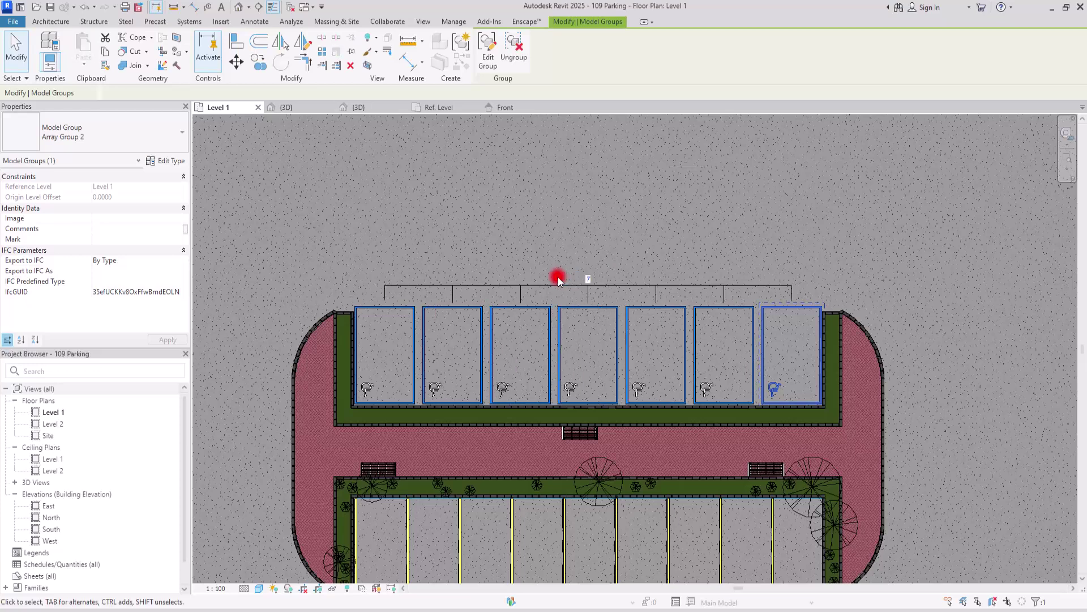
Check the first parking space group, then switch to the {3D} view
click(473, 258)
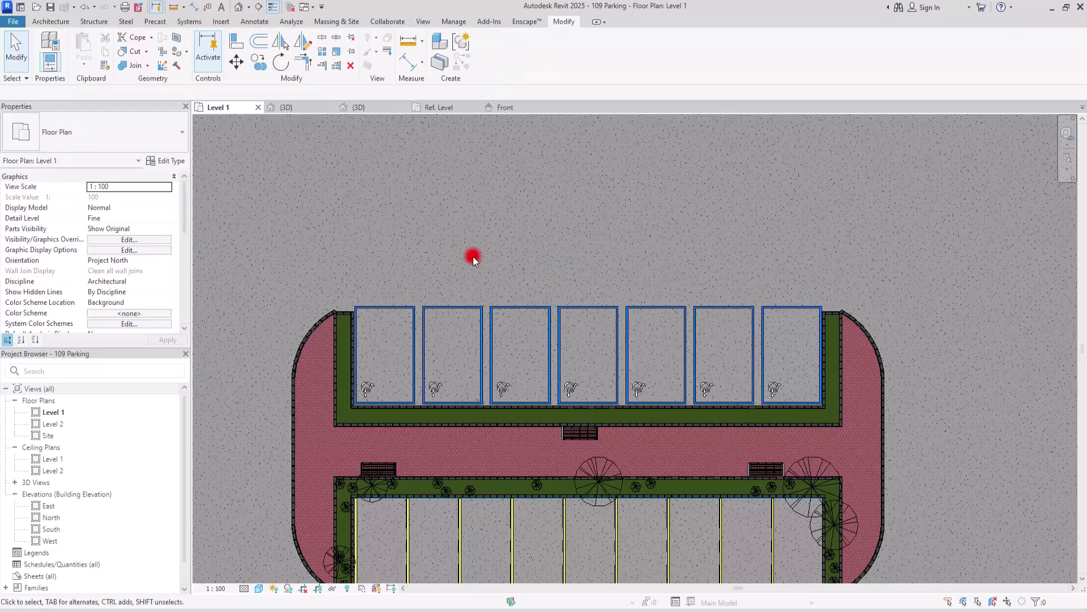
click(414, 315)
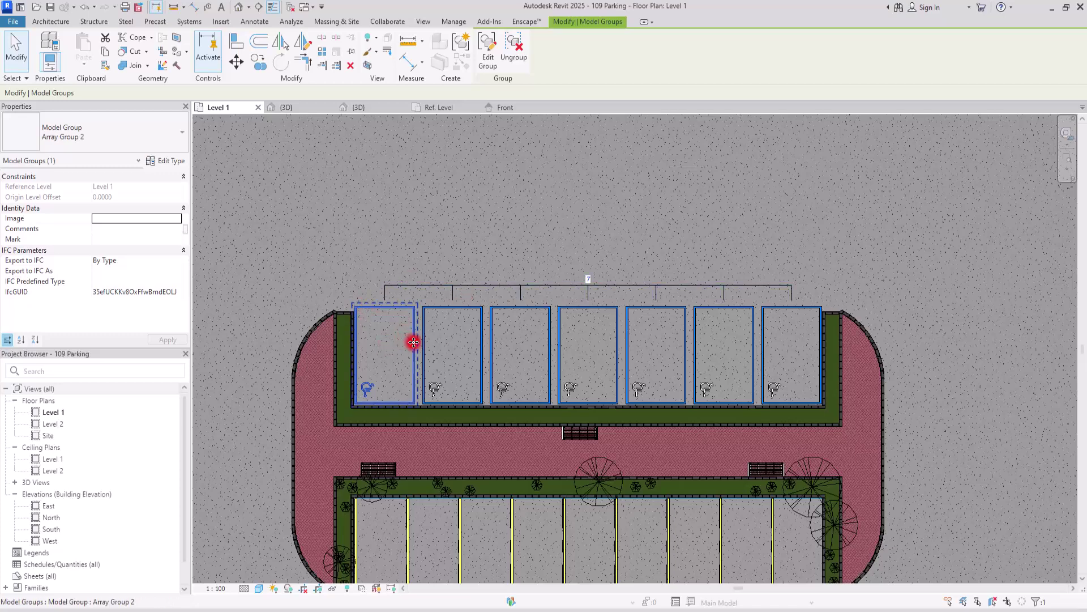
click(417, 249)
scroll(499, 232, down, 1)
scroll(498, 231, down, 1)
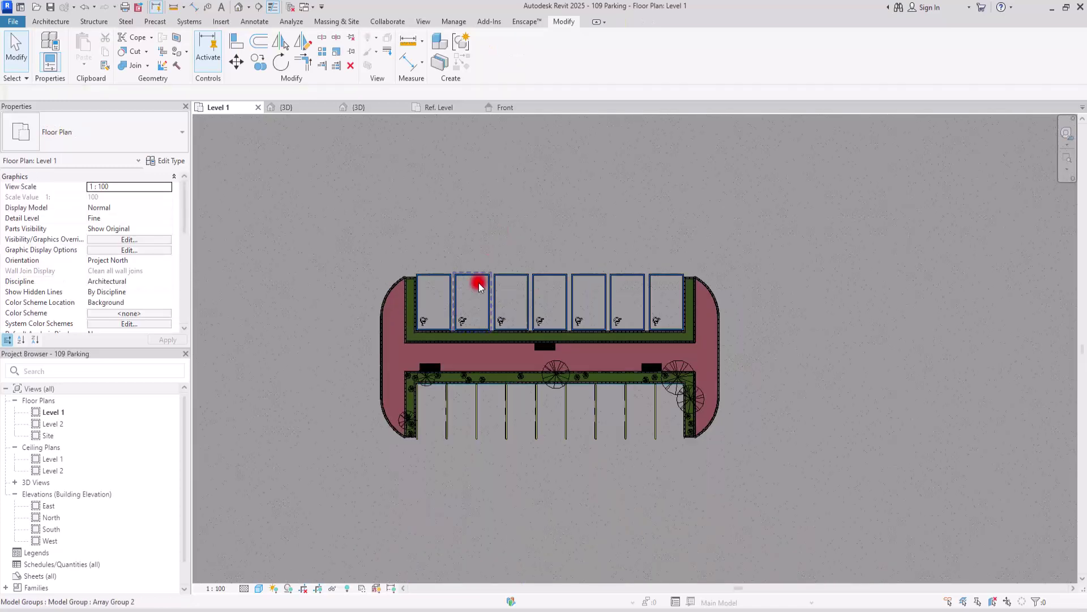
scroll(464, 324, up, 2)
click(286, 107)
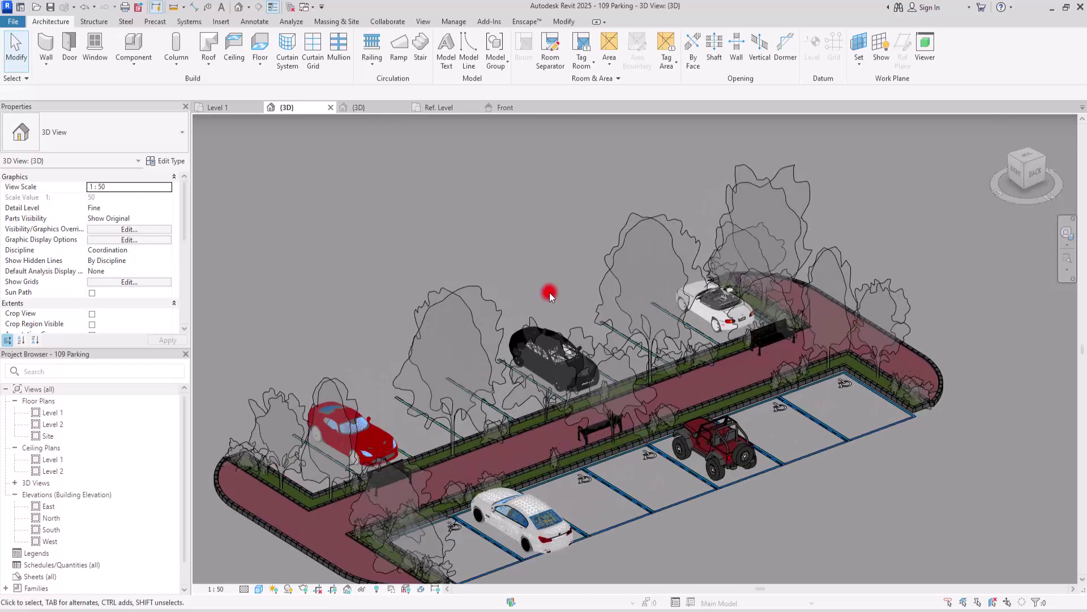
scroll(396, 470, up, 5)
middle_drag(368, 461, 590, 425)
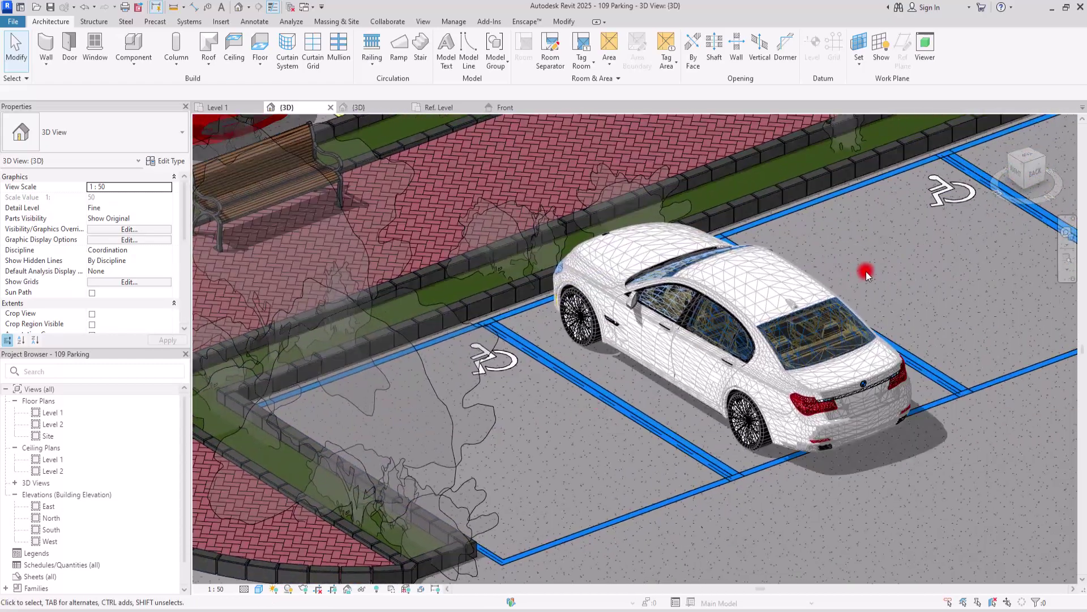
middle_drag(796, 272, 291, 484)
middle_drag(735, 279, 151, 515)
scroll(444, 218, up, 3)
middle_drag(444, 219, 619, 544)
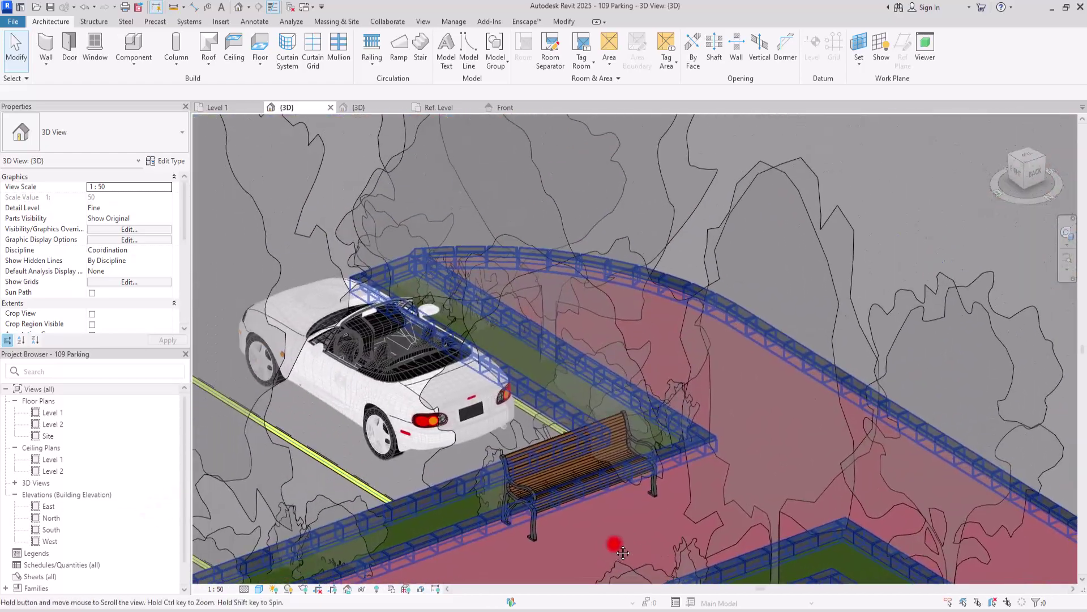
middle_drag(246, 447, 521, 379)
scroll(456, 391, up, 1)
scroll(456, 391, down, 1)
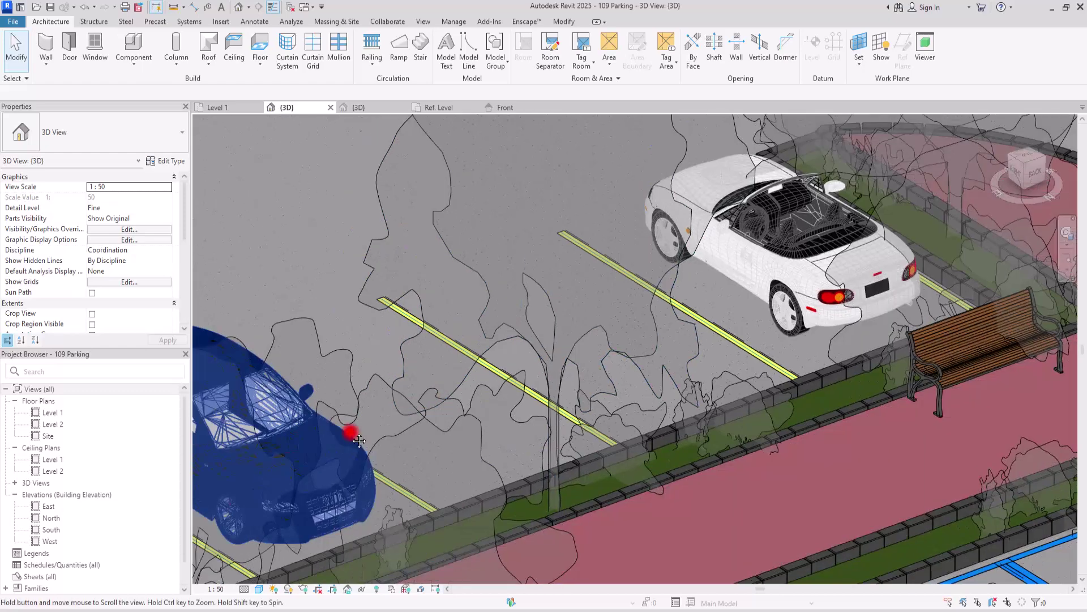
middle_drag(348, 432, 759, 284)
mouse_move(408, 417)
middle_down()
mouse_move(538, 392)
mouse_move(764, 274)
middle_up()
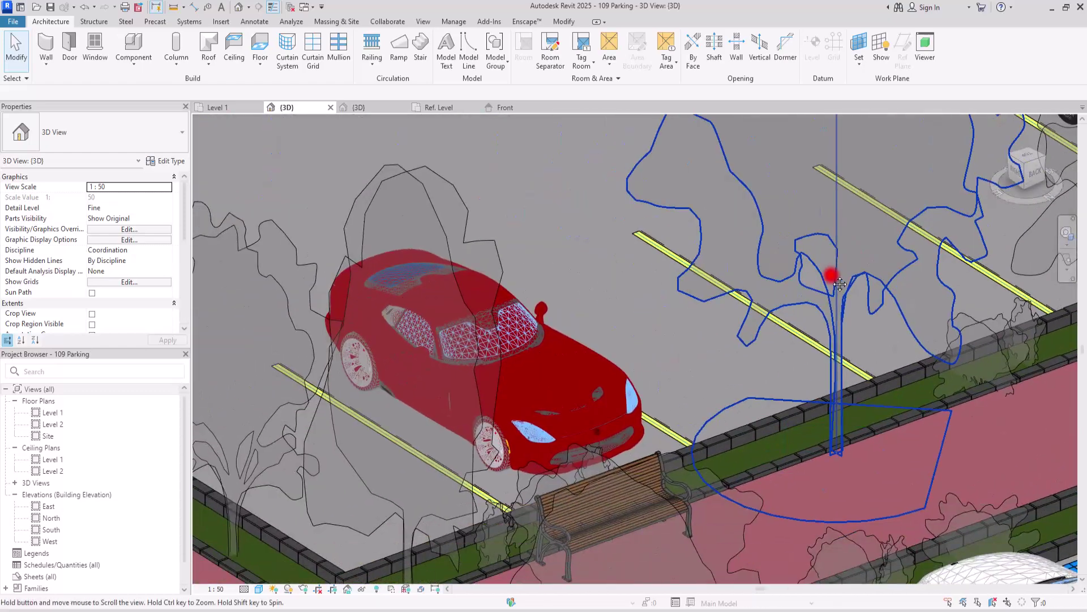